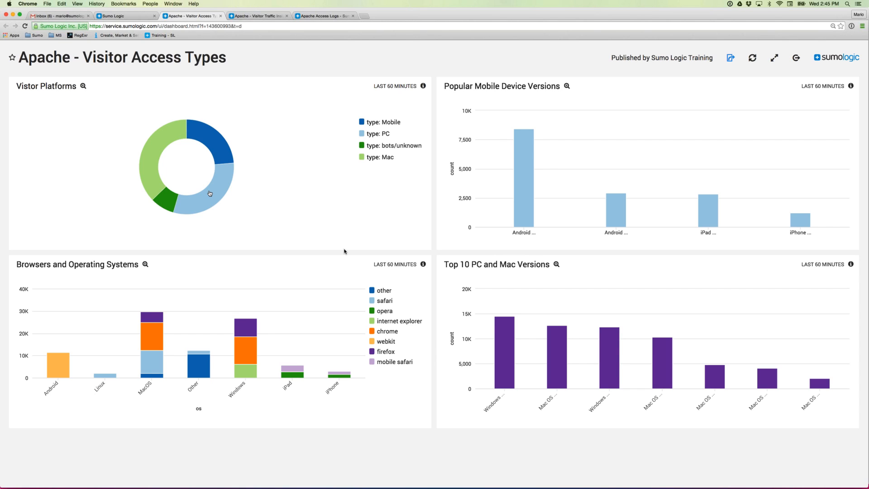
- Refresh the Visitor Access Types dashboard, then switch to the Apache - Visitor Traffic Insight dashboard
mouse_move(170, 183)
left_click(753, 61)
left_click(261, 18)
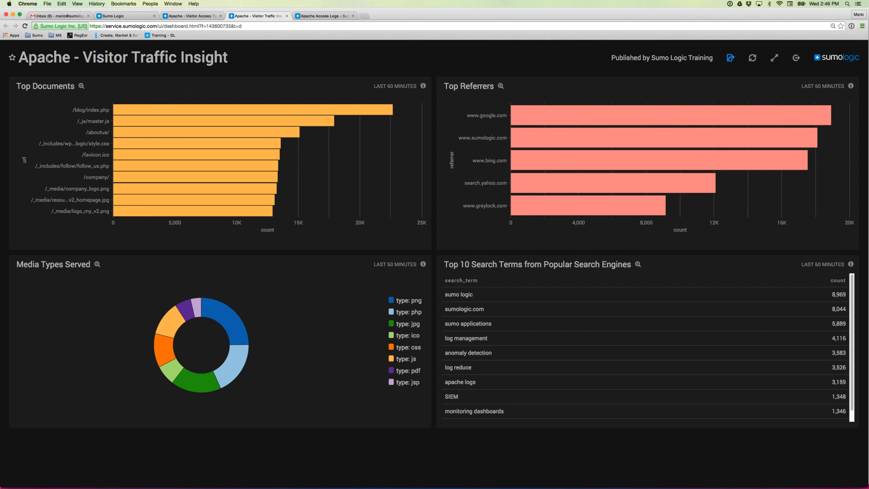
mouse_move(291, 110)
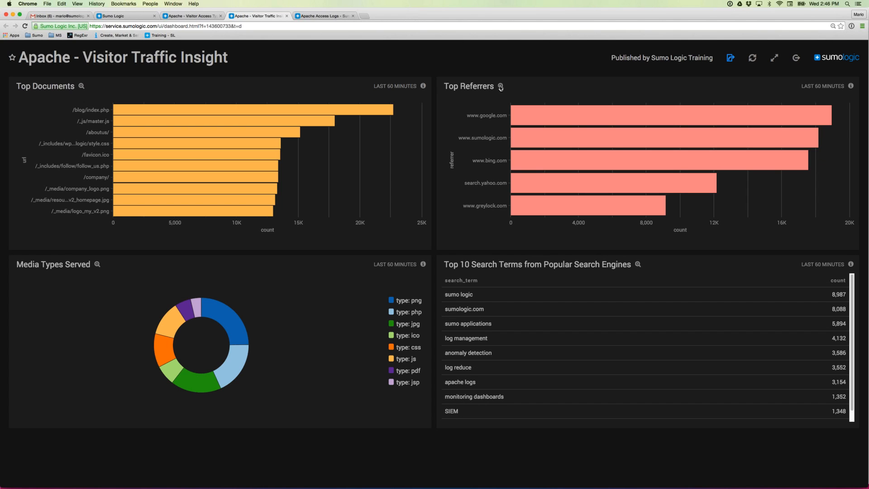
left_click(500, 87)
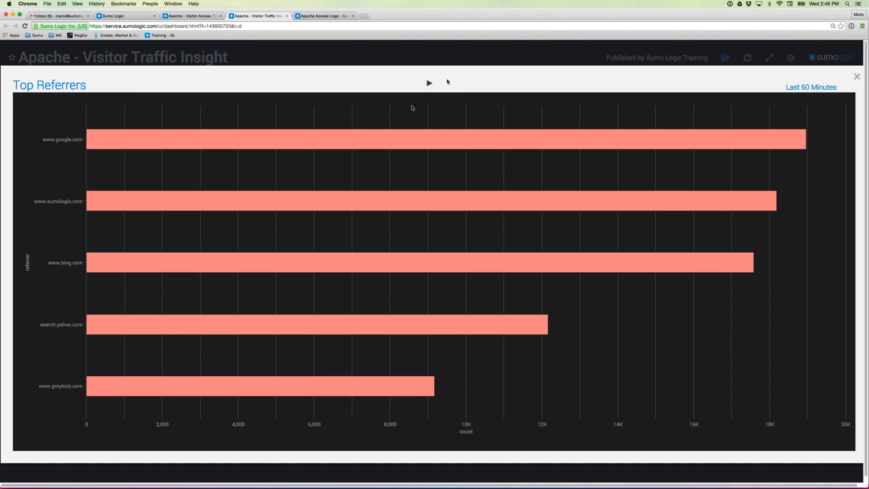
- Close the enlarged Top Referrers chart and open its count-by-referrer, limit 5 query in Search
left_click(429, 85)
left_click(429, 86)
key("Escape")
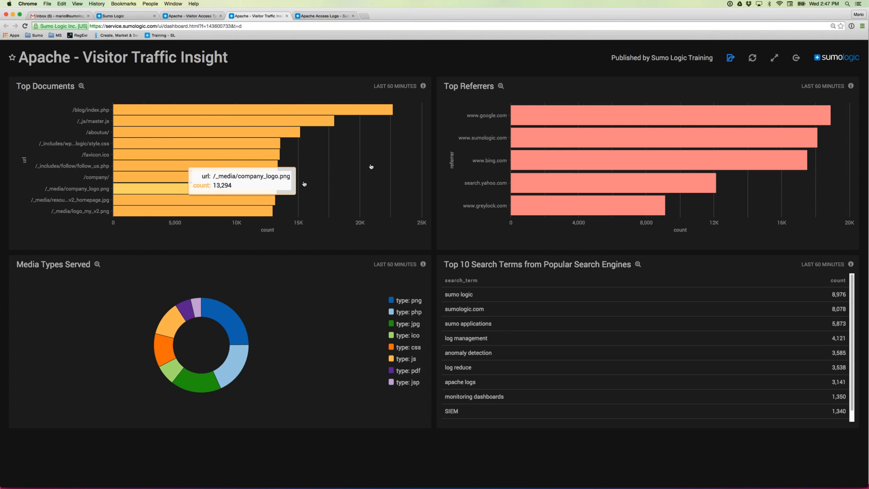
left_click(650, 141)
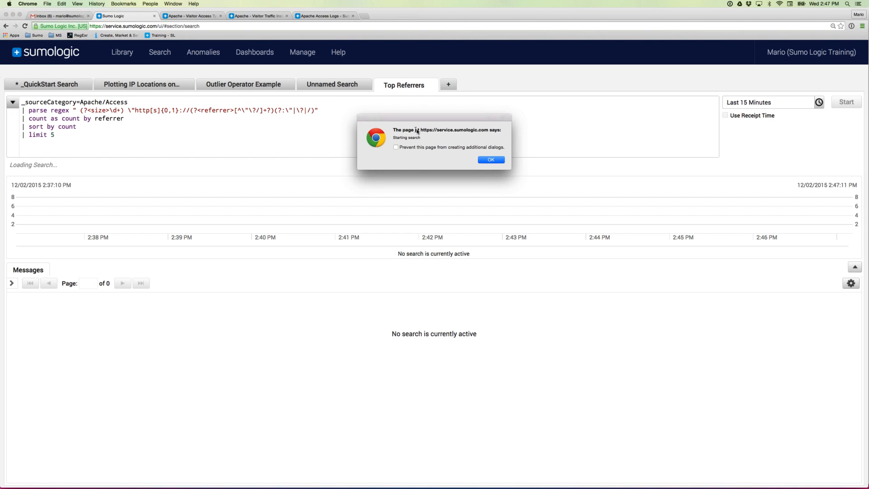
- Raise the Top Referrers query limit from 5 to 10 and rerun it, charting seven referrers
left_click(491, 160)
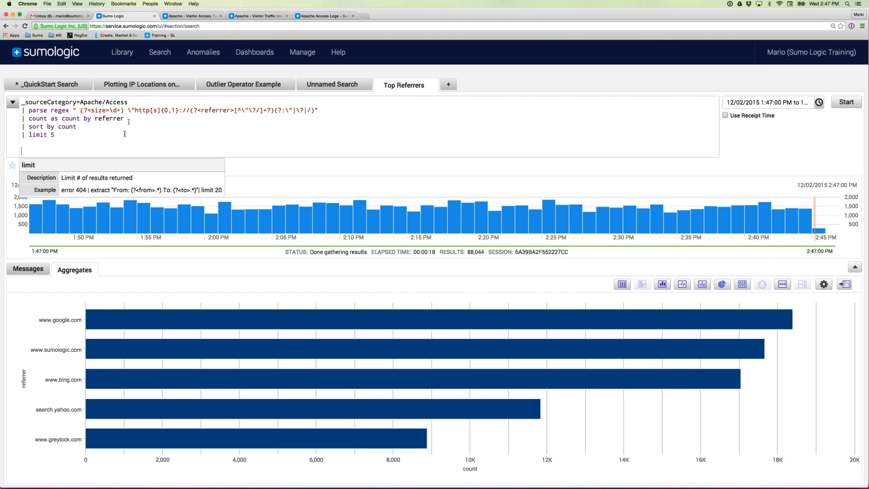
double_click(52, 134)
type("10")
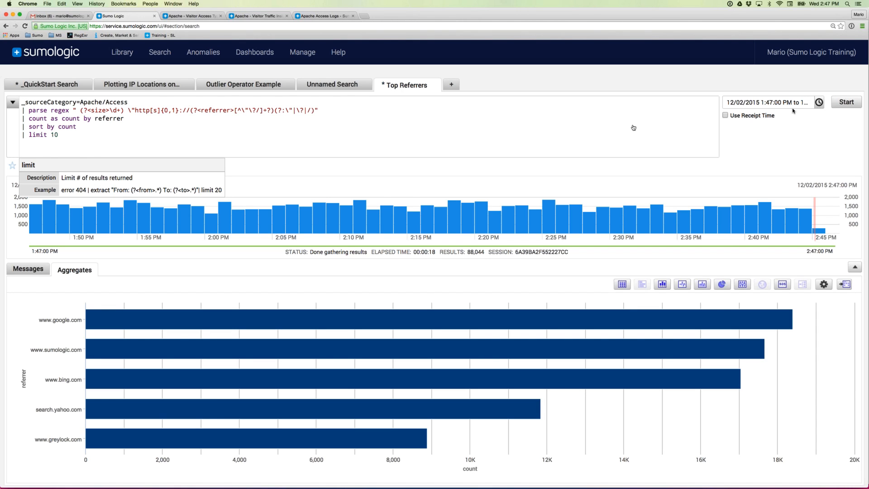
left_click(840, 105)
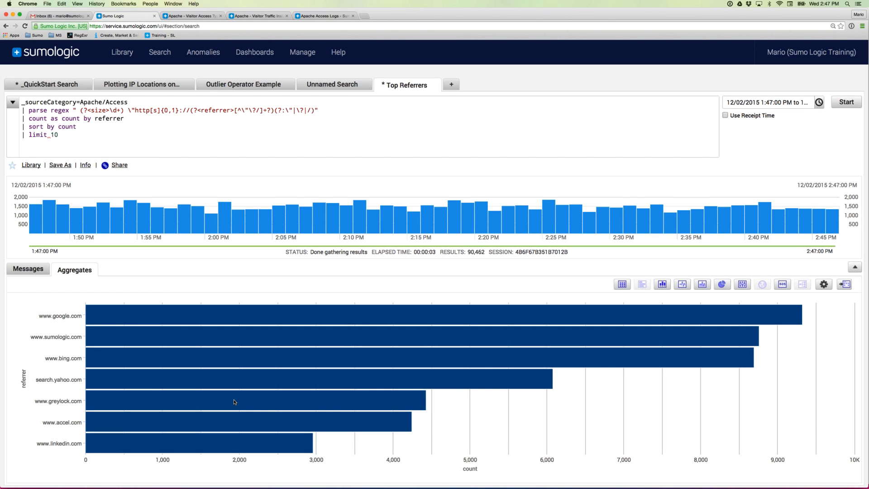
left_click(285, 53)
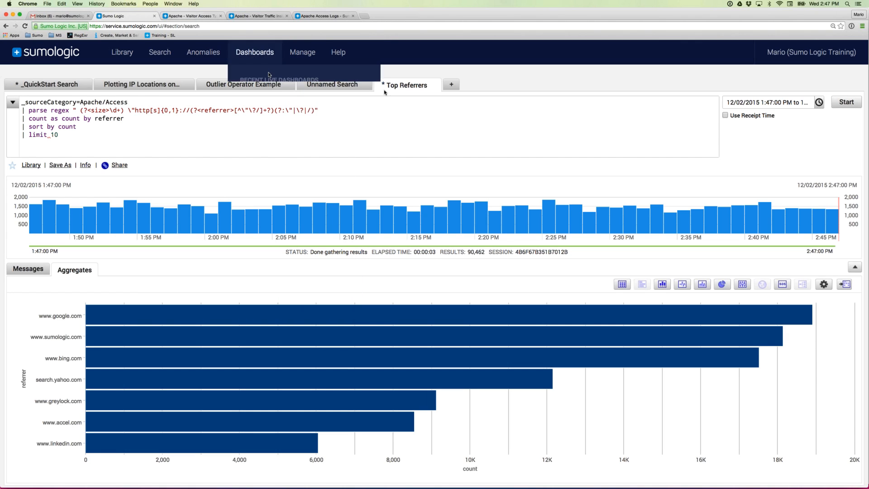
- Move through the Visitor Traffic Insight and Visitor Access Types dashboards to Apache Access Logs
left_click(260, 17)
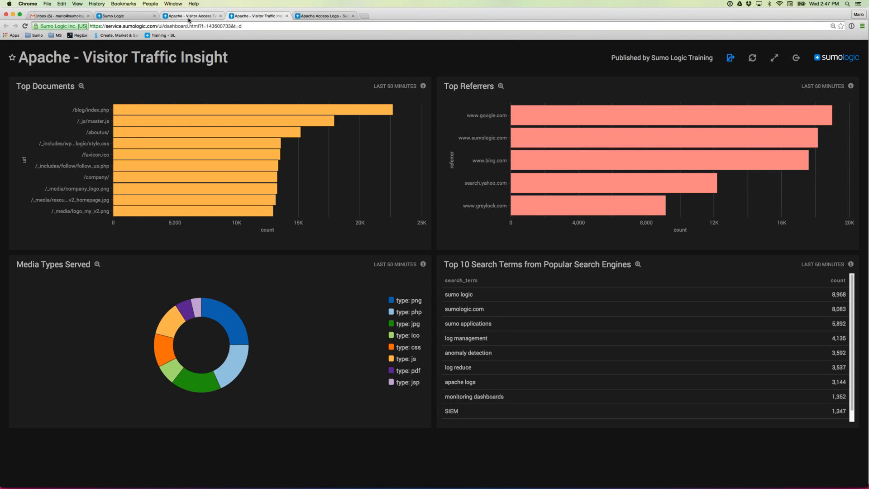
left_click(201, 17)
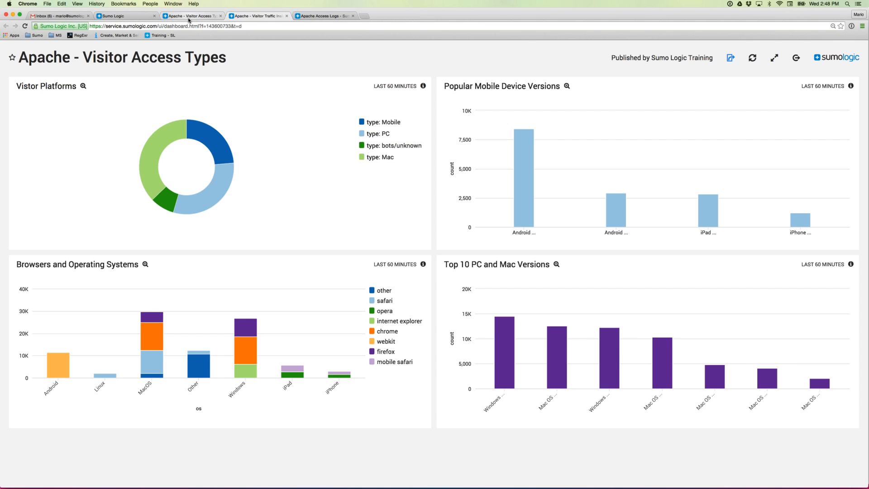
left_click(329, 17)
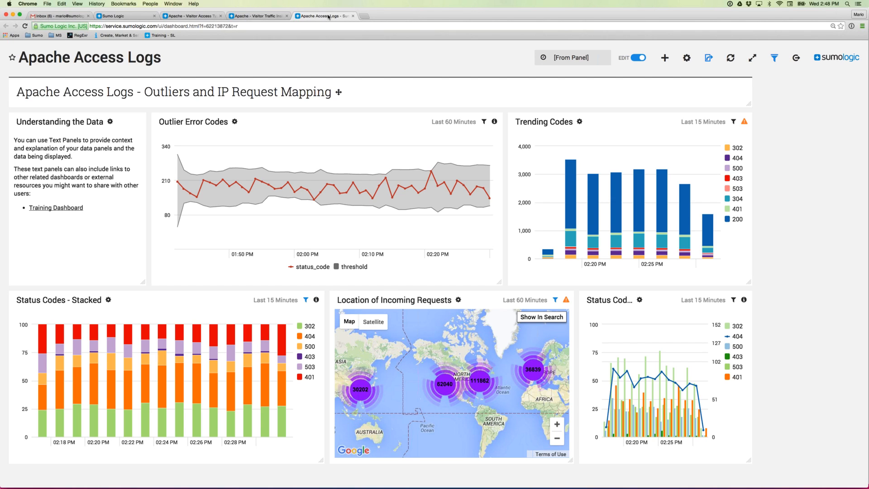
- Review the Outlier Error Codes, Trending Codes and dashboard time ranges, then return to Visitor Traffic Insight
left_click(449, 122)
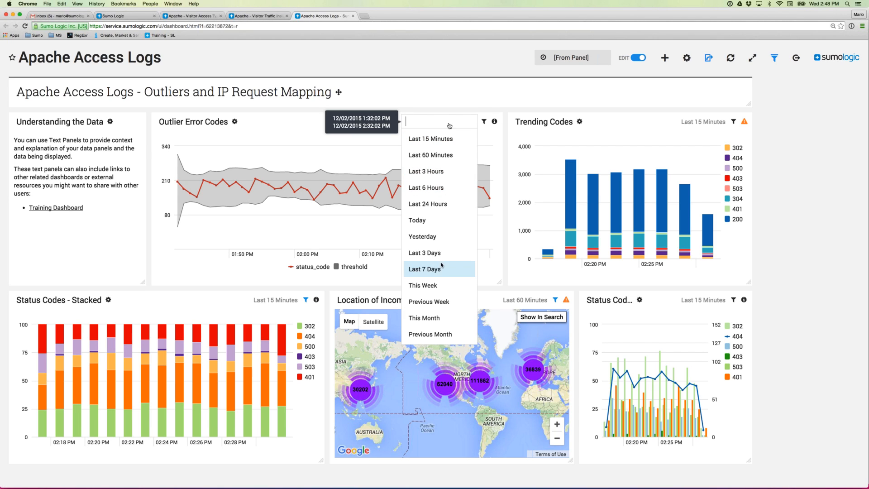
left_click(496, 92)
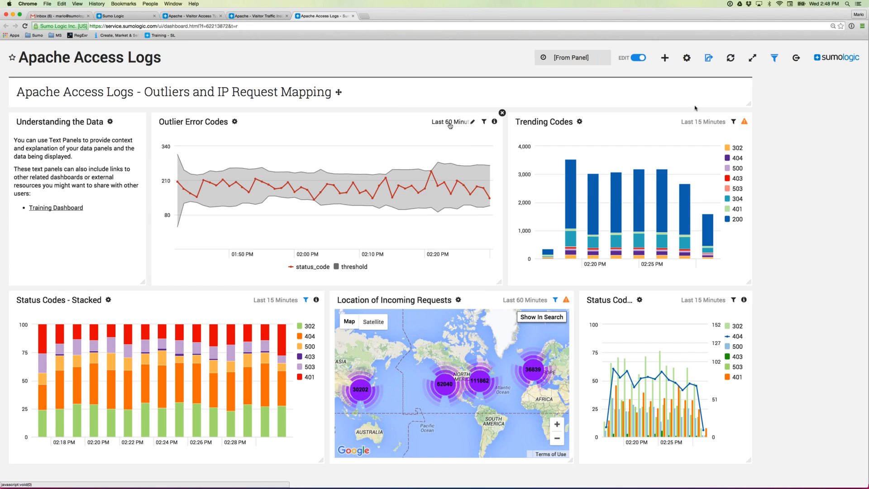
left_click(696, 122)
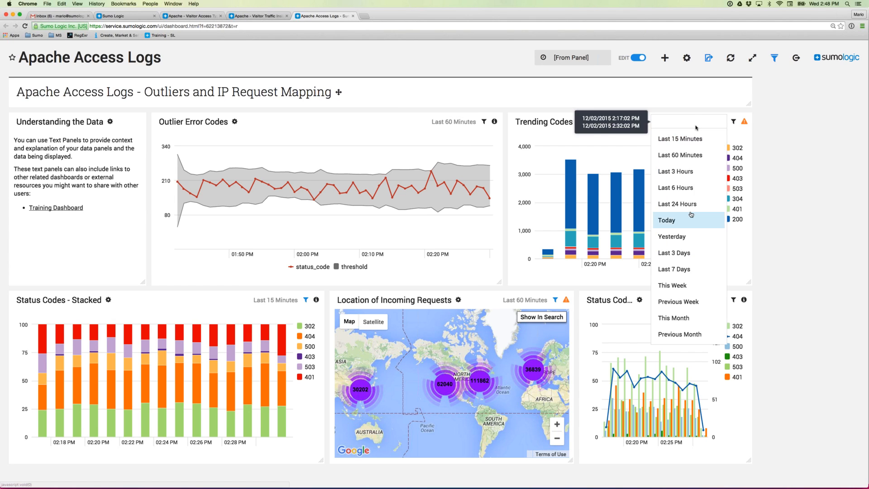
left_click(777, 169)
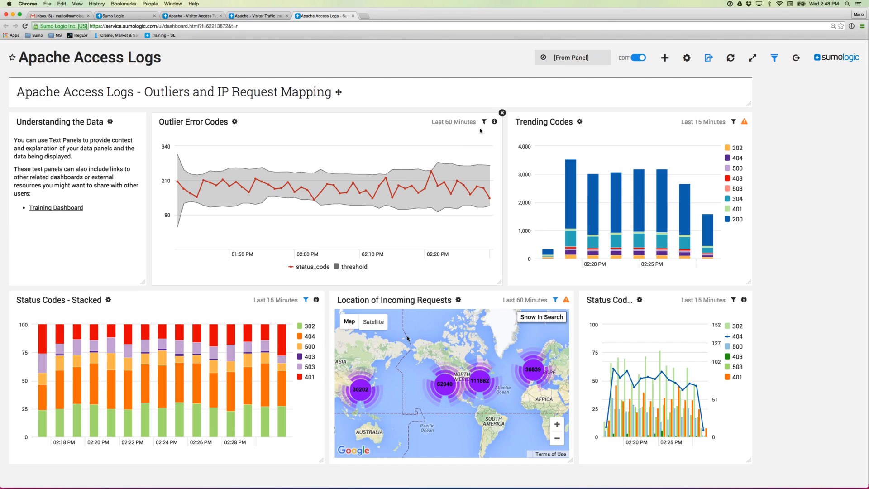
left_click(576, 60)
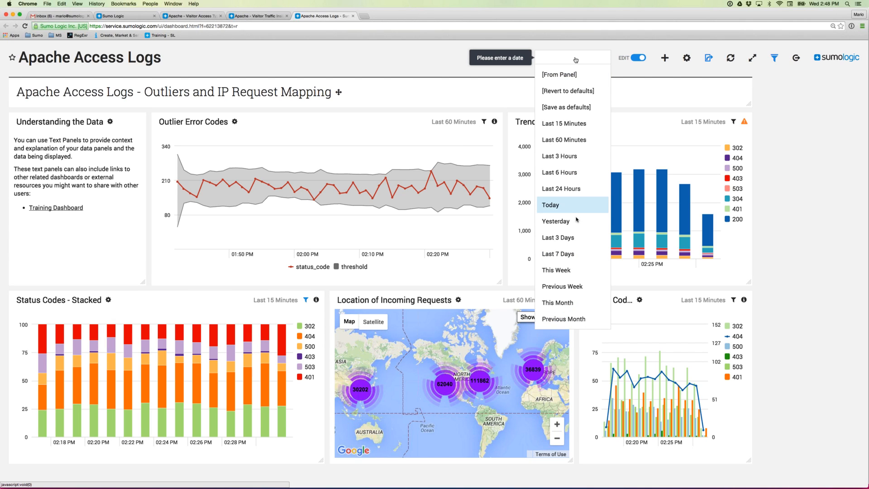
left_click(808, 171)
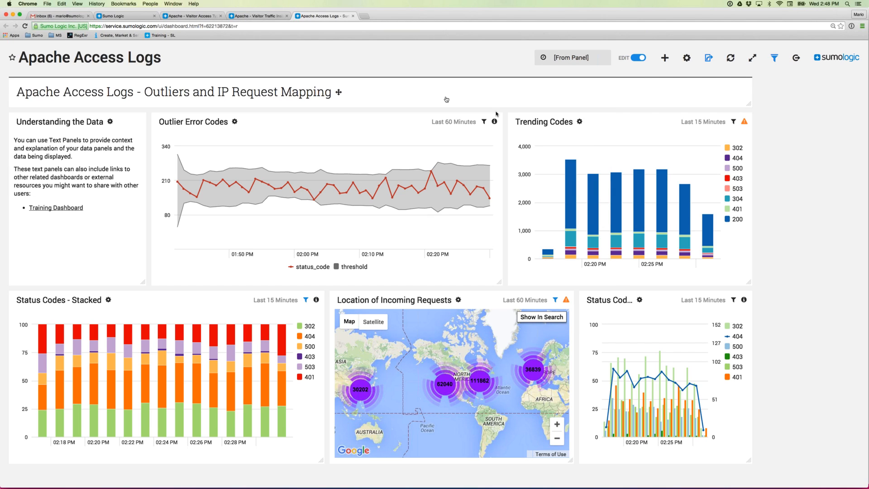
left_click(262, 18)
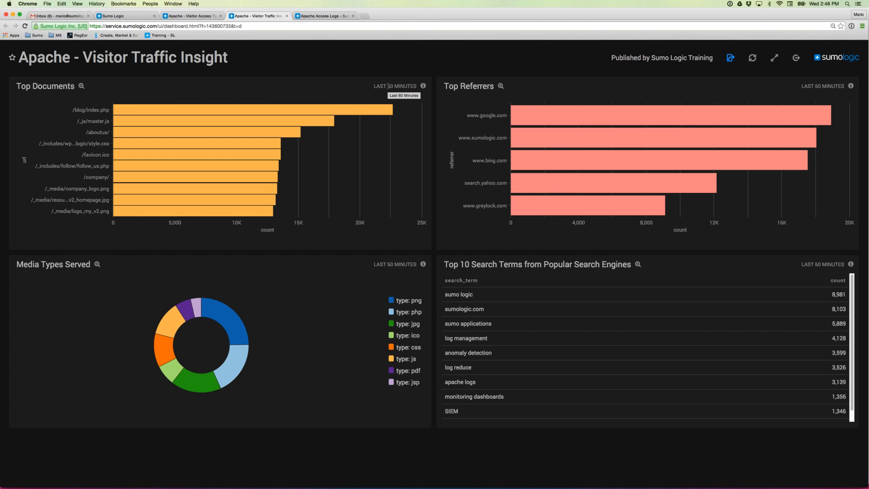
- Check the Outlier Error Codes panel shows no filters, then show the 'Providing Context through Visualization' slide
left_click(324, 17)
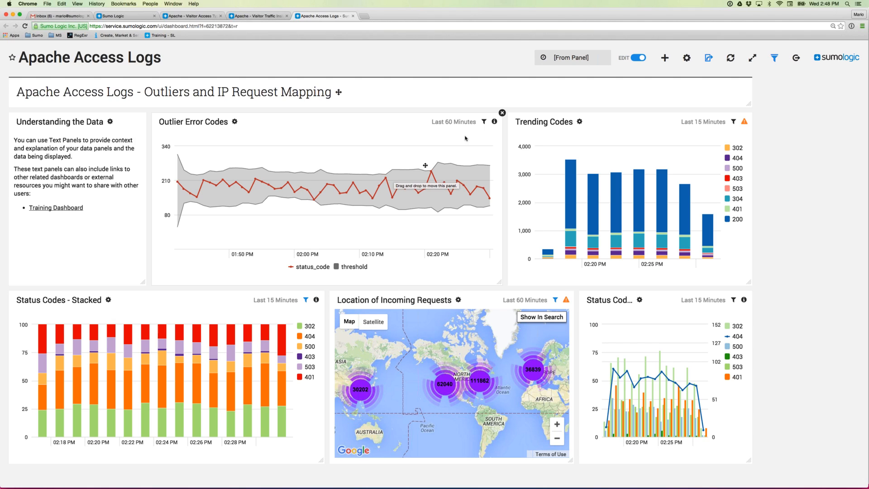
left_click(484, 123)
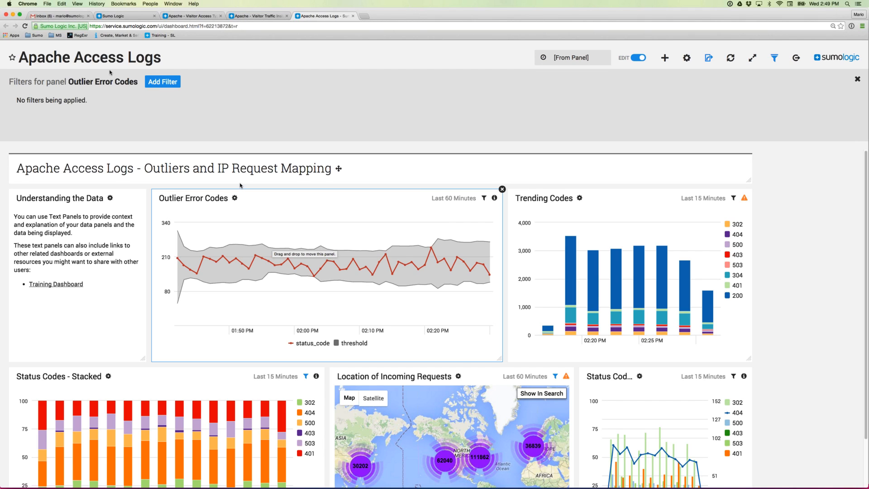
left_click(856, 81)
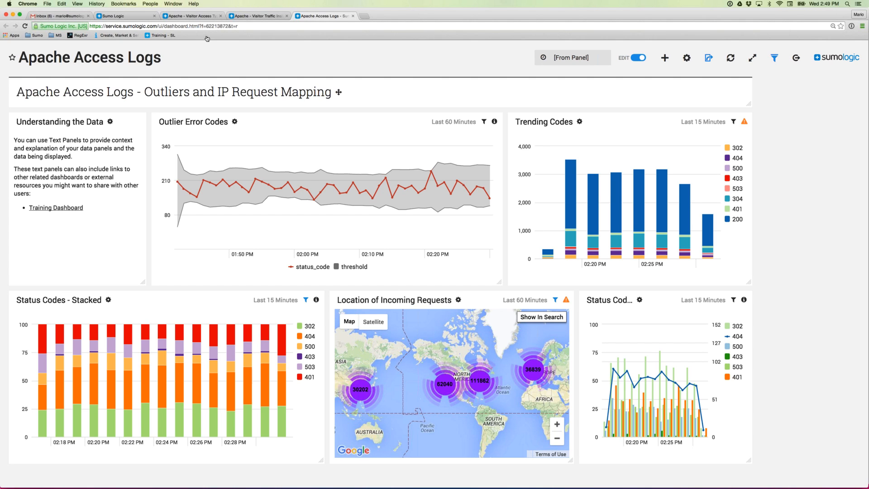
key("super+Tab")
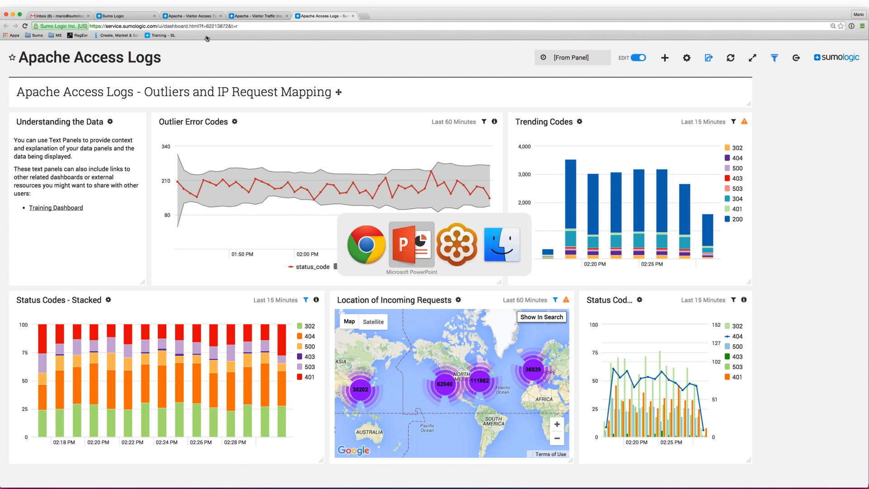
key("Right")
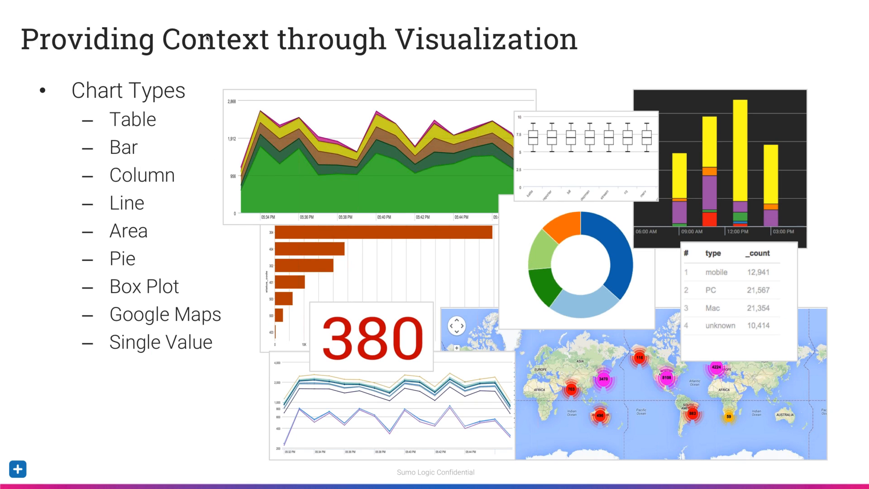
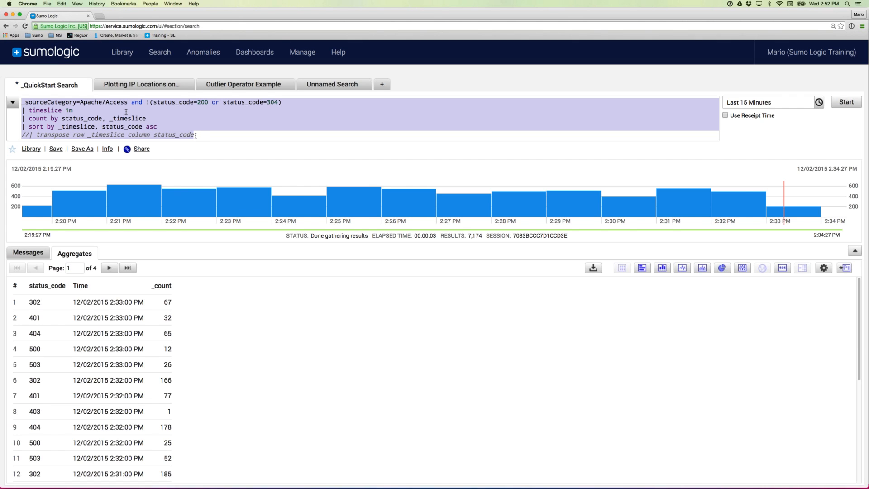
- Review the query's source category, timeslice and count by status_code lines and the per-minute result rows
left_click(34, 110)
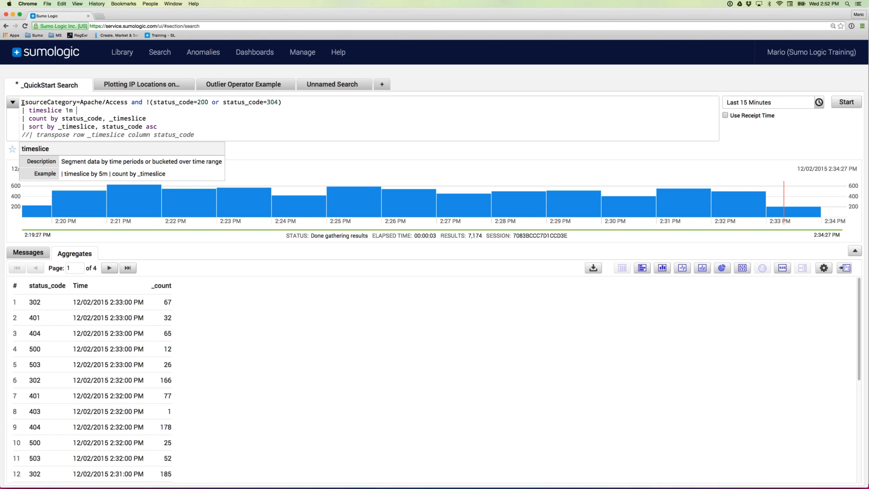
left_click_drag(22, 103, 284, 104)
left_click(138, 106)
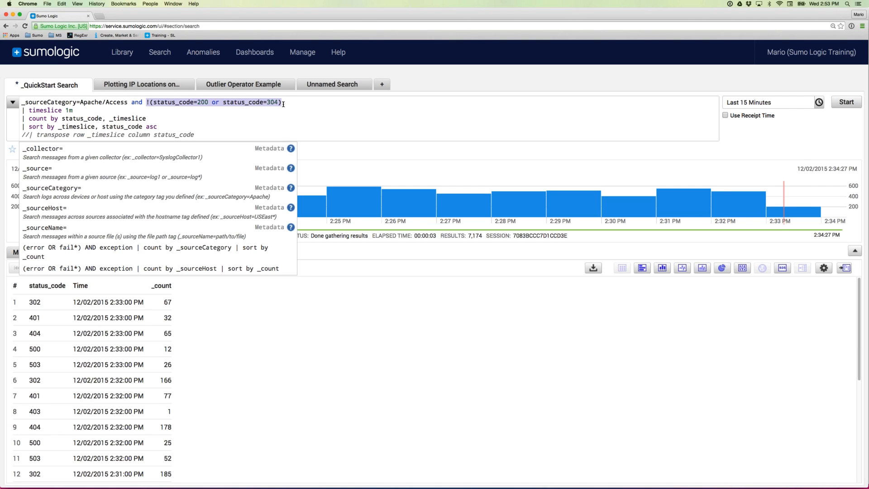
left_click(261, 109)
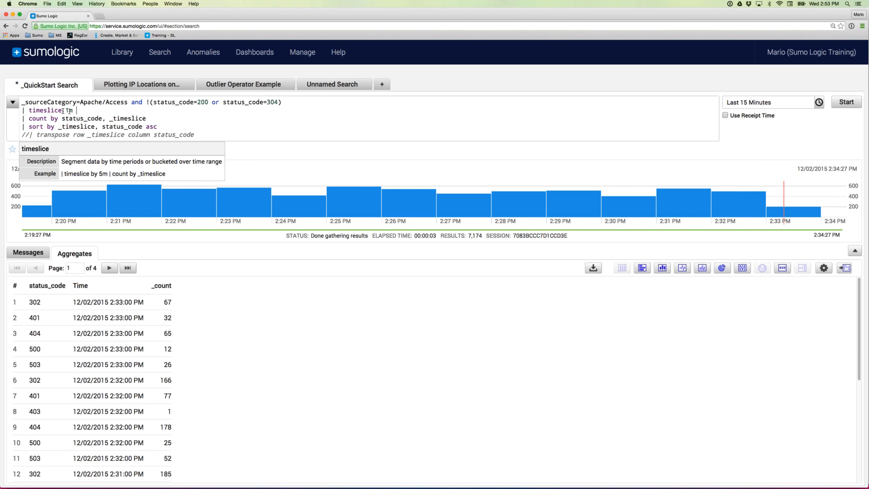
left_click_drag(29, 119, 101, 118)
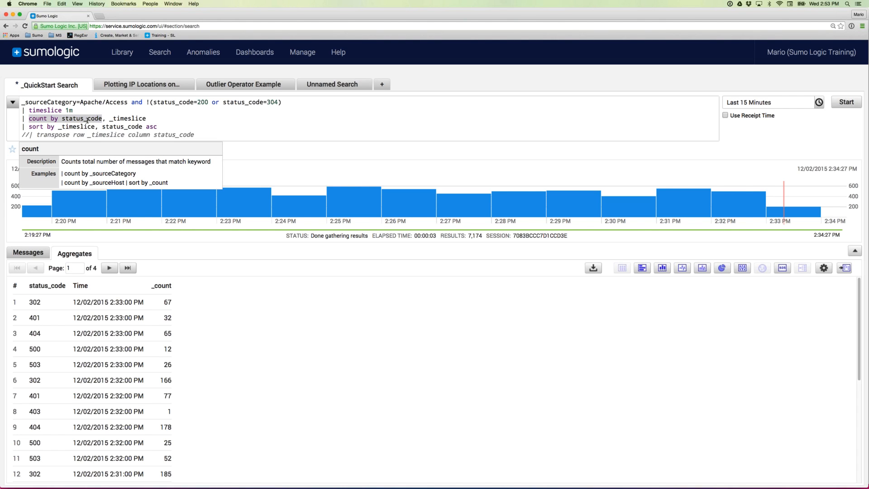
double_click(86, 119)
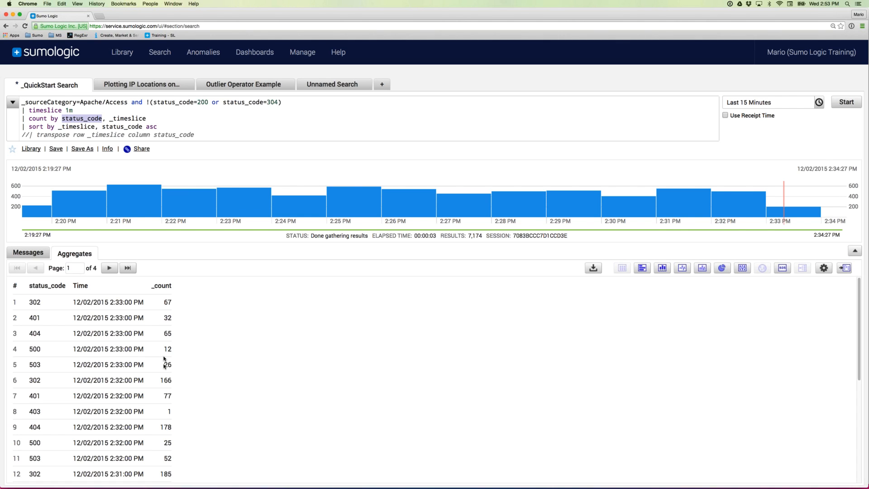
left_click_drag(163, 364, 170, 362)
left_click_drag(73, 364, 145, 366)
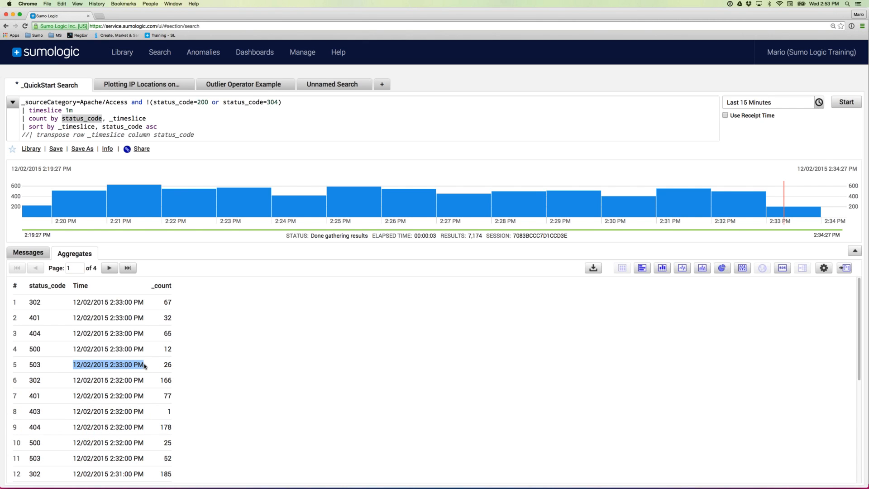
scroll(144, 365, "down", 5)
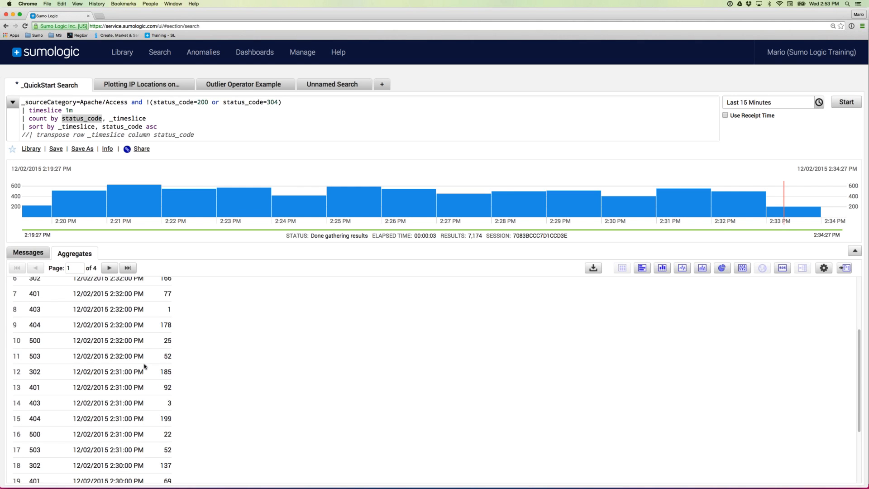
scroll(145, 365, "up", 5)
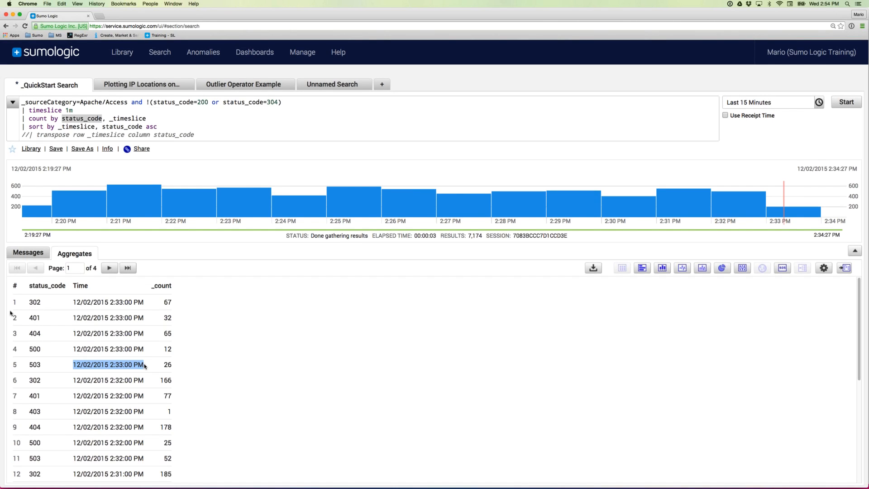
- Turn the commented transpose line into a | pipe step and re-run the query
left_click(27, 135)
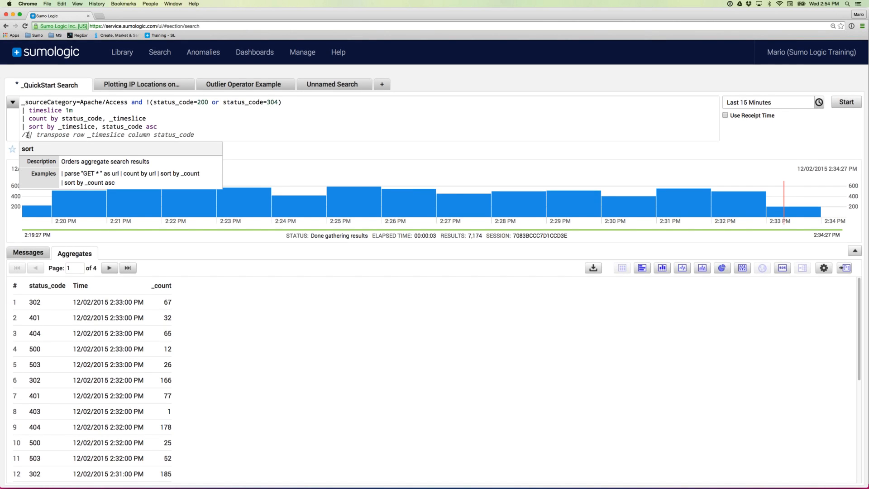
key("BackSpace")
key("BackSpace")
type("|")
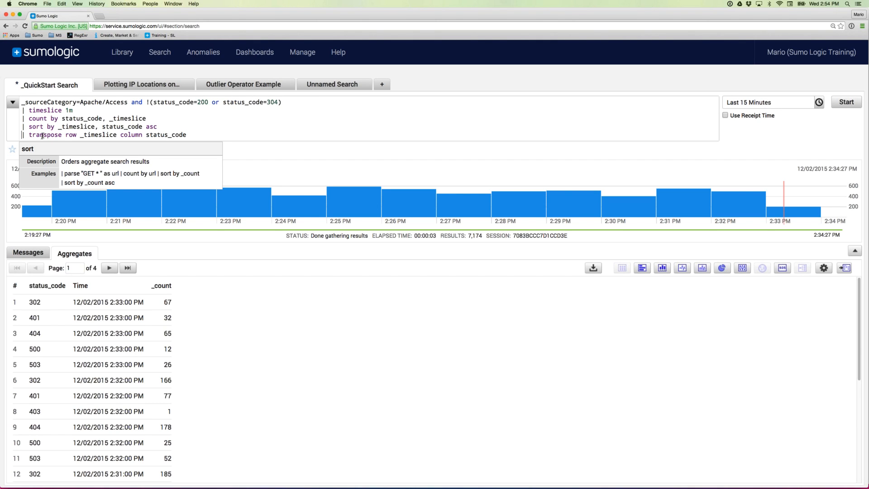
double_click(43, 135)
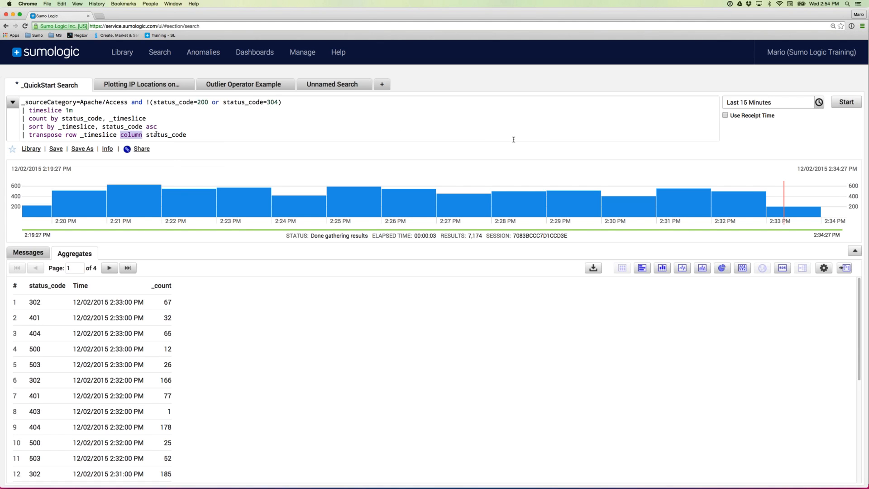
left_click(844, 106)
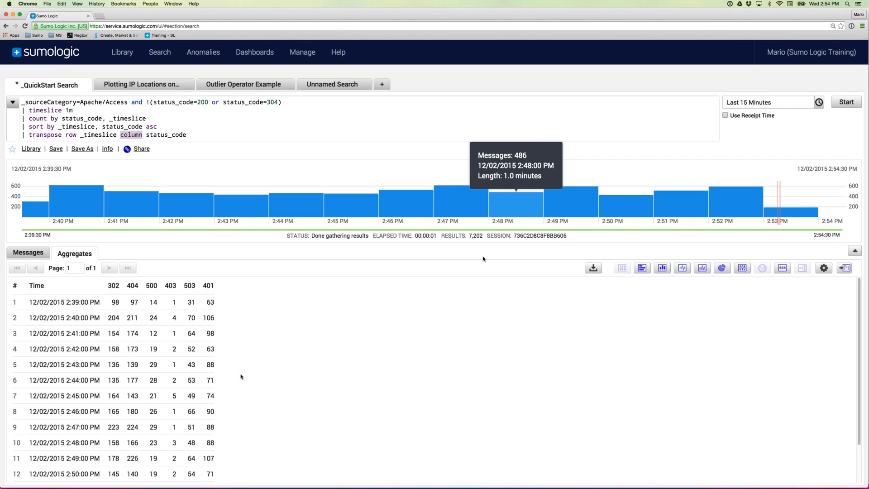
scroll(71, 331, "down", 1)
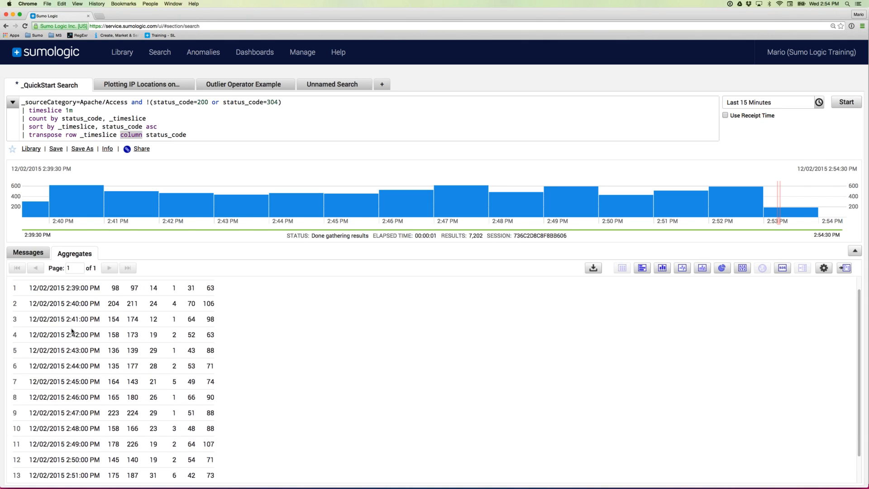
scroll(71, 331, "up", 1)
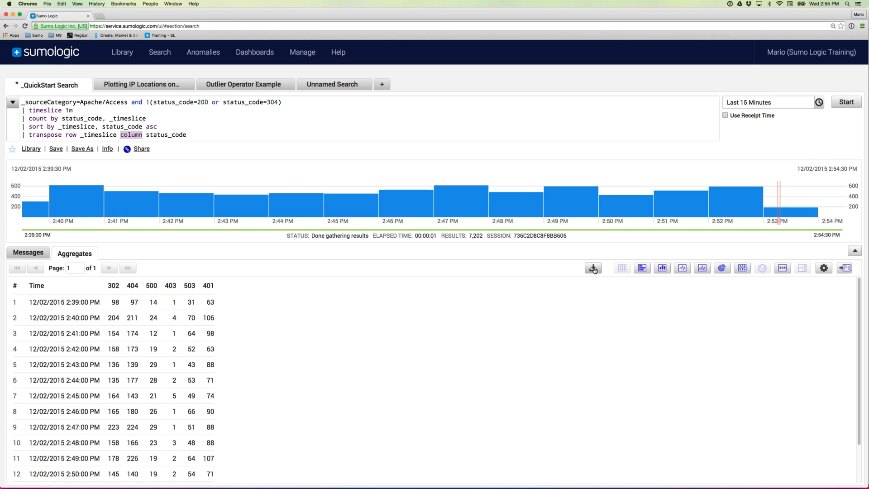
- Preview the results as bar, column, line, area, donut and single-value charts
left_click(643, 267)
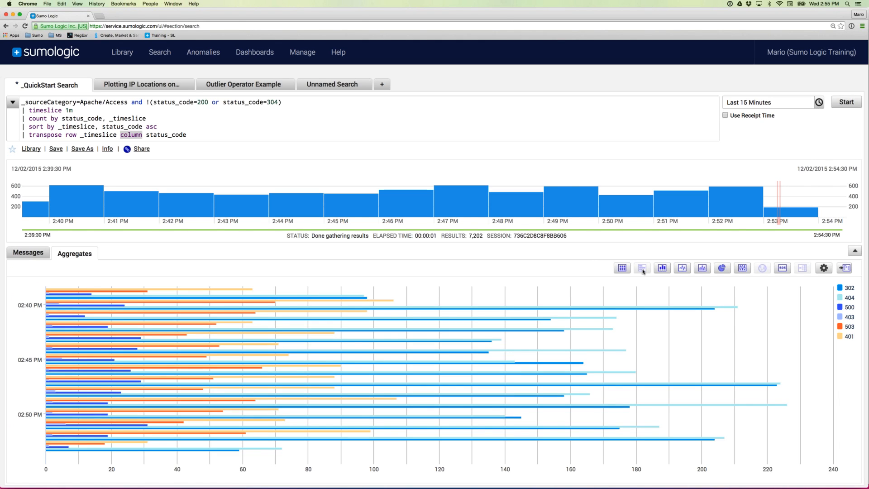
mouse_move(339, 334)
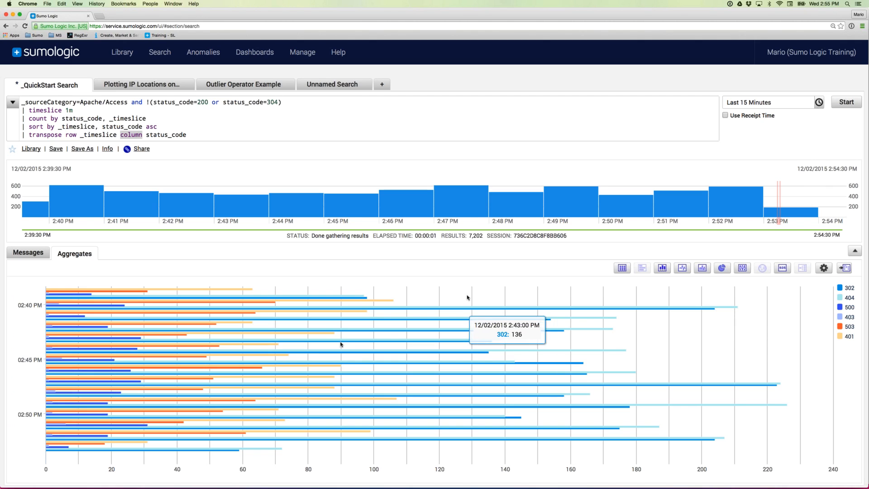
left_click(661, 269)
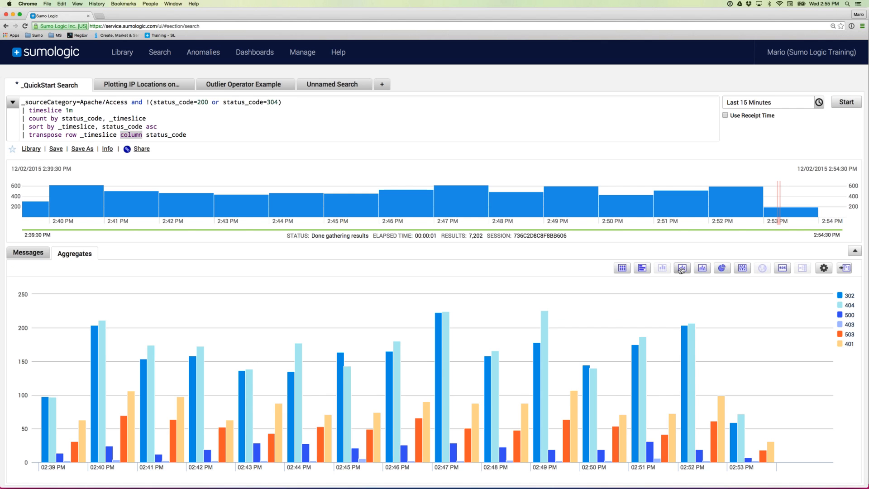
left_click(682, 269)
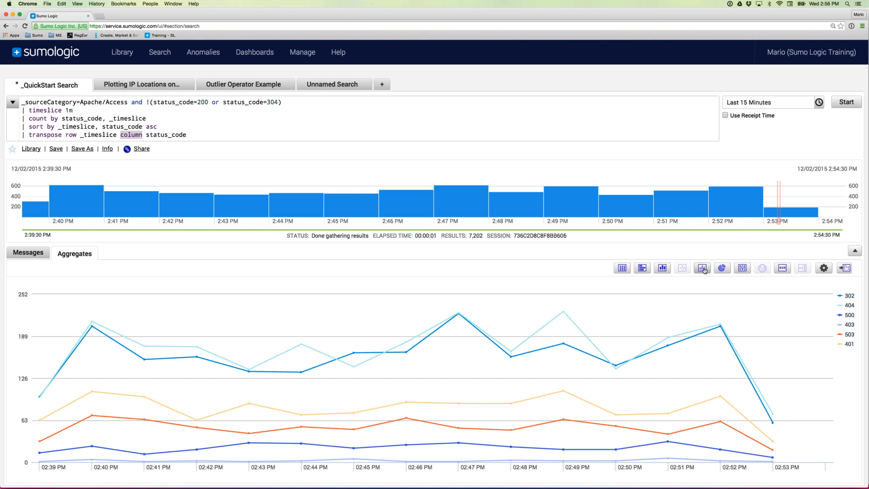
left_click(704, 270)
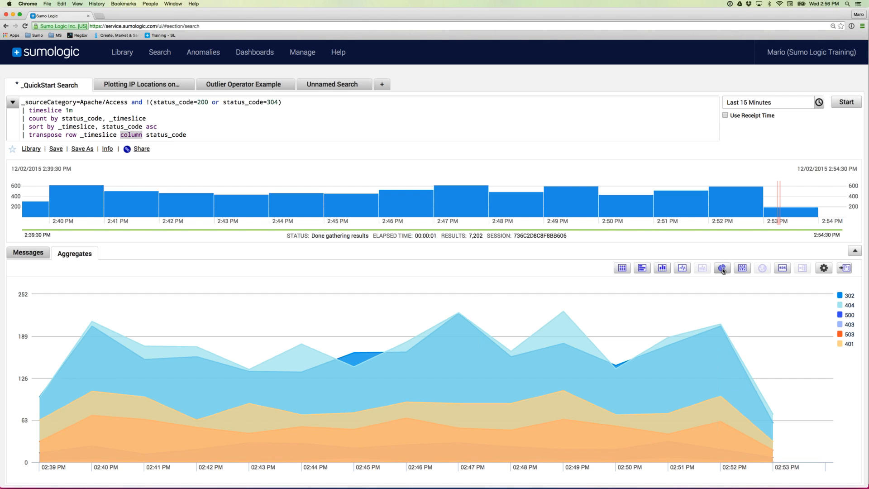
left_click(722, 270)
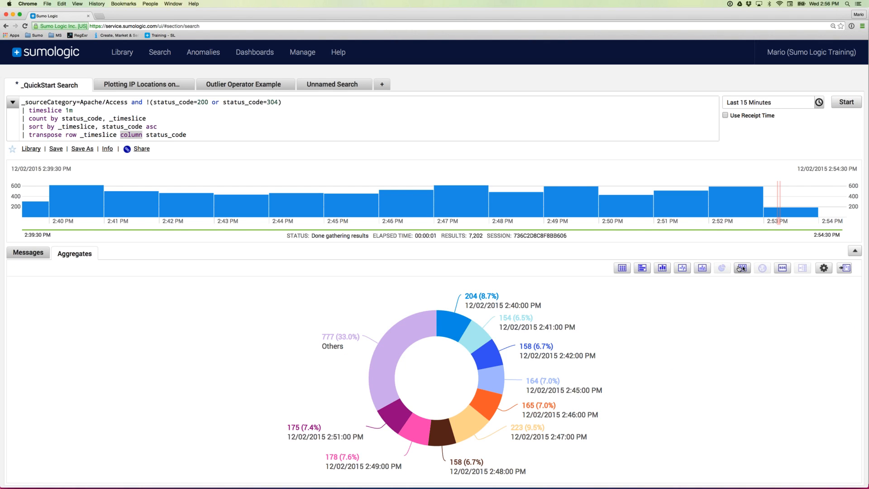
left_click(784, 271)
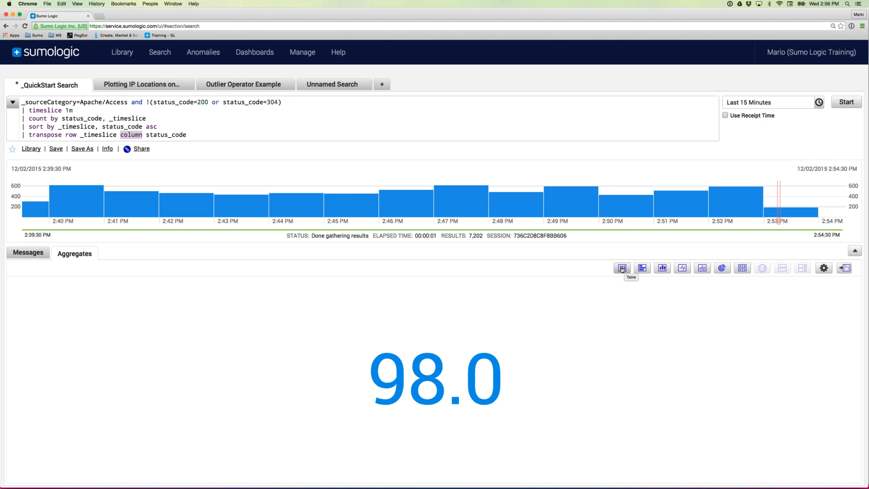
- Return to the table to check the first-row value 98, then settle on the donut chart
left_click(623, 268)
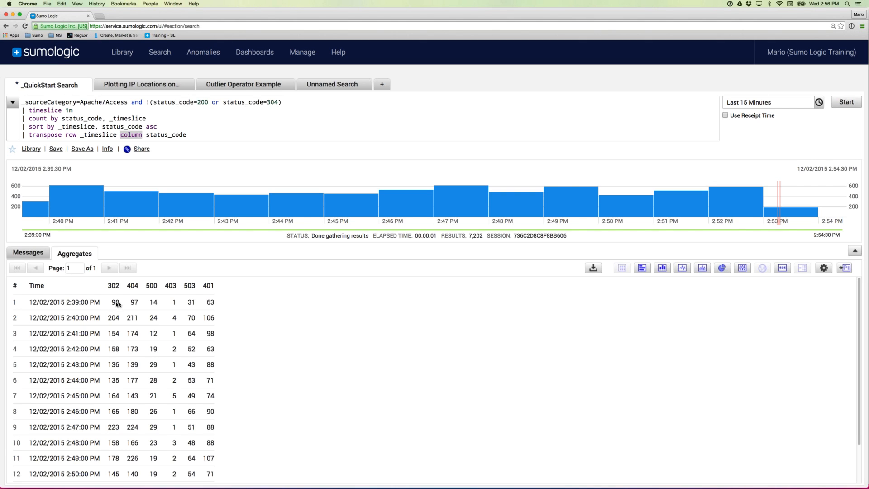
double_click(116, 302)
left_click(787, 270)
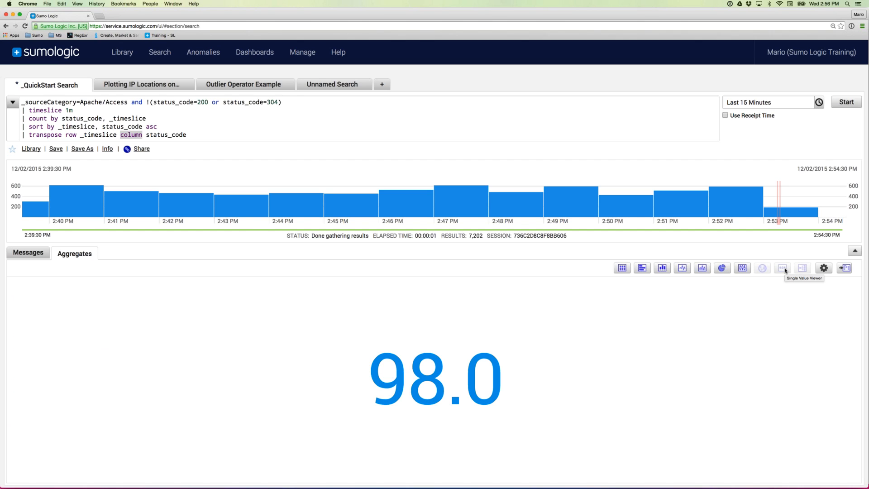
left_click(721, 268)
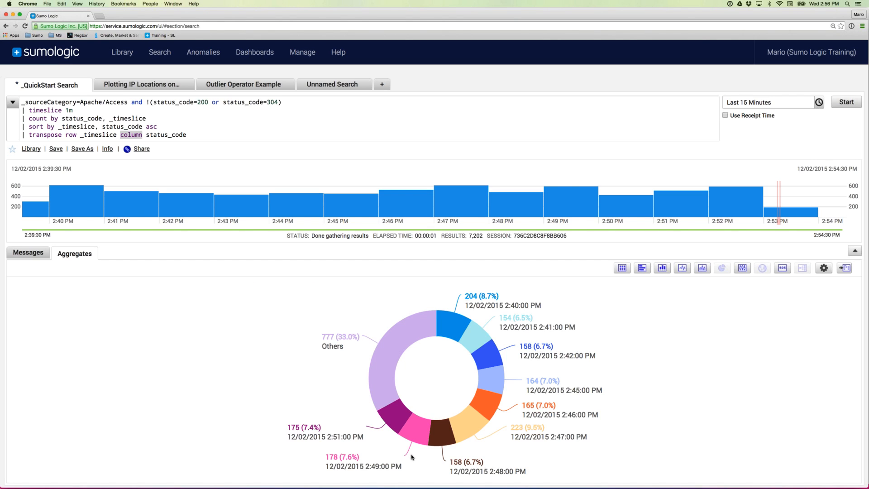
mouse_move(446, 327)
mouse_move(401, 412)
- Review the transpose fields _timeslice and status_code and the sort step, then show a column chart
left_click(72, 135)
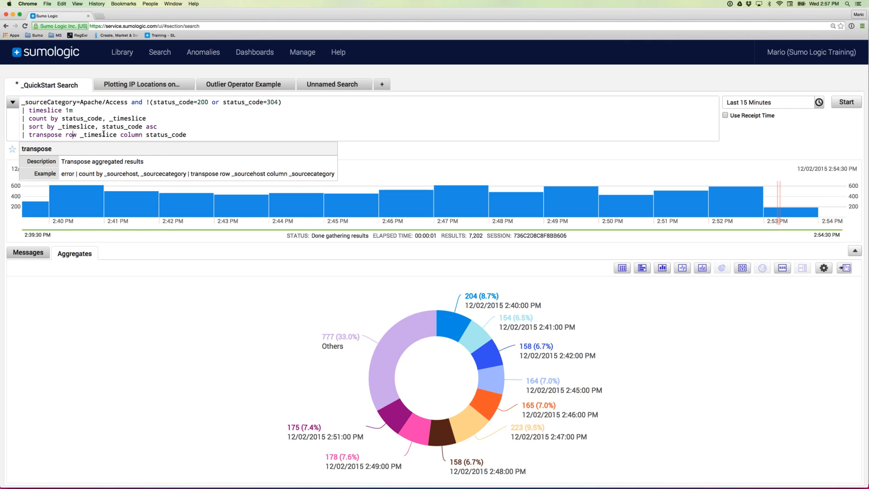
double_click(103, 134)
left_click(160, 135)
double_click(160, 135)
mouse_move(484, 339)
left_click(224, 130)
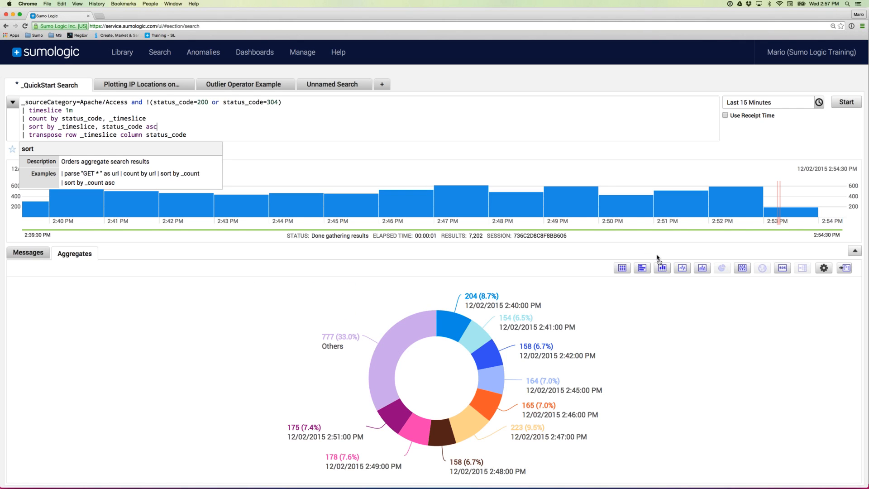
left_click(662, 268)
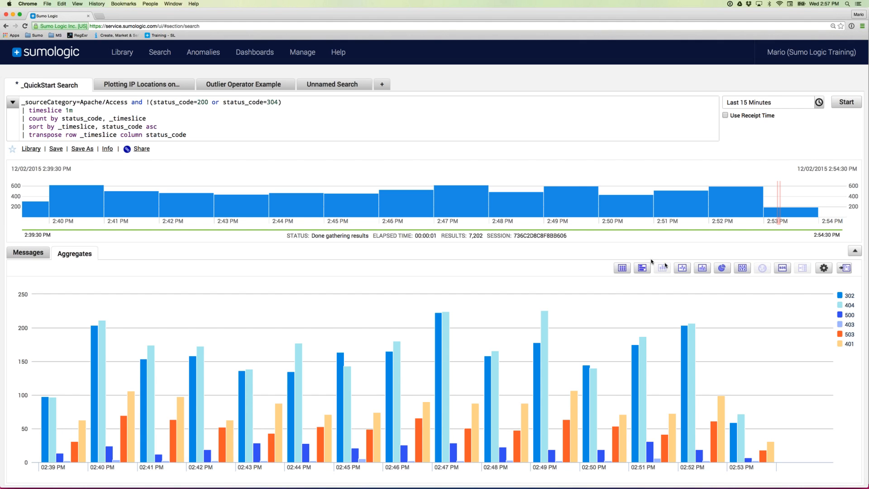
- Set the chart's column stacking to Normal and save
left_click(823, 268)
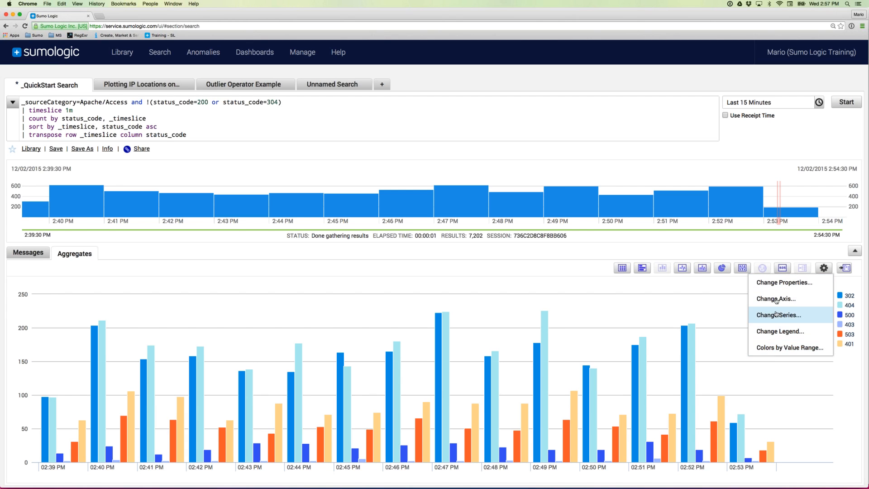
left_click(777, 283)
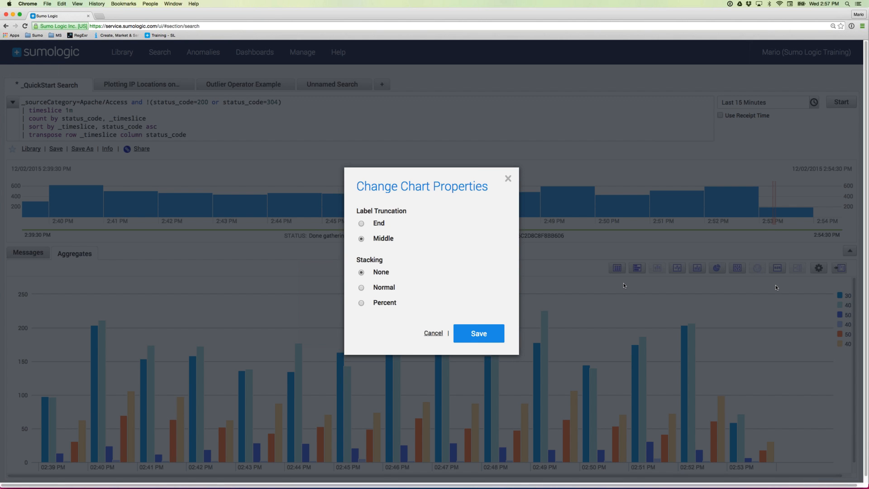
left_click(362, 288)
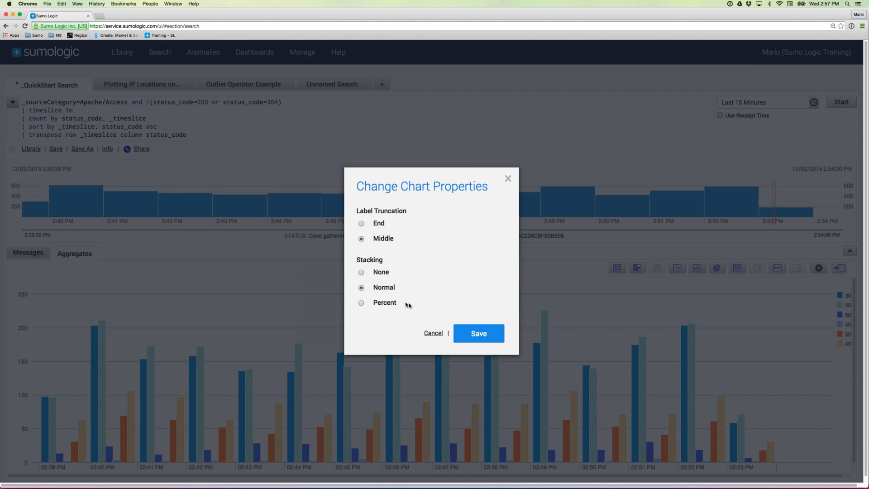
left_click(476, 336)
mouse_move(163, 398)
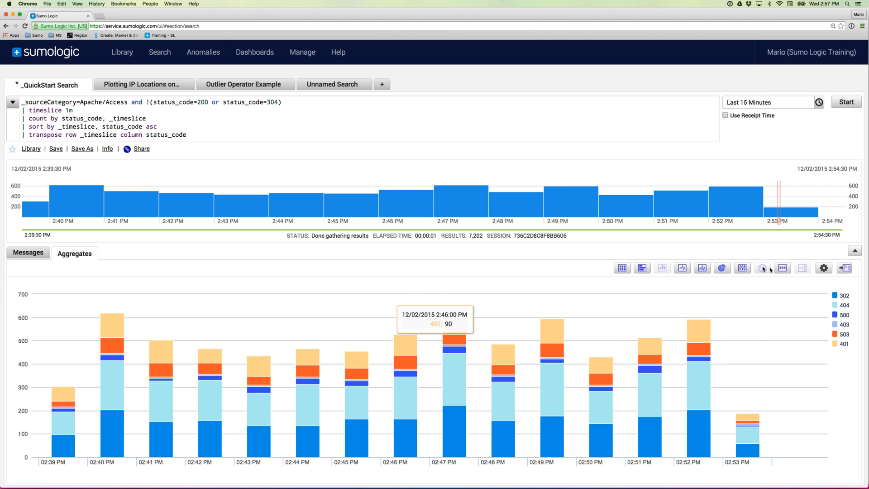
- Change the chart stacking to Percent for 100% stacked columns
left_click(824, 267)
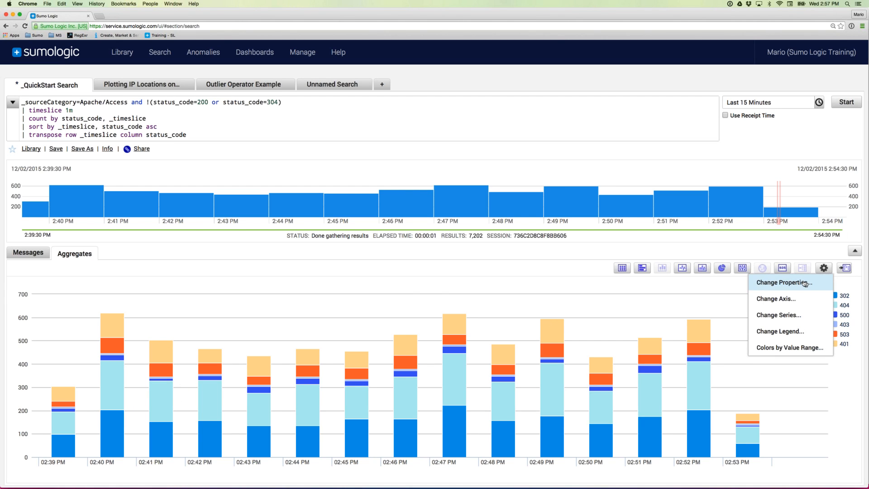
left_click(699, 281)
left_click(383, 304)
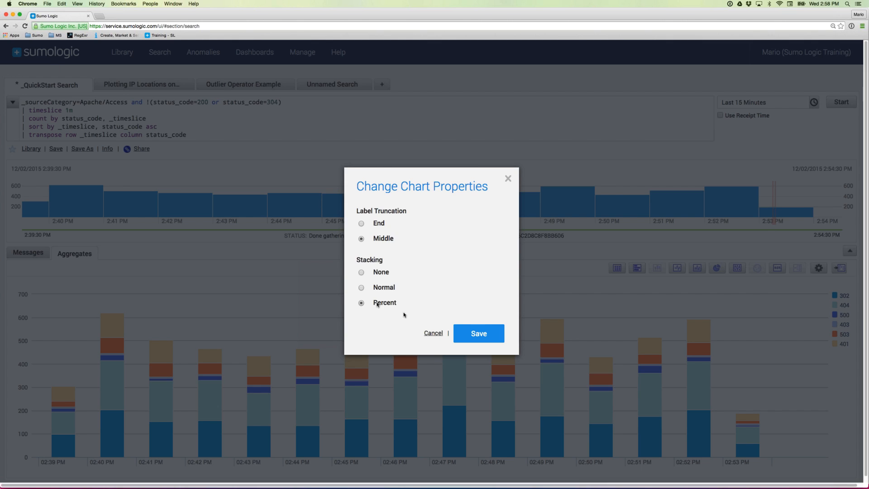
left_click(476, 335)
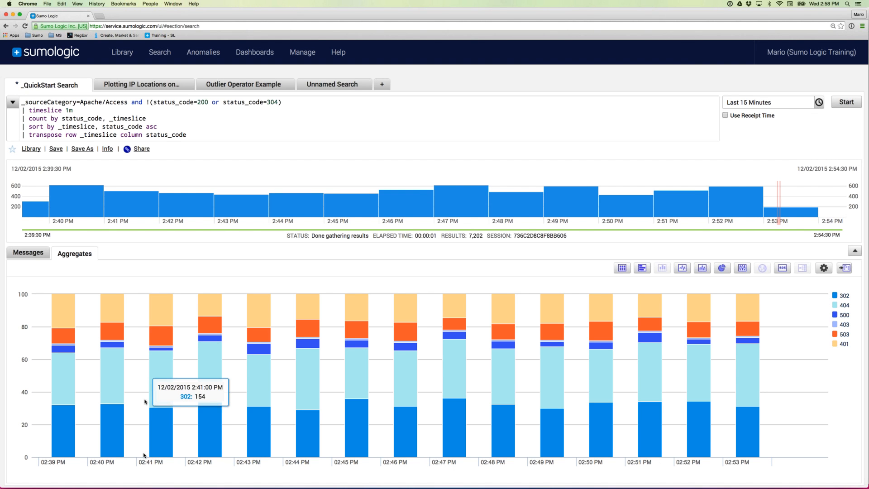
mouse_move(164, 371)
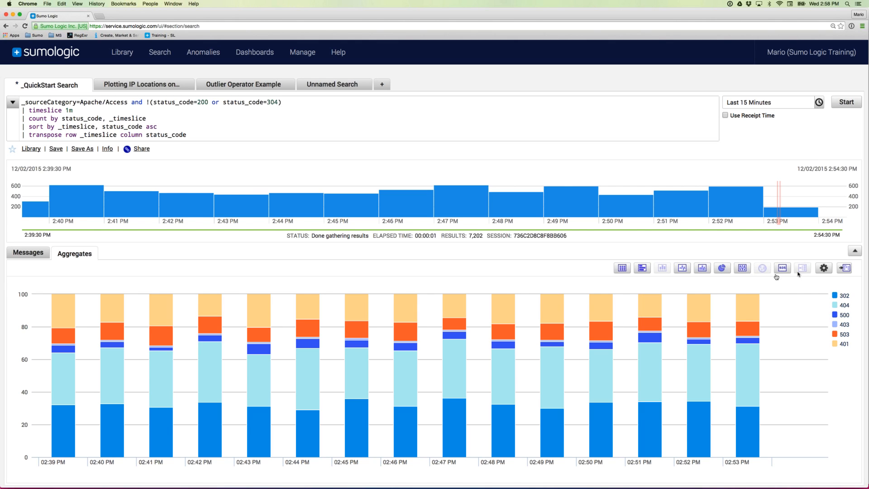
- Set stacking back to None so columns sit side by side
left_click(824, 268)
left_click(773, 284)
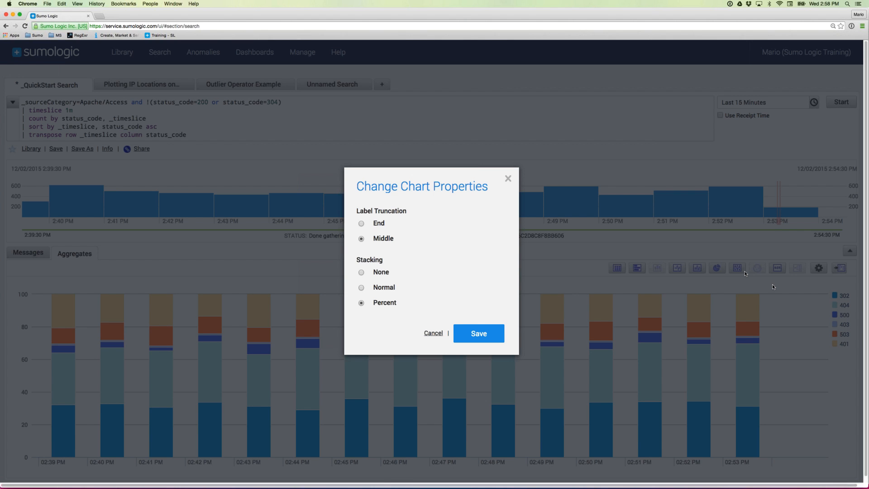
left_click(361, 273)
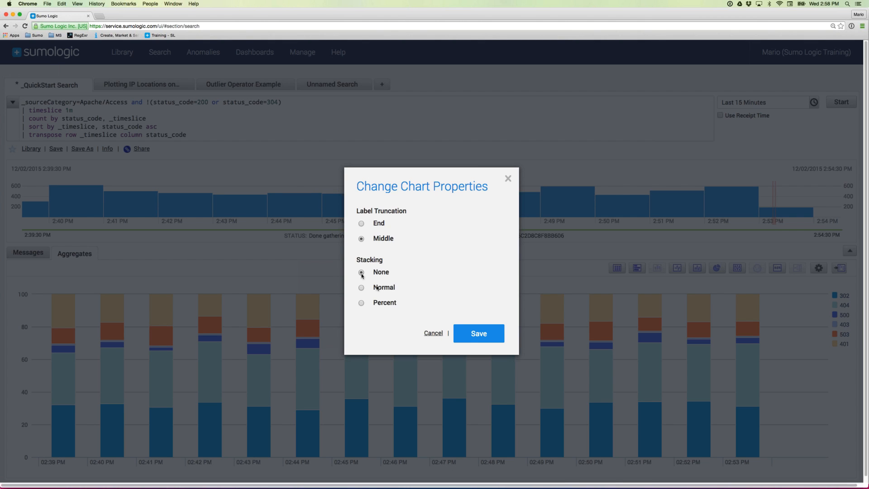
left_click(471, 337)
left_click(824, 268)
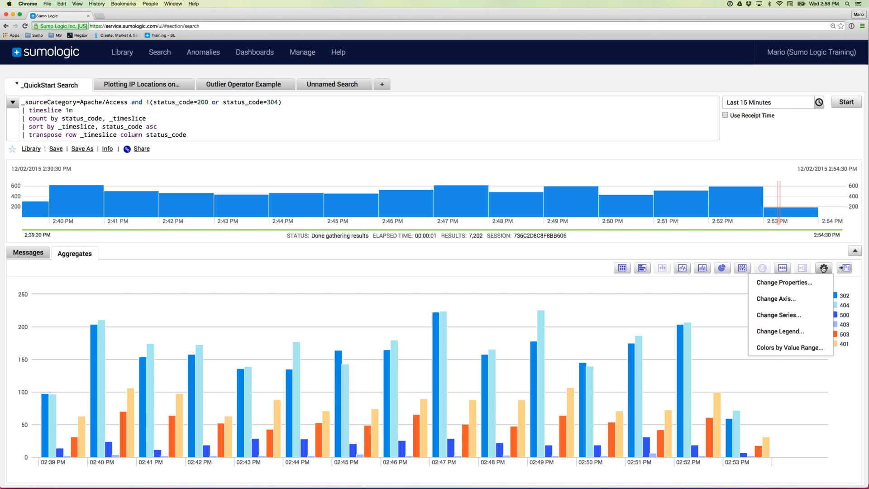
- In Change Series, set series 404's chart type to Line Chart and save
left_click(779, 316)
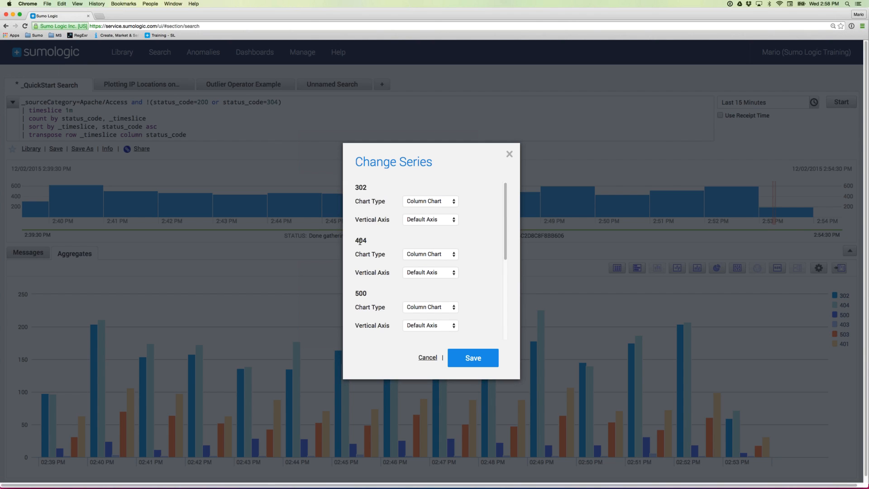
left_click(423, 256)
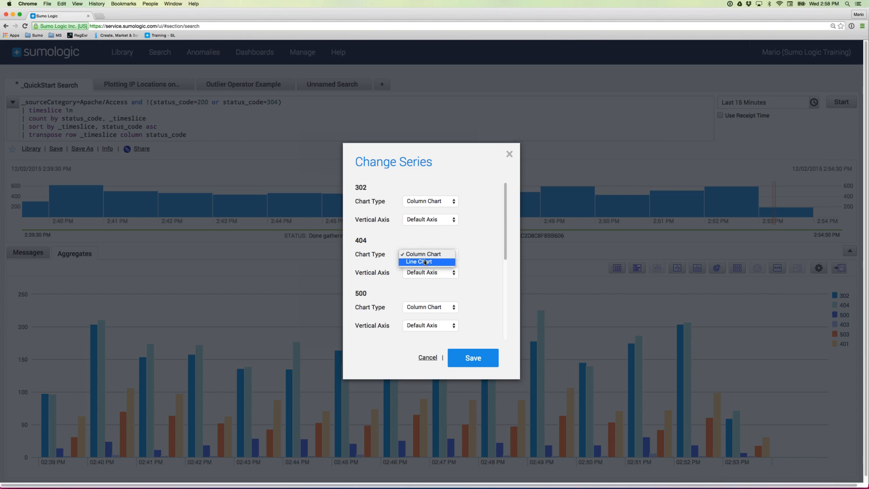
left_click(425, 262)
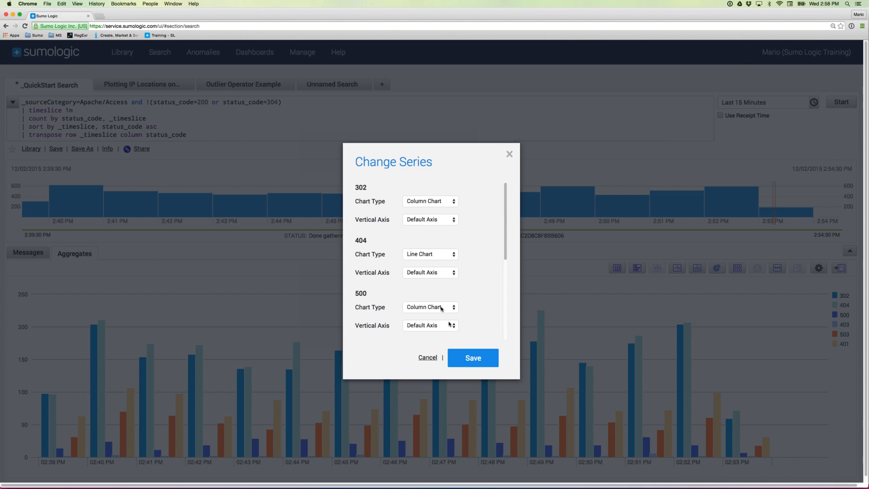
left_click(472, 359)
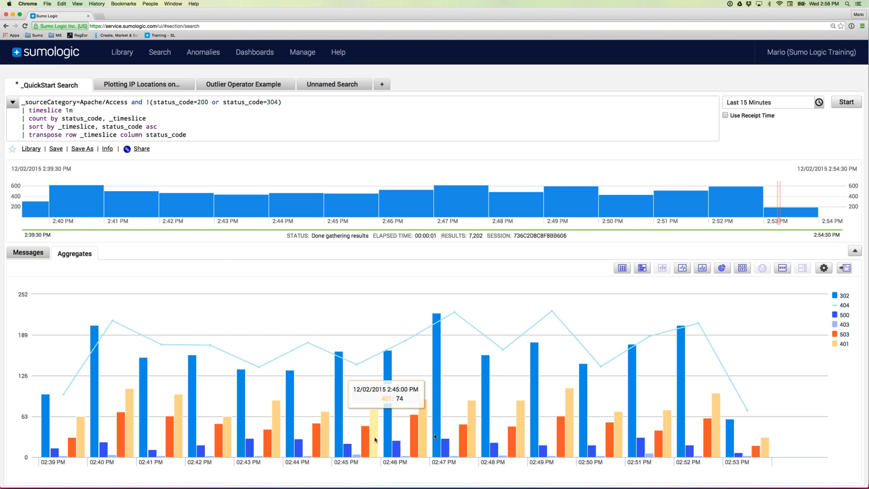
- Switch the per-minute status-code chart to an area chart with all six codes filled
left_click(823, 268)
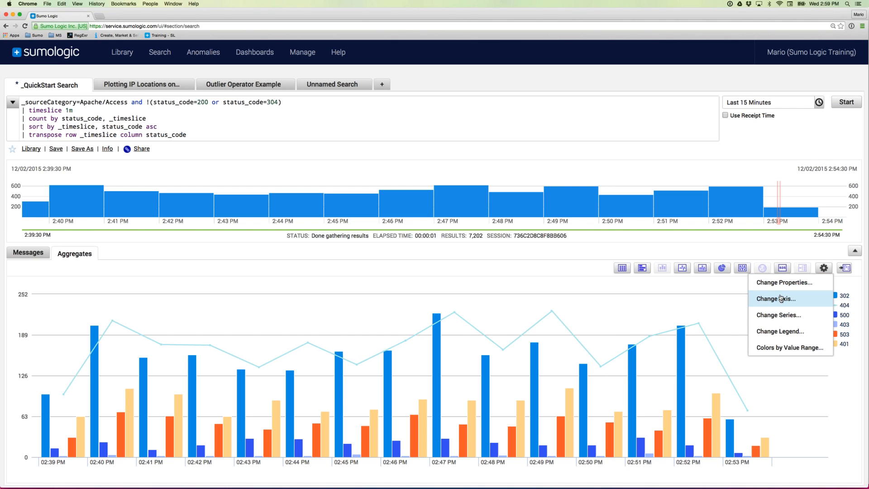
left_click(790, 256)
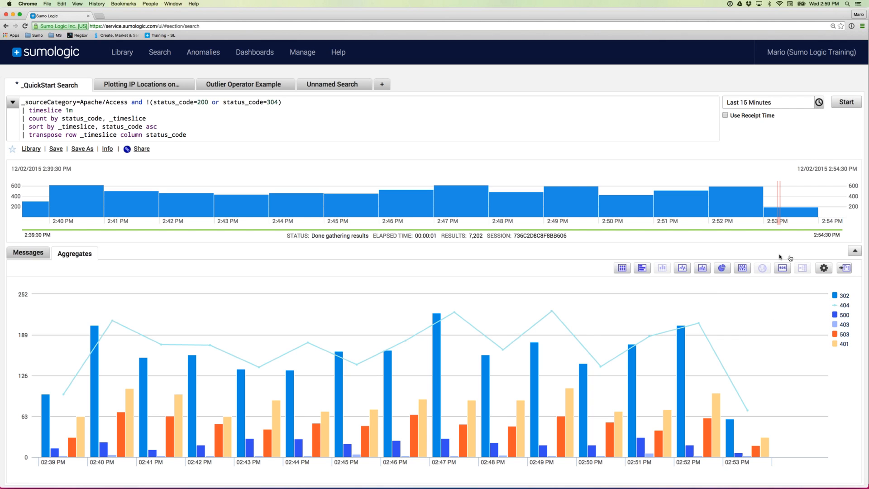
left_click(703, 268)
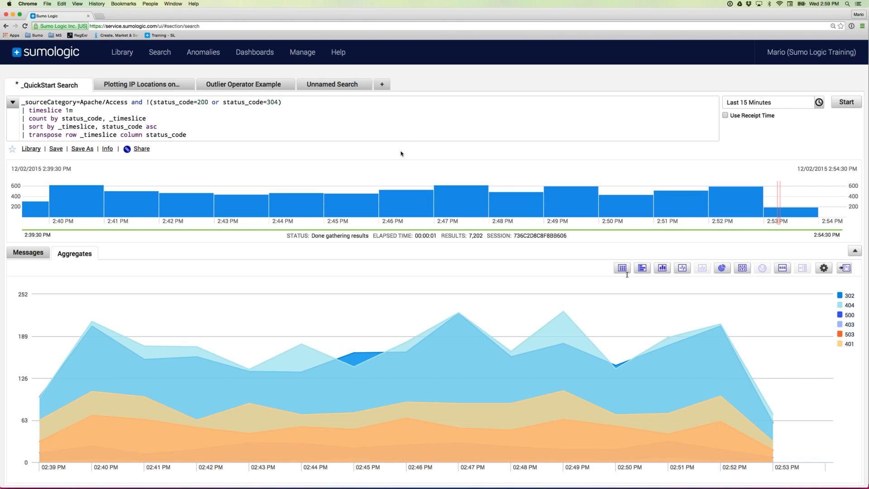
- Run the Plotting IP Locations on Map search and highlight its _sourceCategory scope
left_click(136, 86)
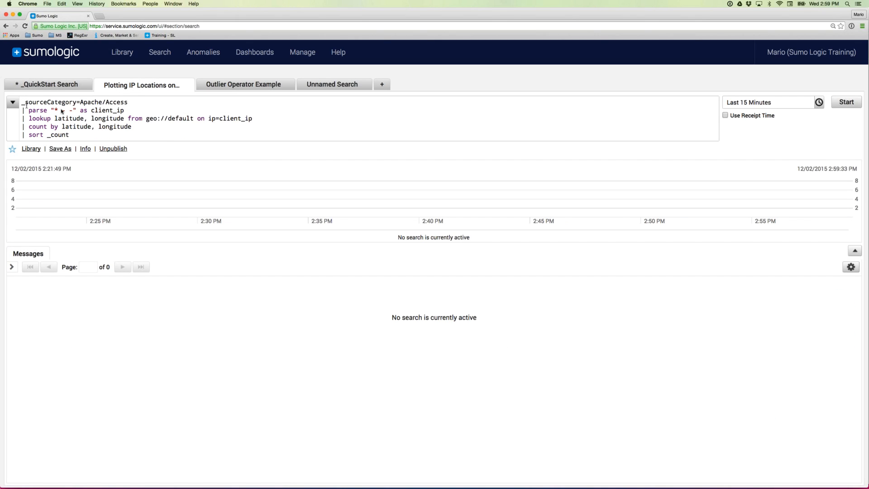
left_click(846, 104)
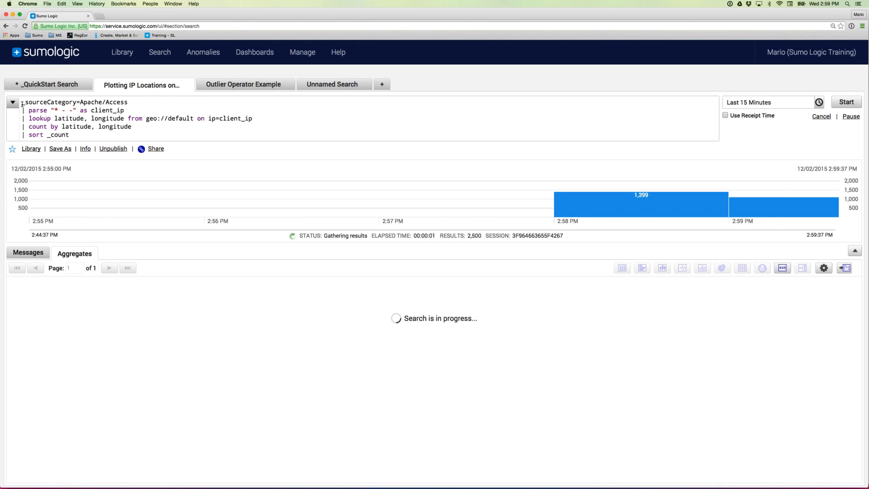
left_click_drag(23, 105, 72, 135)
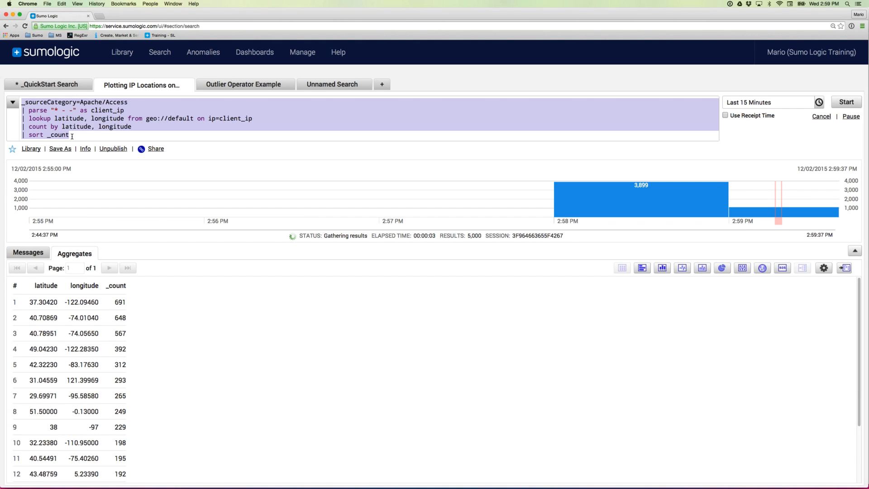
double_click(30, 102)
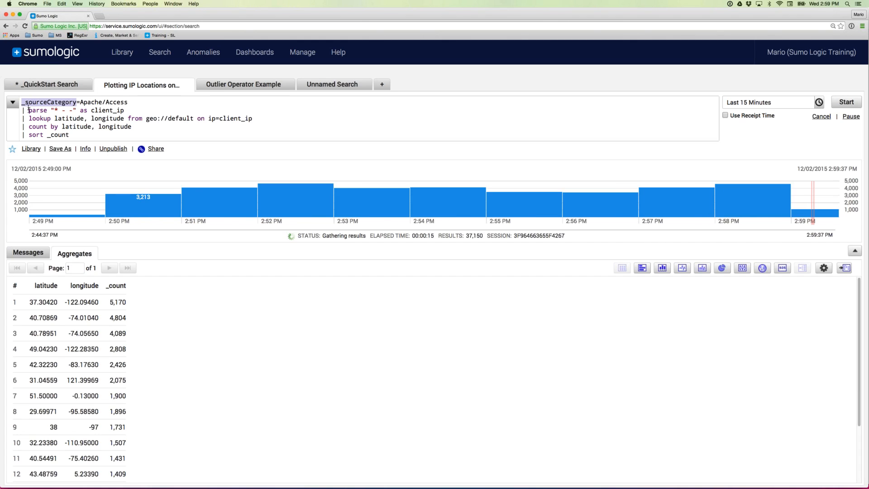
- Walk through the client_ip parse, latitude/longitude lookup, count by location and sort _count lines
left_click_drag(28, 110, 122, 110)
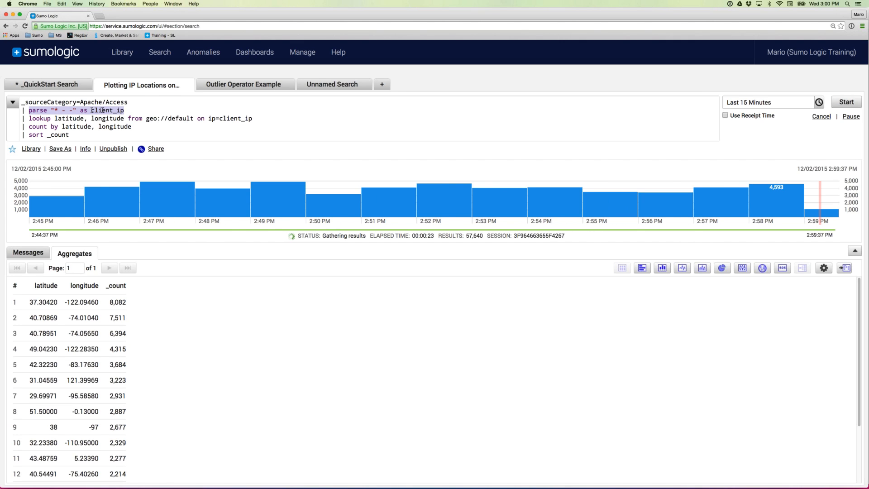
double_click(40, 118)
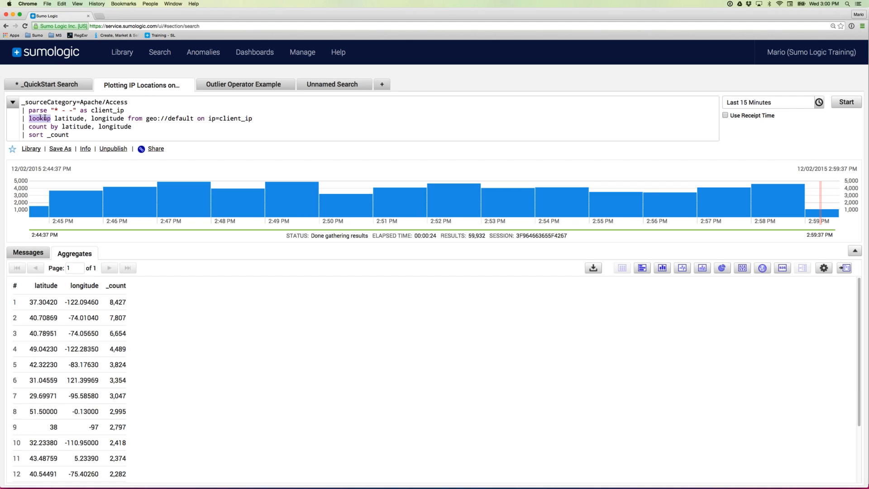
left_click(55, 118)
left_click_drag(73, 118, 256, 118)
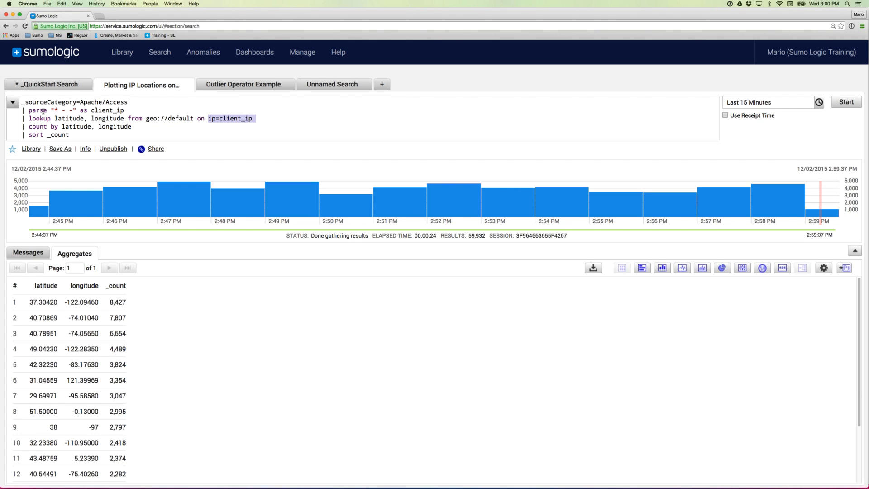
left_click(28, 127)
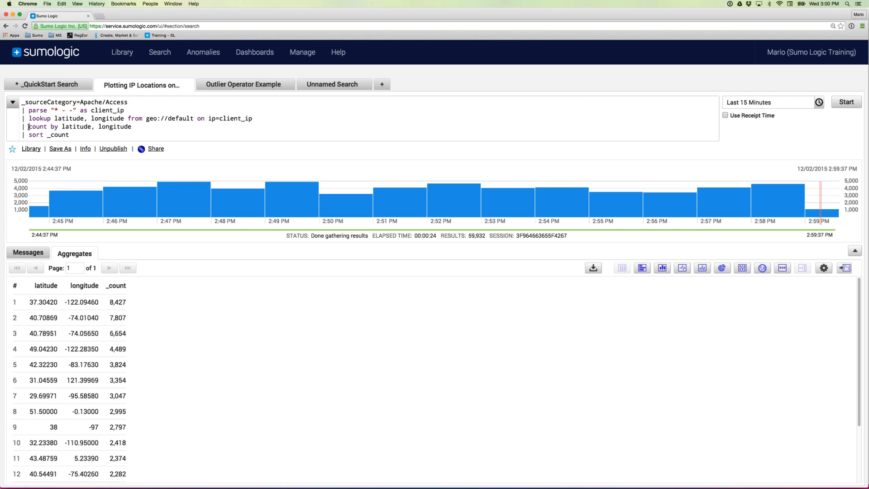
left_click_drag(29, 127, 129, 129)
left_click_drag(70, 135, 22, 135)
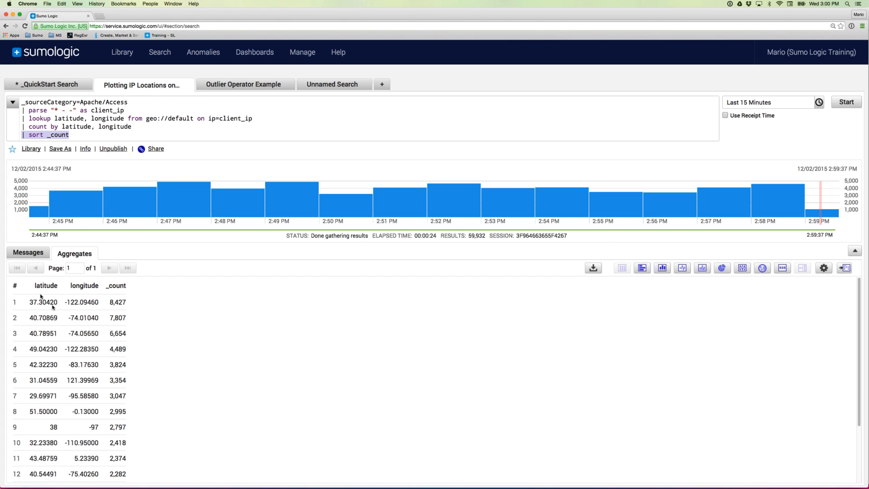
- Show the 59,932 raw messages and scroll across their client_ip, latitude and longitude fields
left_click(29, 253)
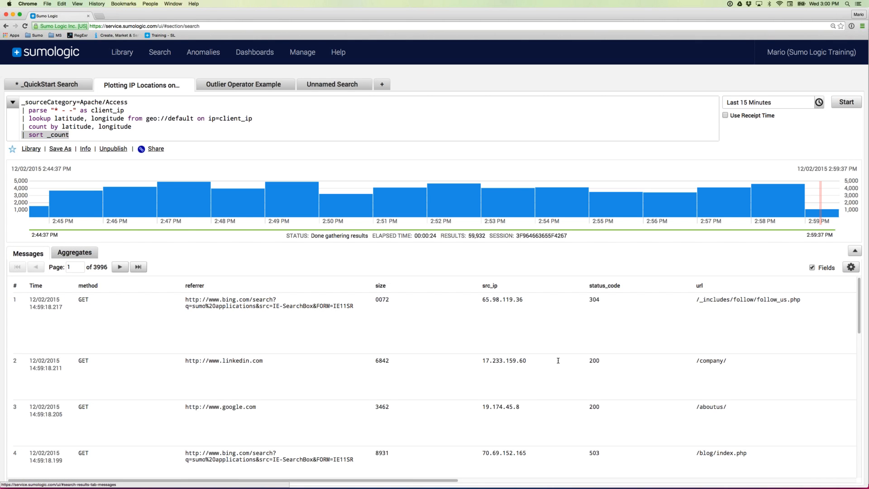
scroll(558, 361, "right", 8)
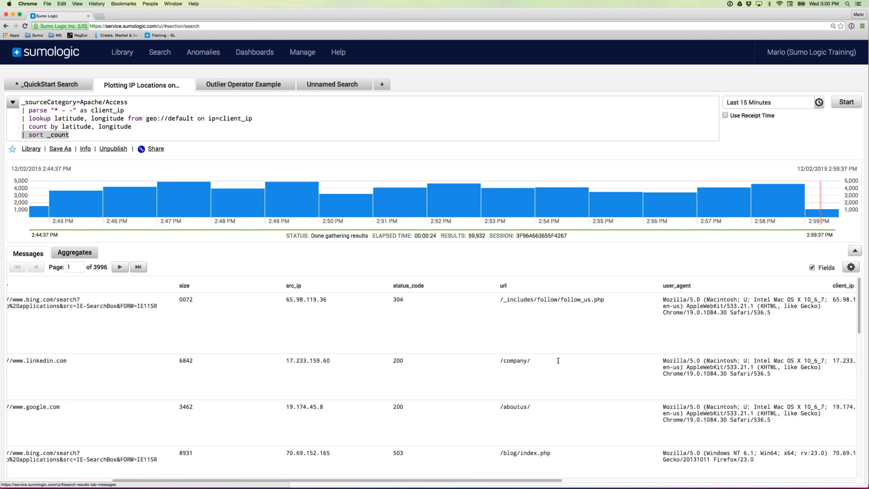
scroll(558, 361, "right", 5)
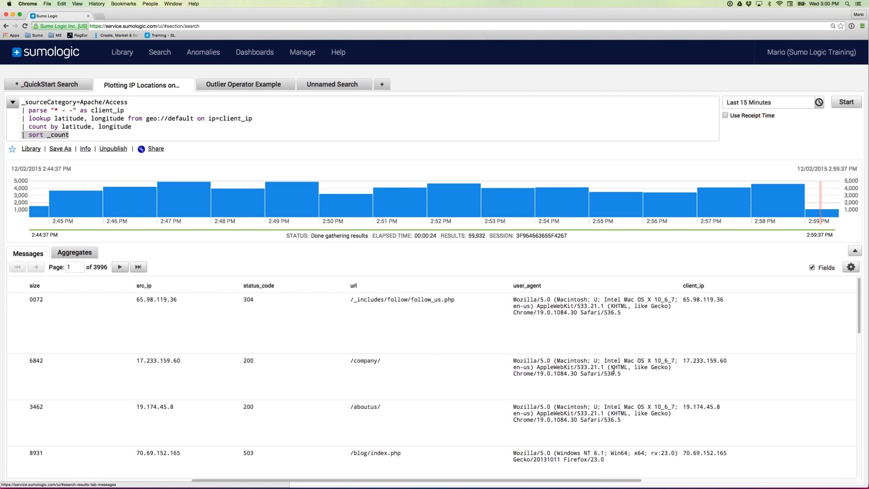
scroll(613, 371, "right", 8)
scroll(614, 372, "right", 4)
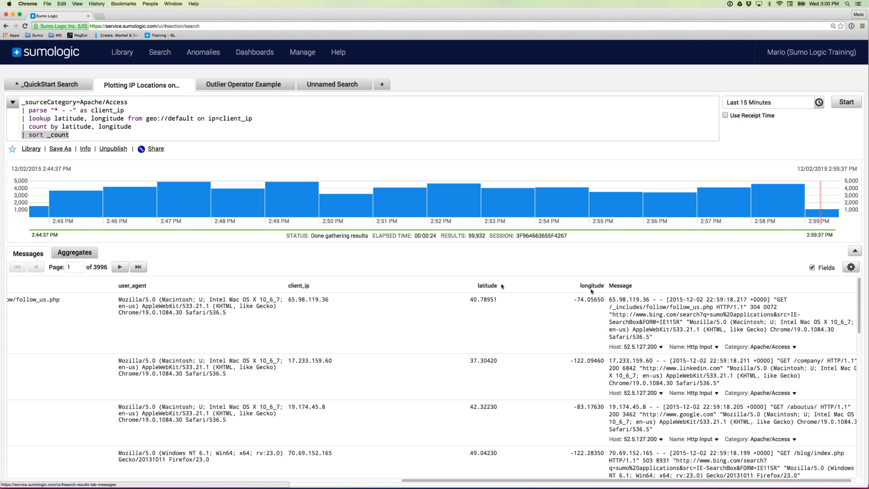
scroll(453, 289, "left", 2)
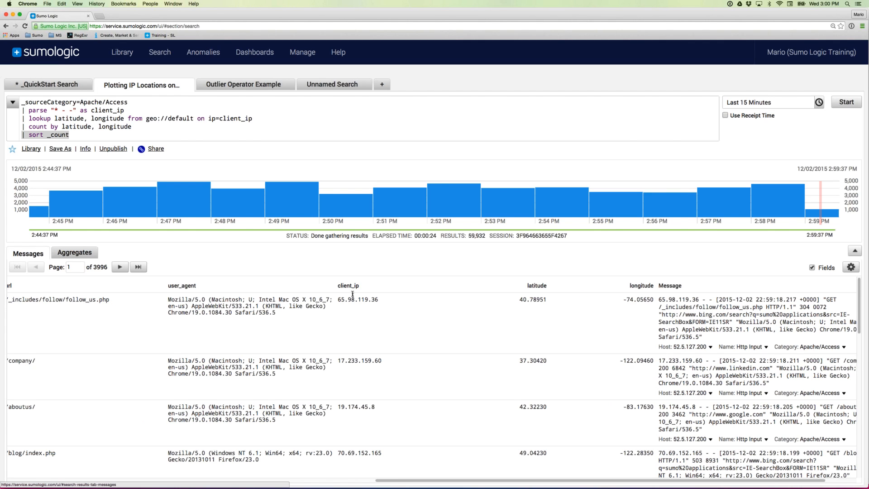
scroll(354, 302, "left", 8)
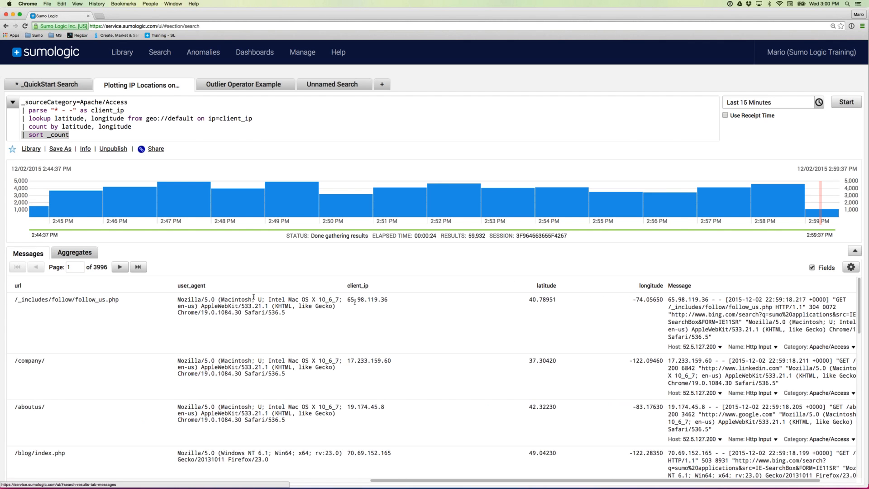
scroll(114, 308, "left", 15)
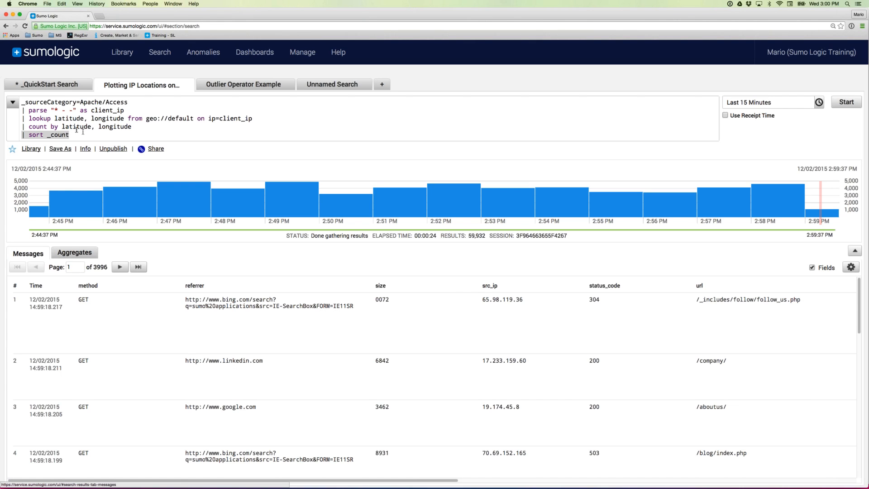
- On Aggregates, chart the latitude/longitude counts as an area chart, then as a line chart
left_click(80, 254)
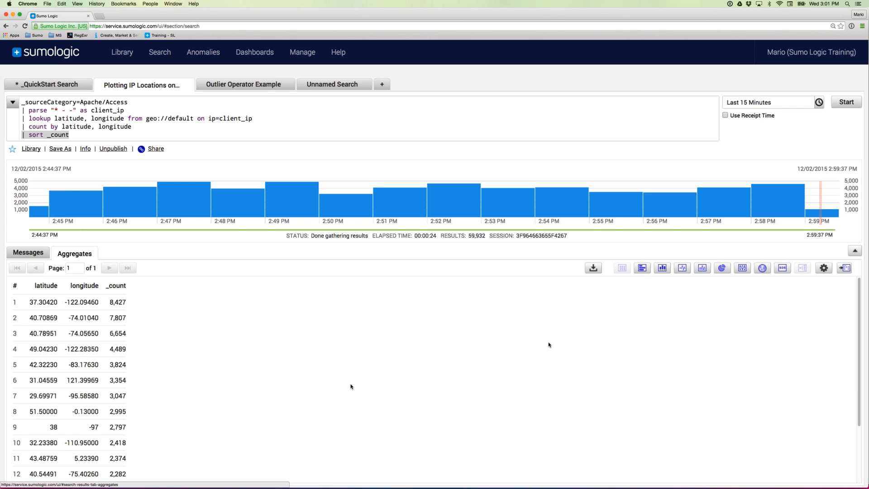
left_click(703, 270)
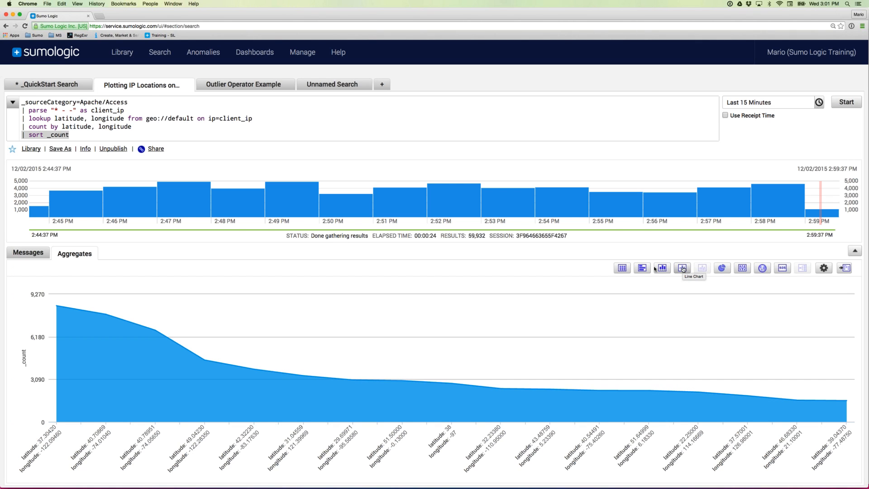
mouse_move(64, 414)
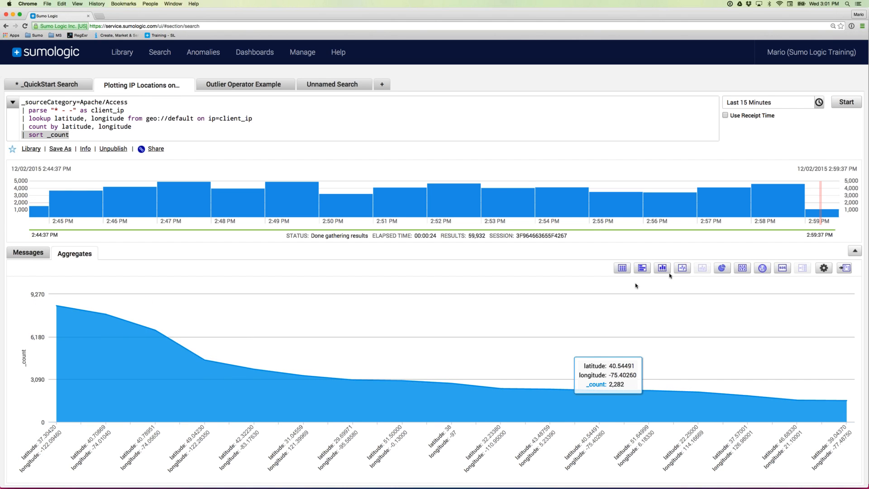
left_click(683, 269)
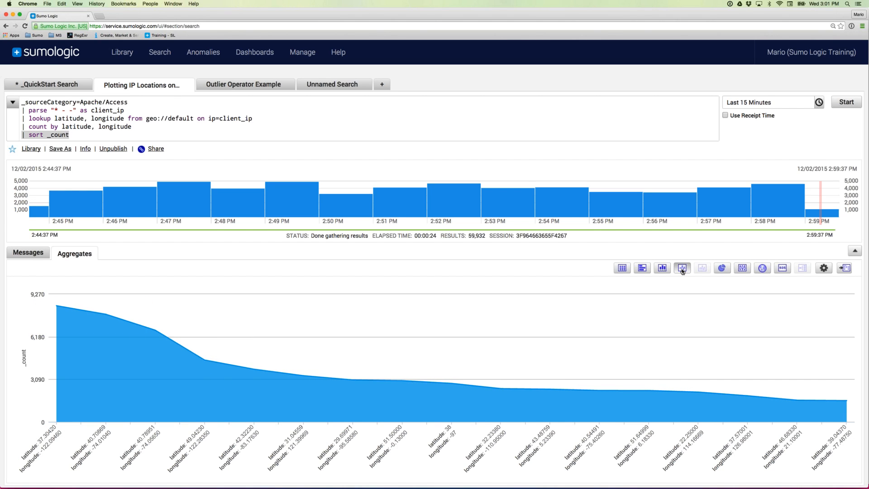
- Map the location counts, zoom into eastern US clusters, then zoom back out to North America and Europe
left_click(762, 269)
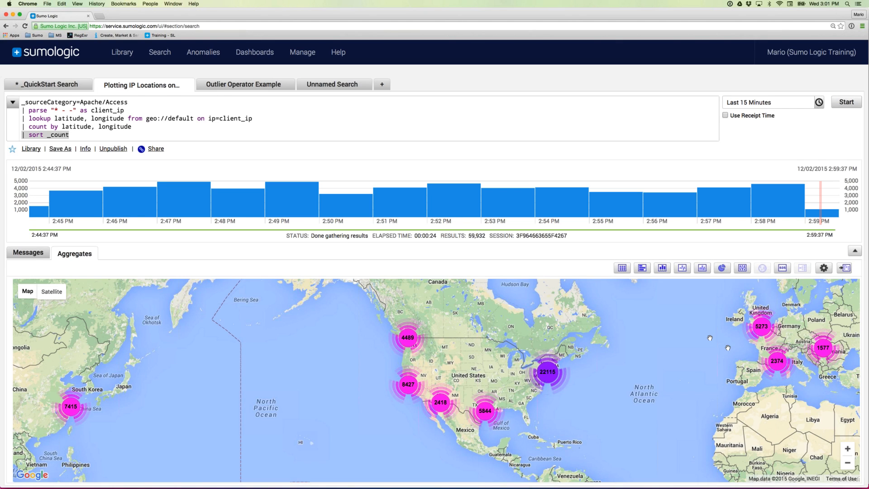
left_click(848, 449)
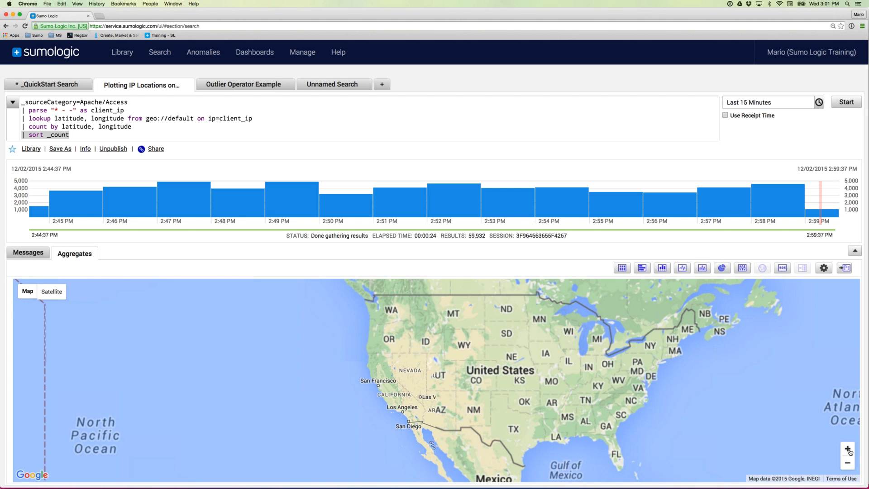
left_click(848, 449)
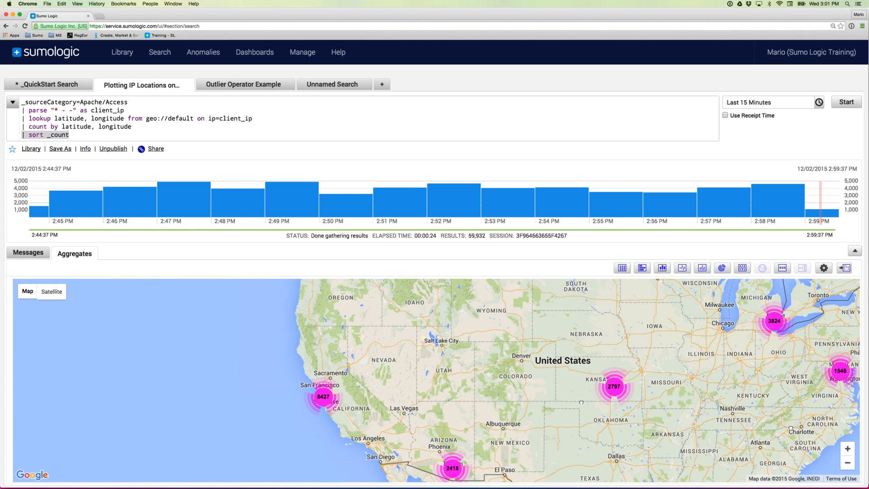
left_click_drag(790, 443, 519, 328)
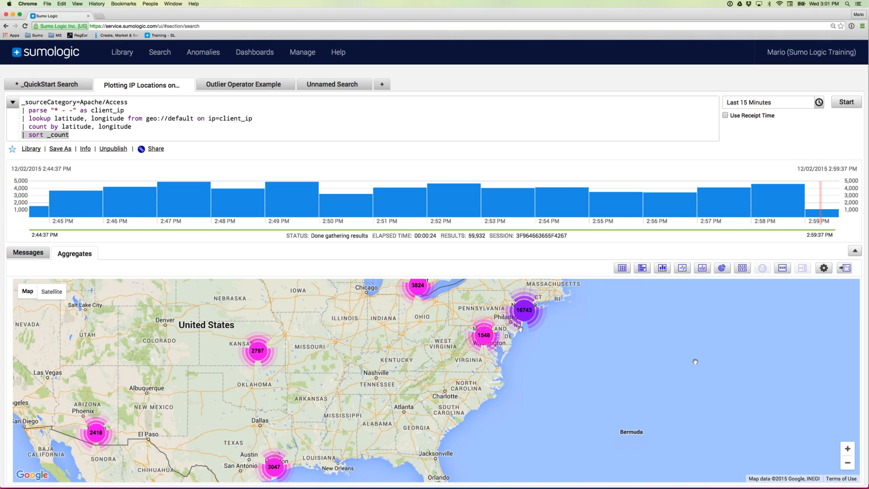
left_click(848, 449)
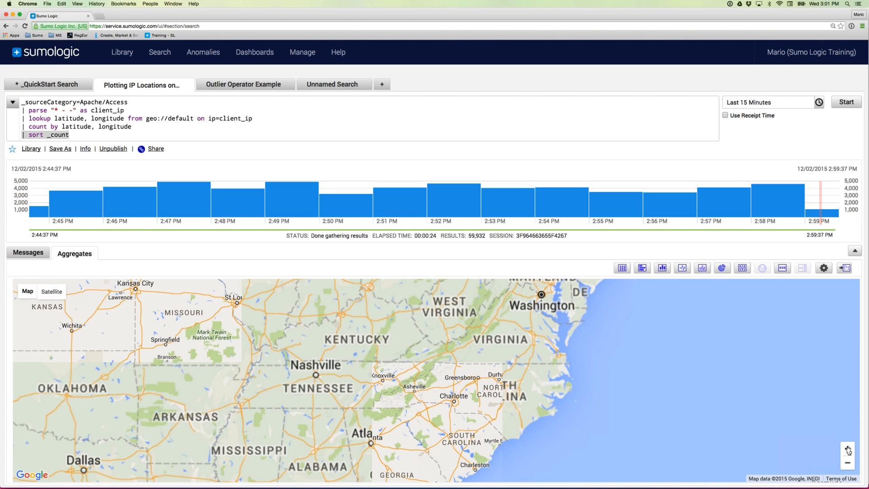
left_click_drag(620, 396, 557, 441)
left_click_drag(535, 356, 527, 391)
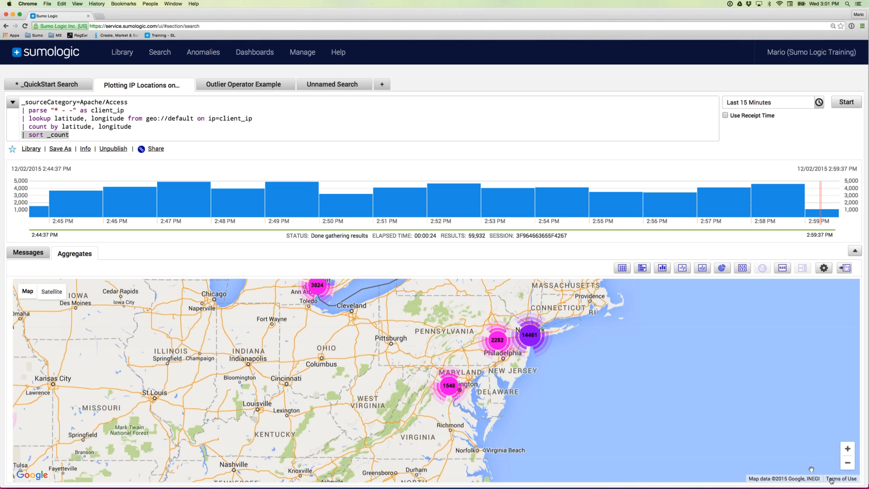
left_click(848, 467)
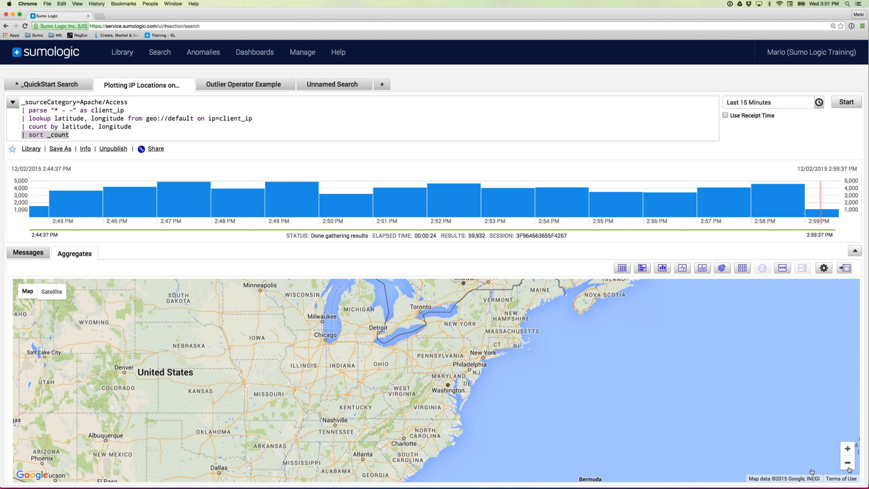
left_click(849, 468)
left_click(848, 467)
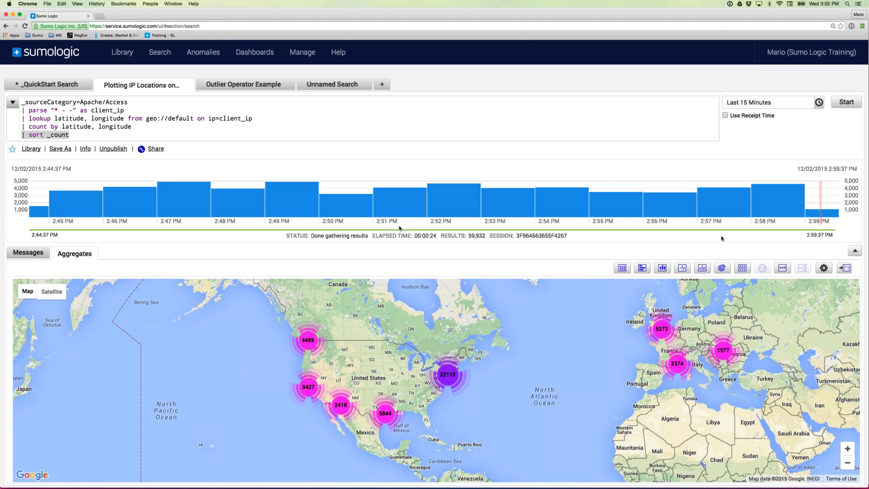
- Run the Outlier Operator Example search and review its timeslice 1m line, outlier operator and result columns
left_click(241, 86)
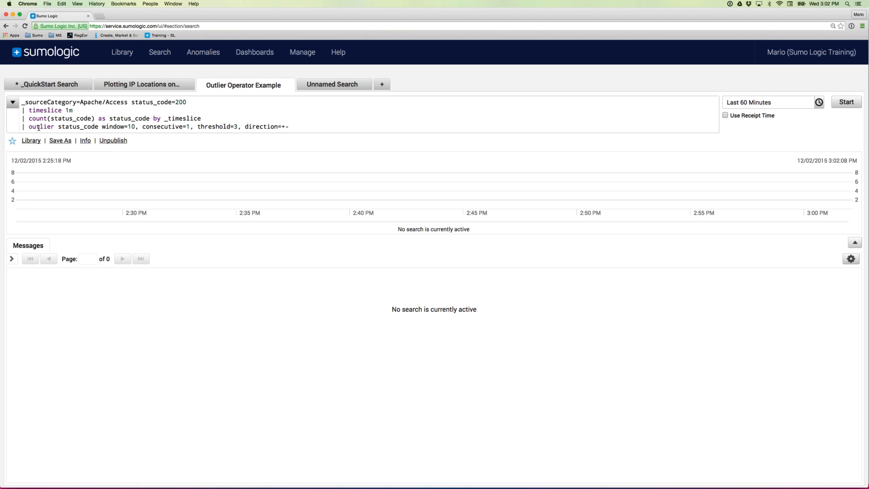
left_click(850, 103)
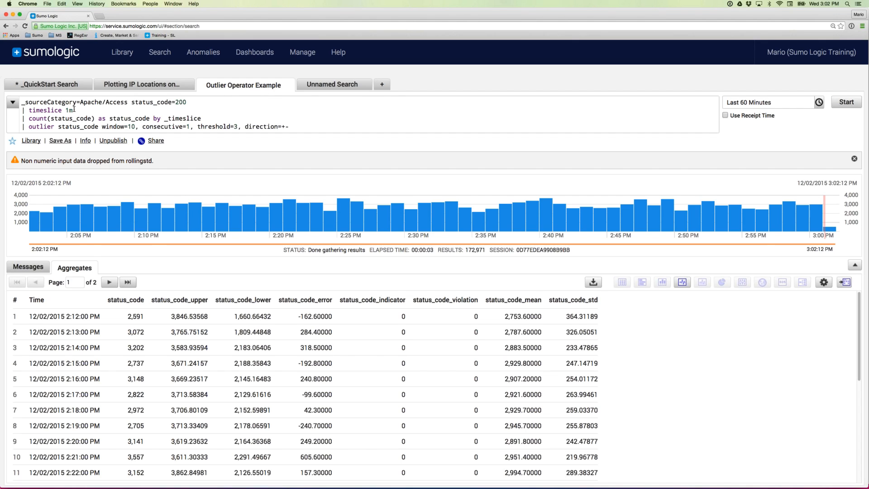
left_click_drag(74, 109, 28, 111)
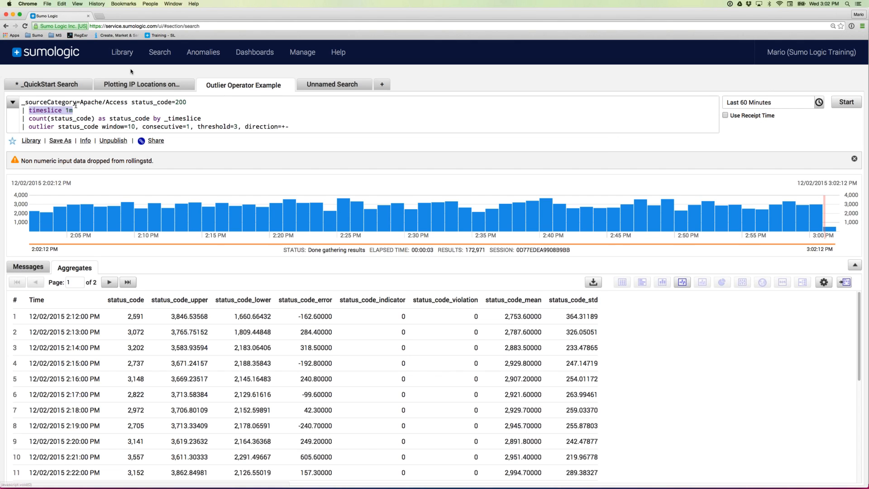
double_click(41, 126)
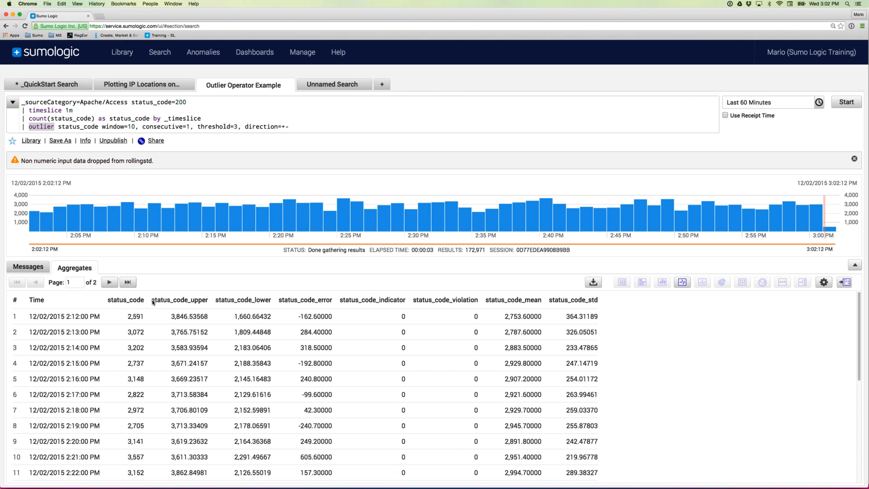
left_click_drag(153, 302, 597, 304)
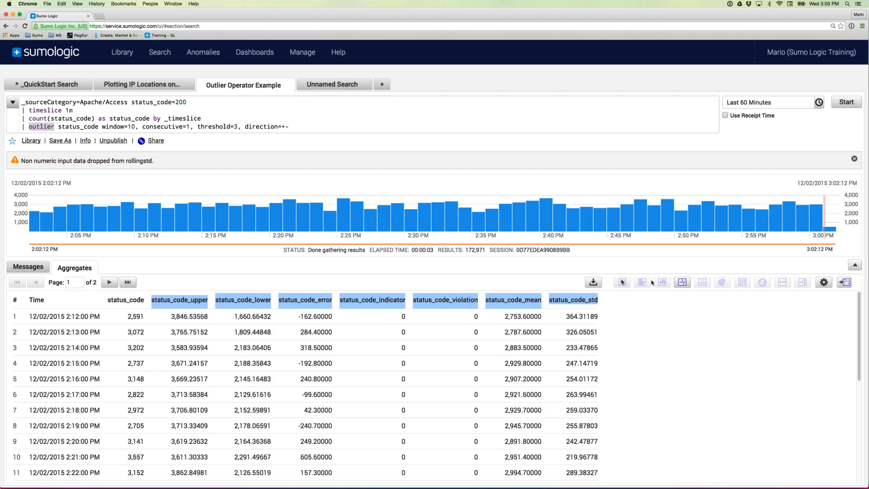
- Chart the outlier results as a line chart and rerun the query with threshold=1
left_click(683, 282)
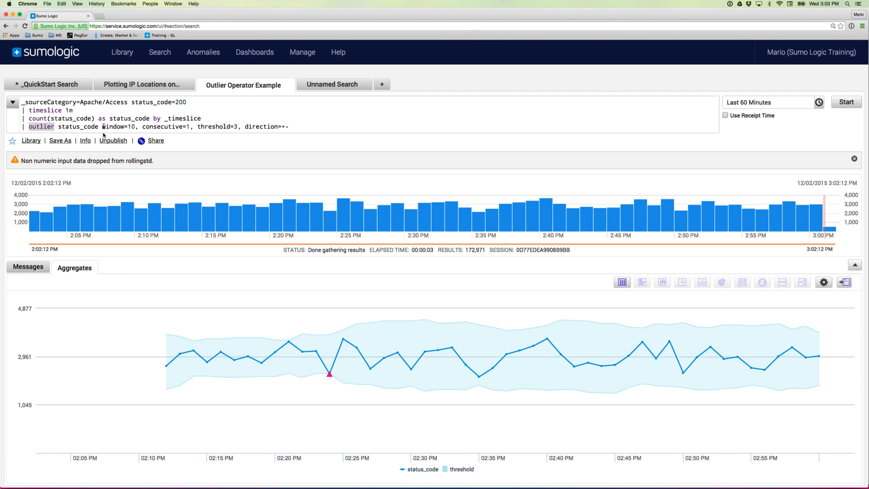
left_click_drag(102, 127, 280, 134)
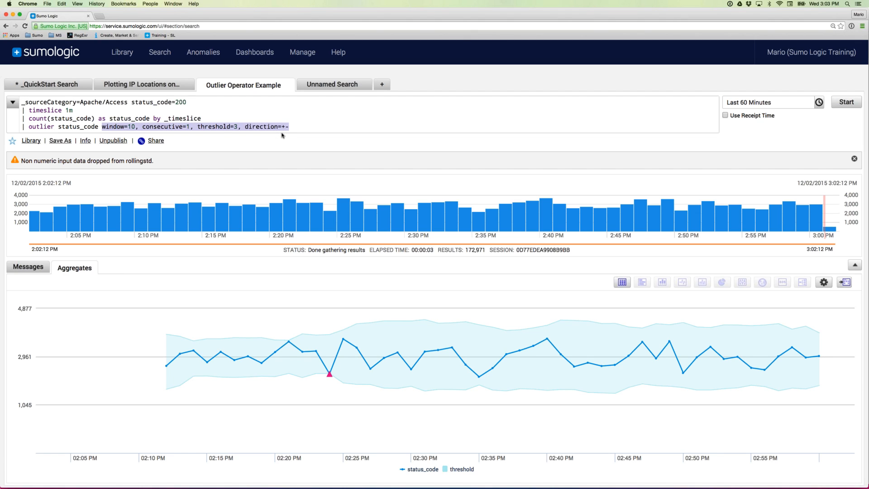
left_click(232, 127)
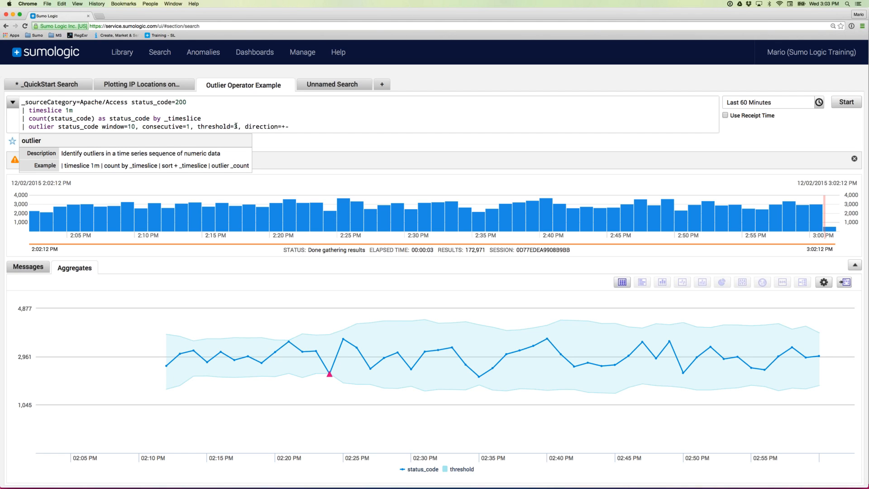
key("BackSpace")
type("1")
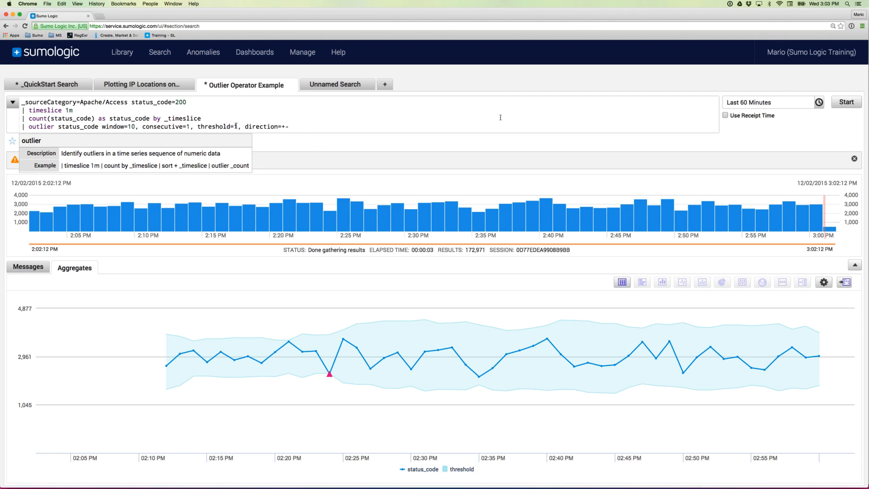
left_click(845, 104)
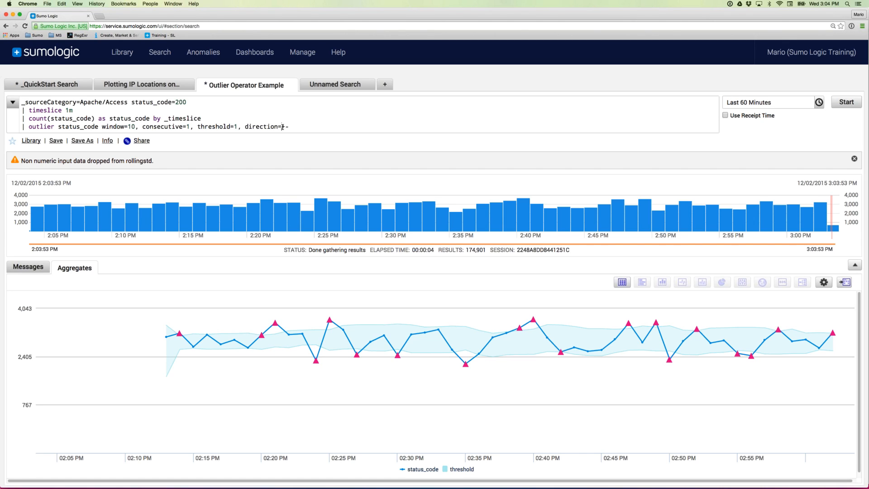
- Review the outlier operator's +- direction and window size 10, and view help for count
left_click_drag(283, 127, 287, 127)
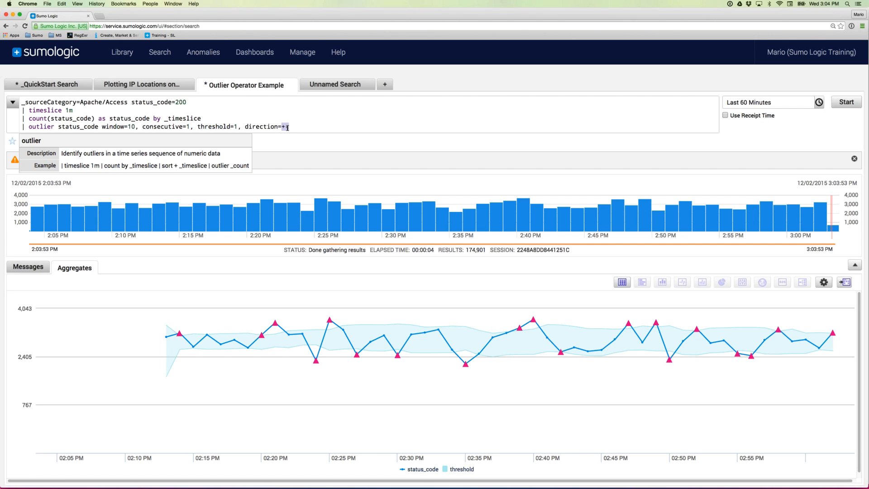
mouse_move(316, 360)
double_click(130, 127)
mouse_move(290, 335)
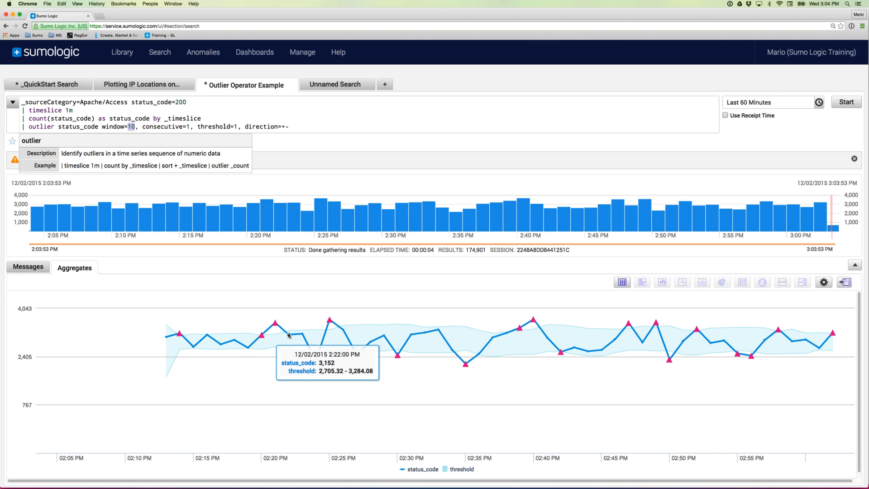
left_click(308, 115)
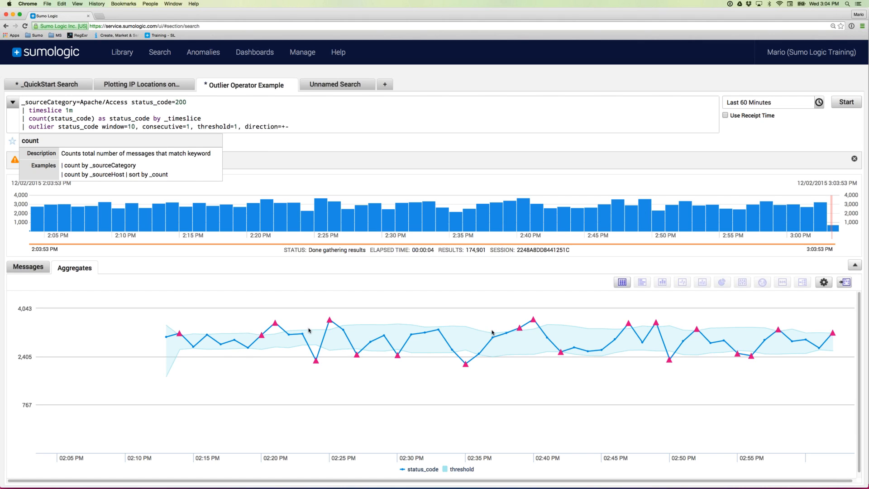
mouse_move(330, 323)
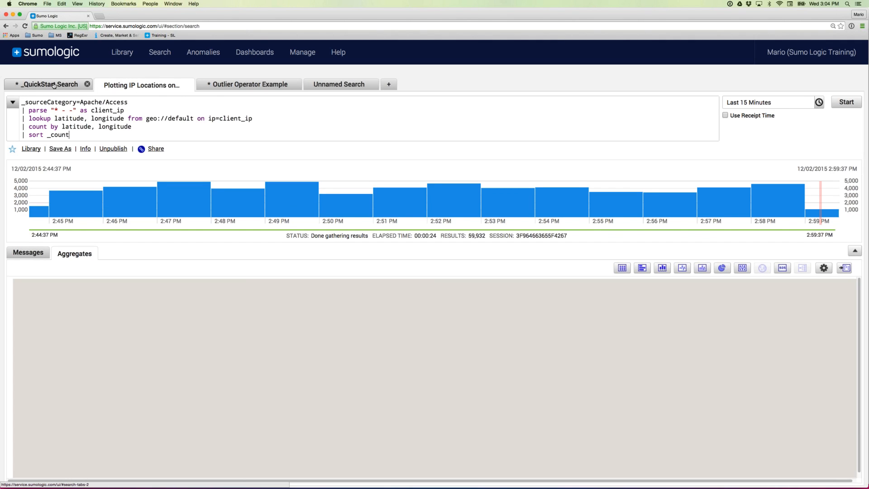
- Open Add to Dashboard for the _QuickStart Search status-code area chart
left_click(54, 85)
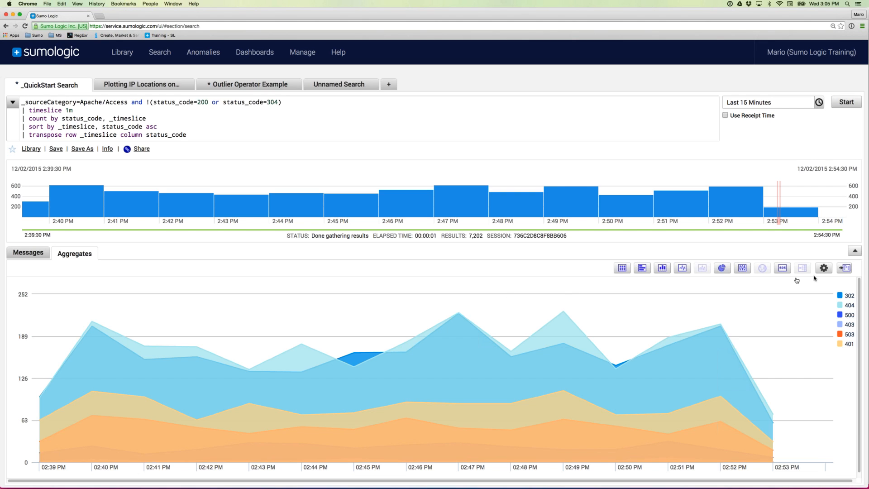
left_click(844, 269)
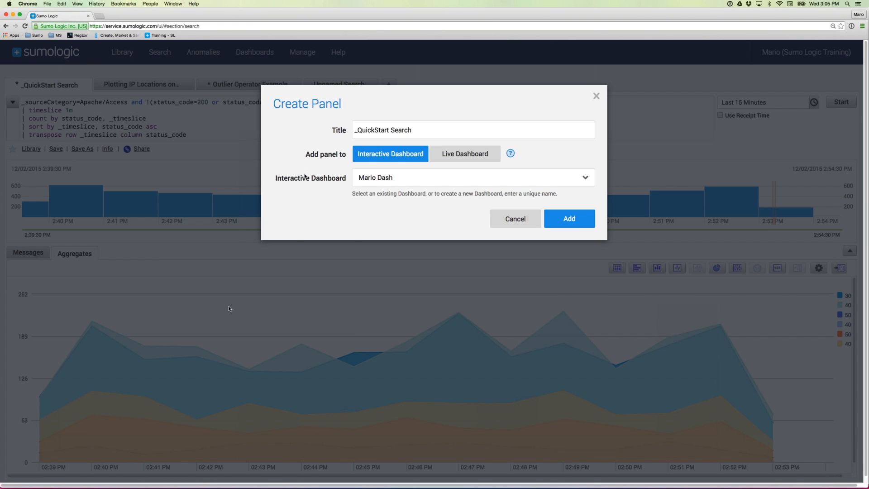
- Title the panel 'Apache Status Codes' and add it to the Apache Access Logs interactive dashboard
left_click(382, 130)
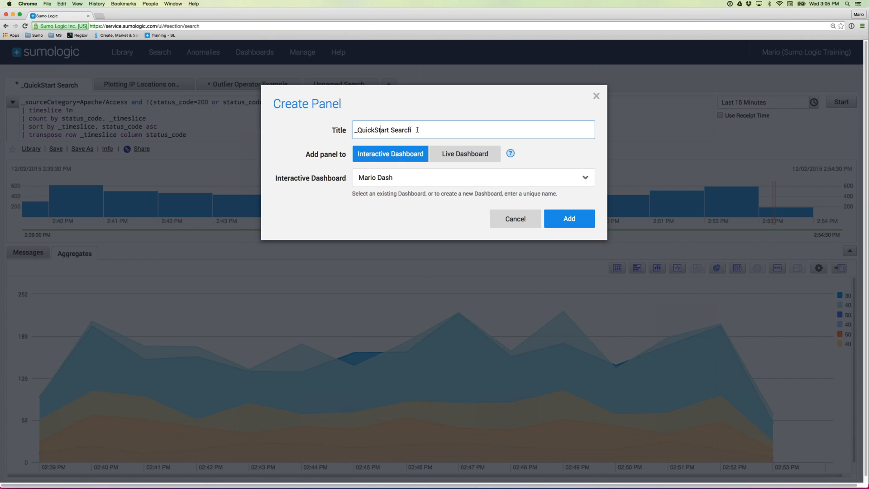
left_click_drag(416, 129, 349, 131)
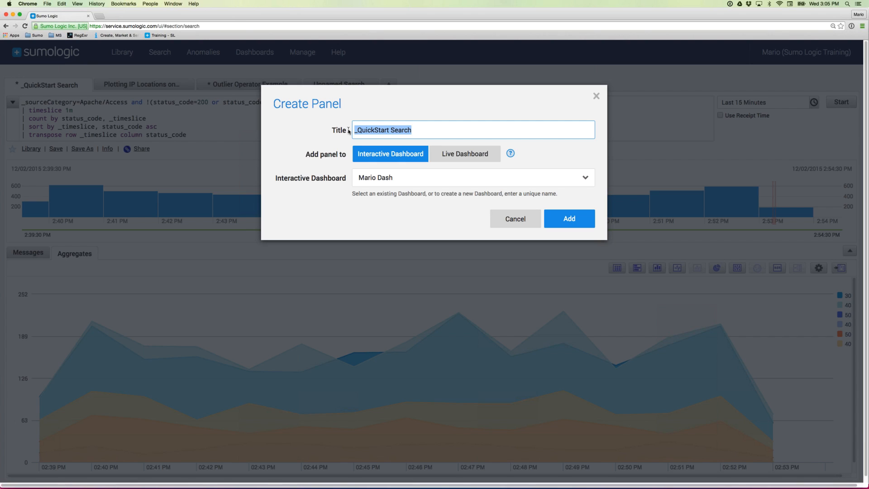
type("Apache Status ")
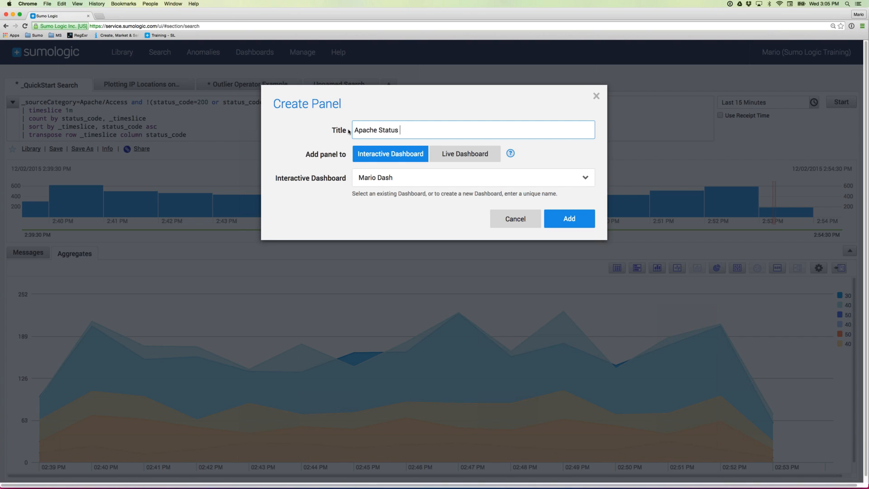
type("Codes")
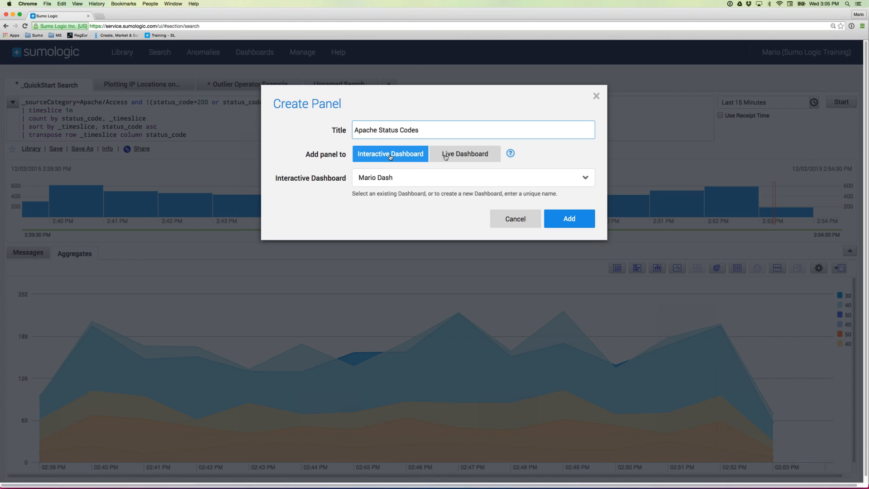
left_click(459, 154)
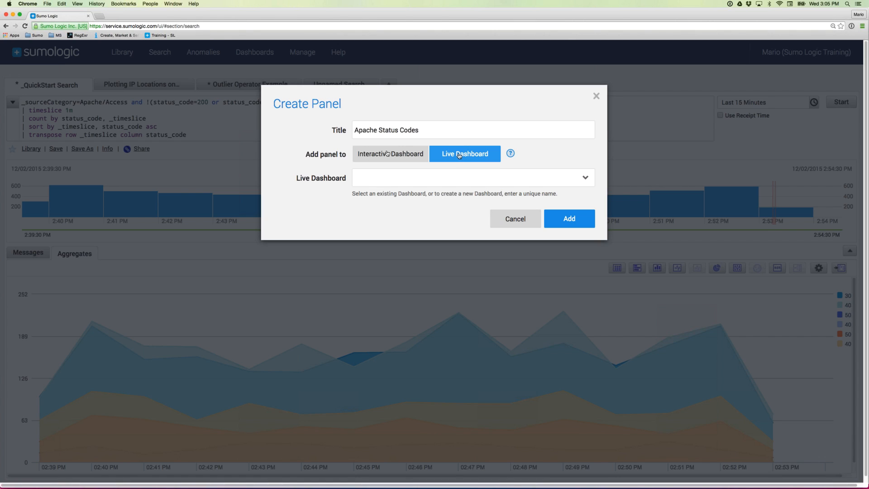
left_click(388, 154)
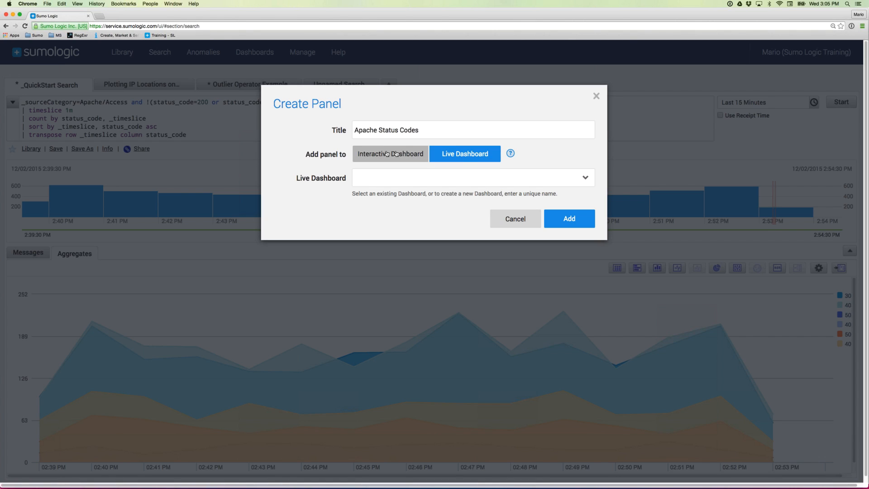
left_click(451, 154)
left_click(413, 155)
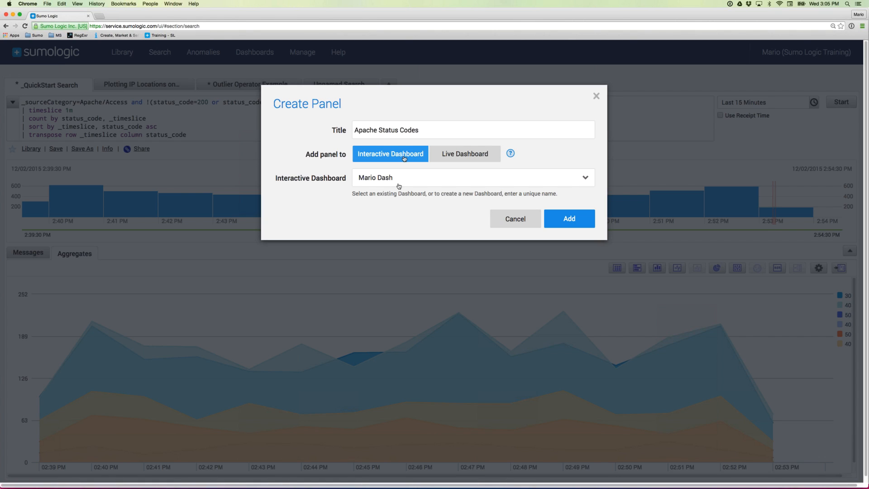
left_click(424, 181)
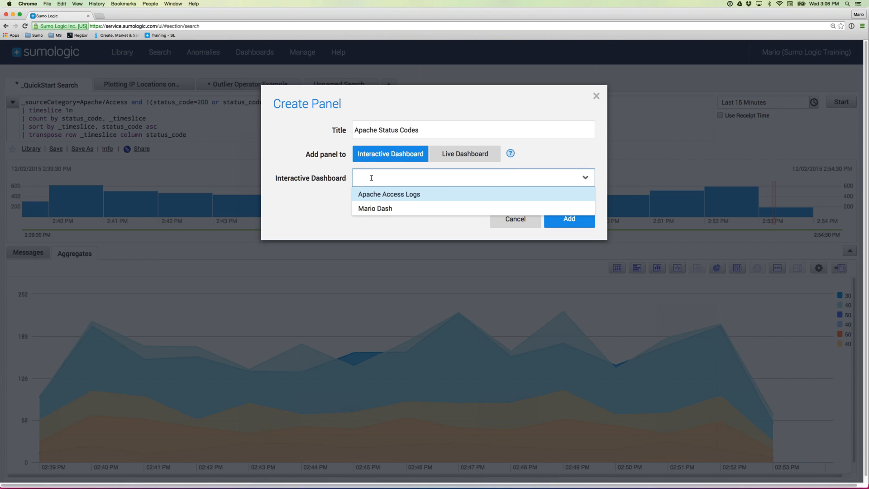
type("My")
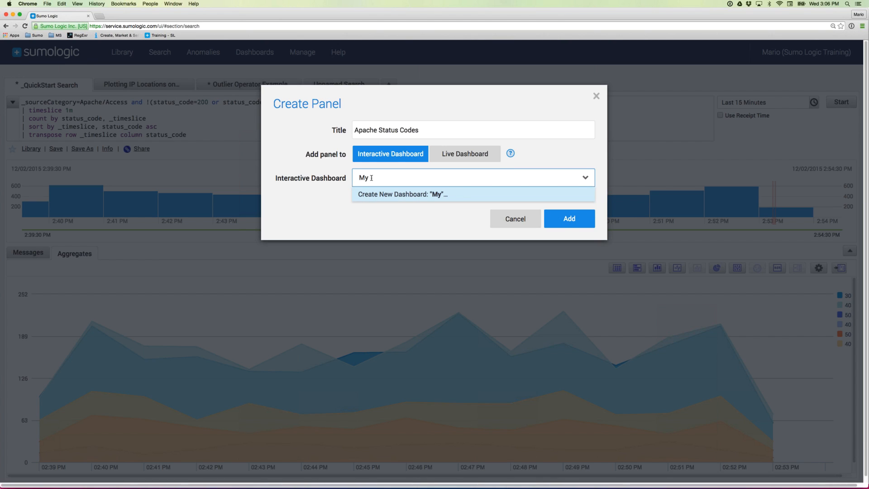
type(" Dashboard")
key("BackSpace")
key("BackSpace")
key("BackSpace")
key("BackSpace")
key("BackSpace")
key("BackSpace")
key("BackSpace")
key("BackSpace")
key("BackSpace")
key("BackSpace")
key("BackSpace")
key("BackSpace")
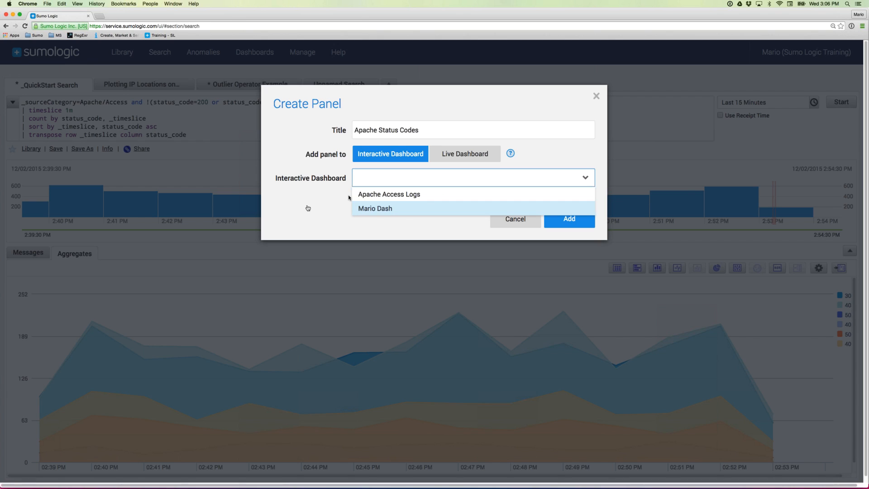
left_click(380, 194)
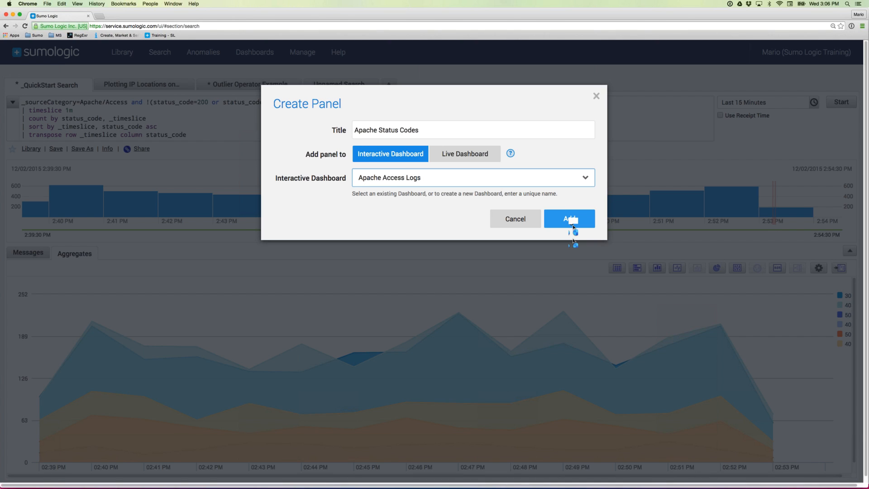
left_click(570, 219)
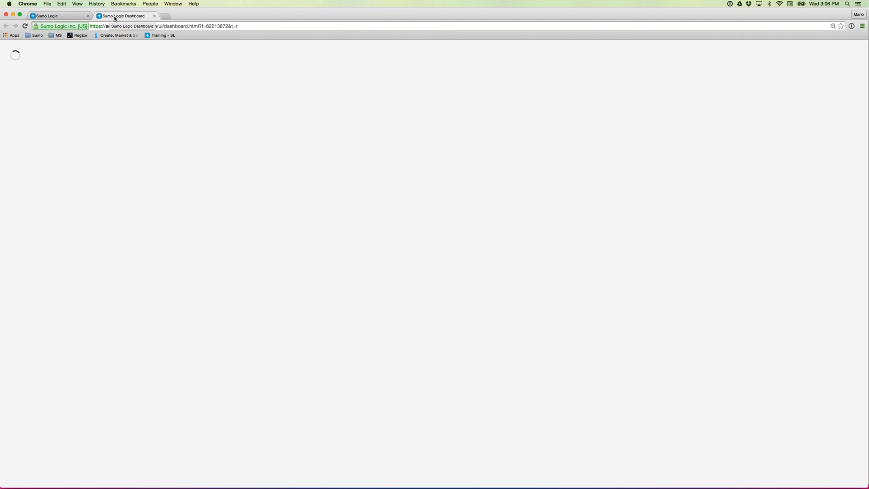
- Switch from the search page to the Apache Access Logs dashboard tab
left_click(60, 17)
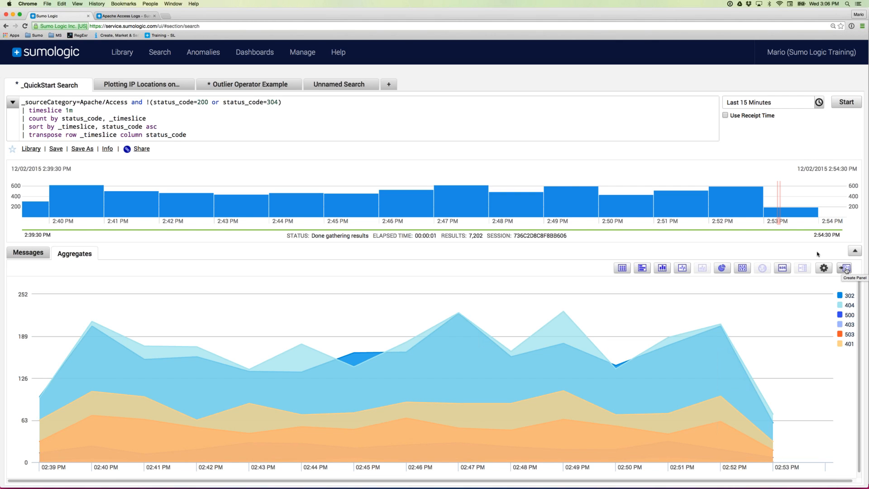
left_click(124, 17)
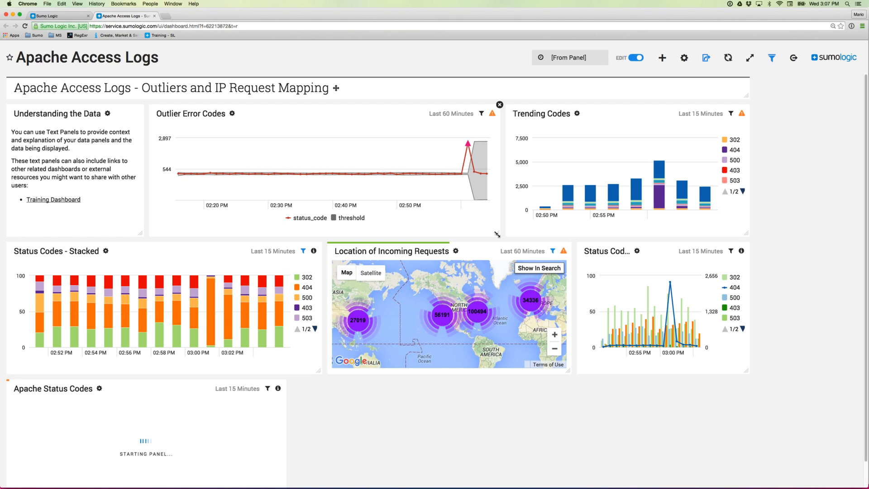
- Narrow Outlier Error Codes, move Trending Codes into the gap, and fit Apache Status Codes beside the map
left_click_drag(497, 234, 329, 236)
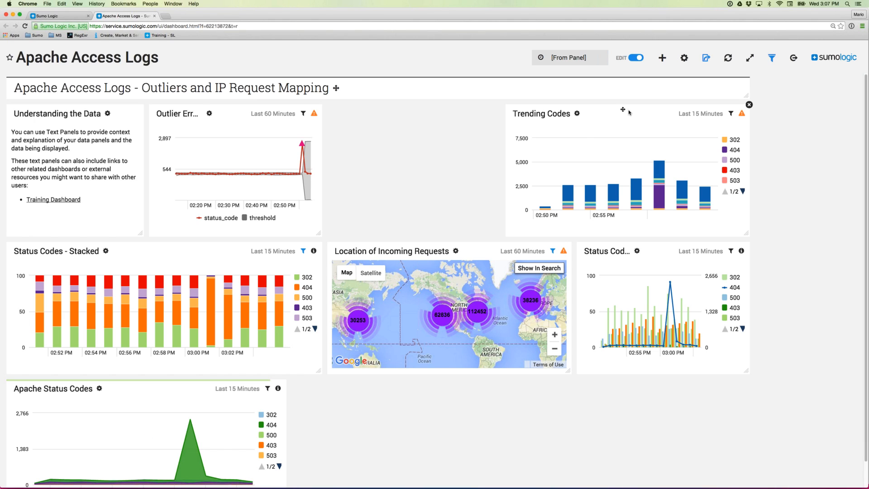
left_click_drag(585, 140, 498, 138)
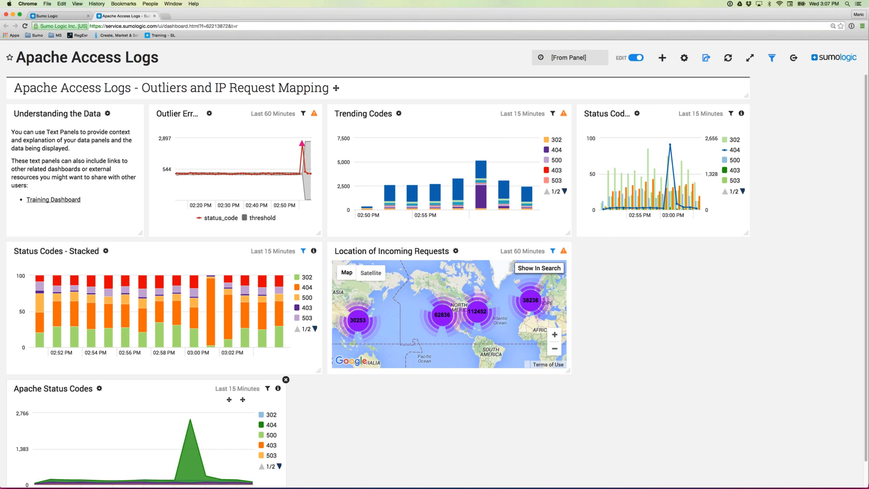
left_click_drag(243, 400, 801, 263)
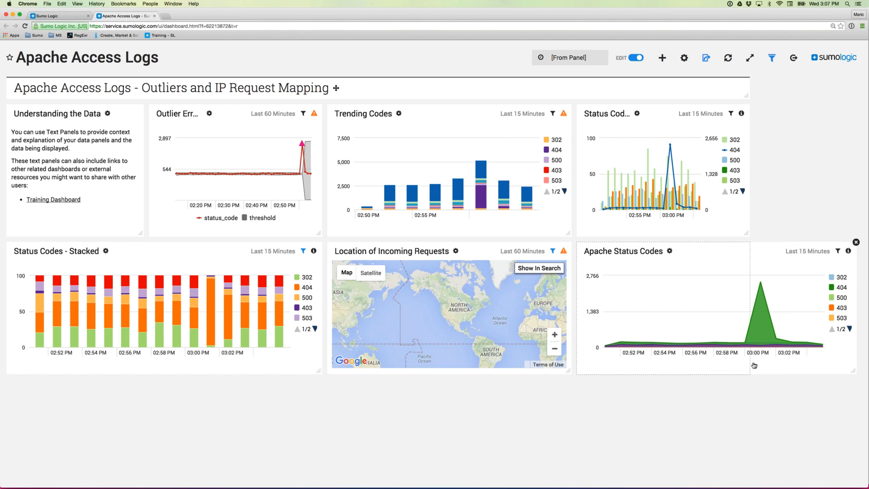
left_click_drag(853, 372, 746, 371)
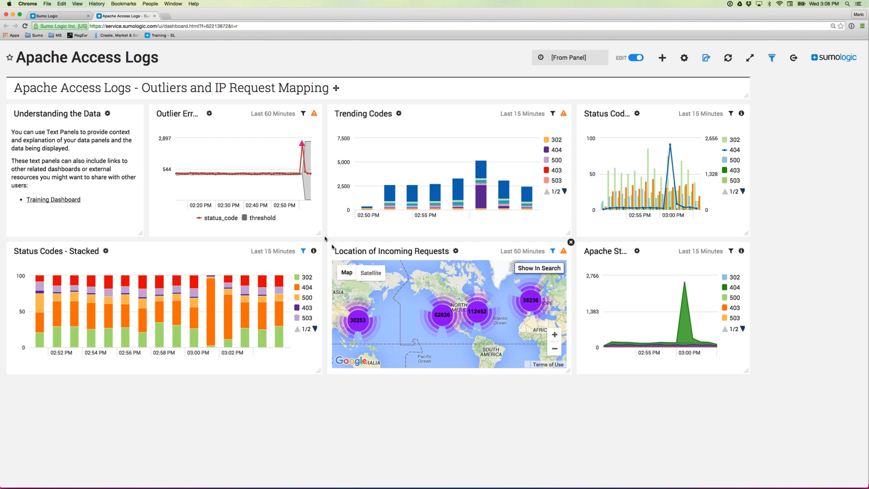
left_click(662, 58)
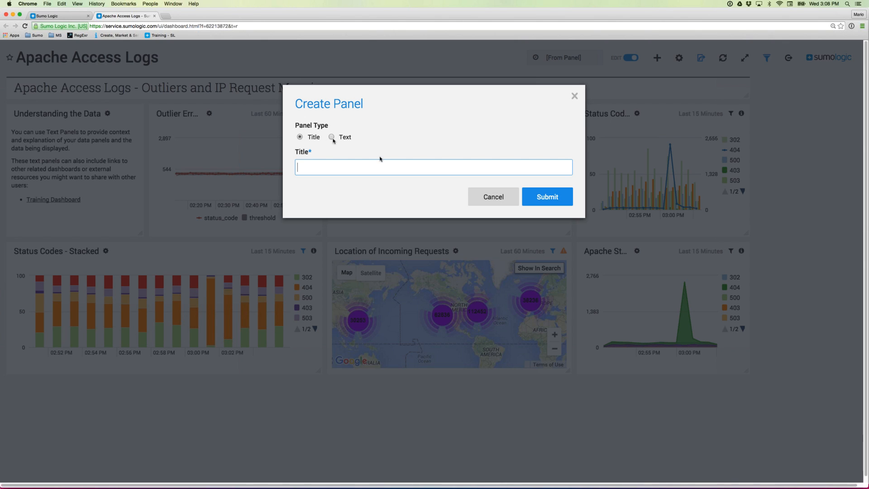
left_click(494, 199)
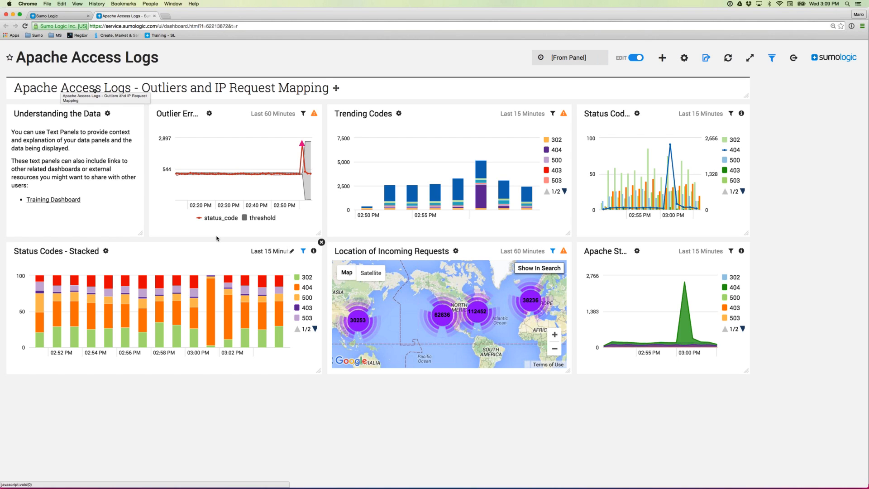
left_click(662, 59)
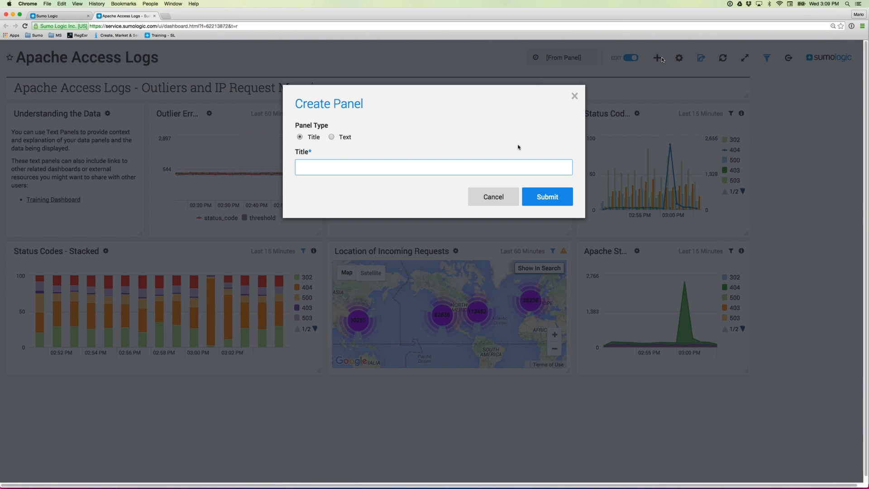
left_click(497, 198)
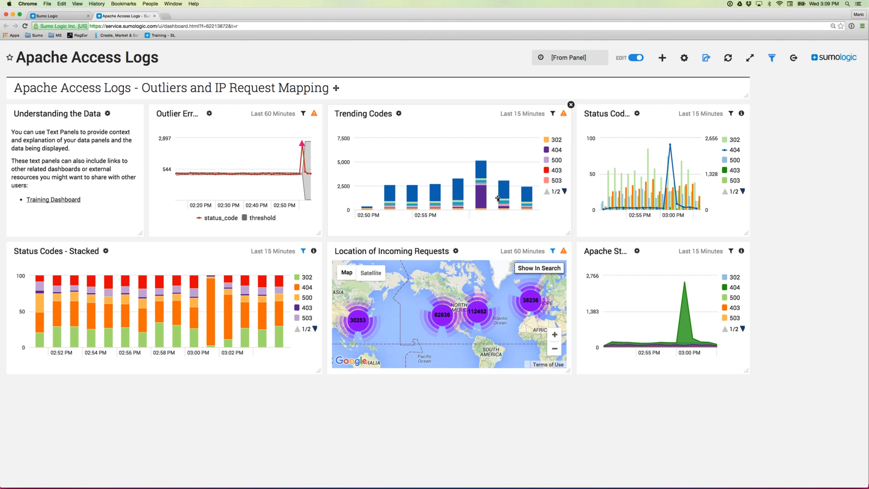
- Toggle the Apache Access Logs dashboard theme from the gear menu until it ends dark
left_click(676, 60)
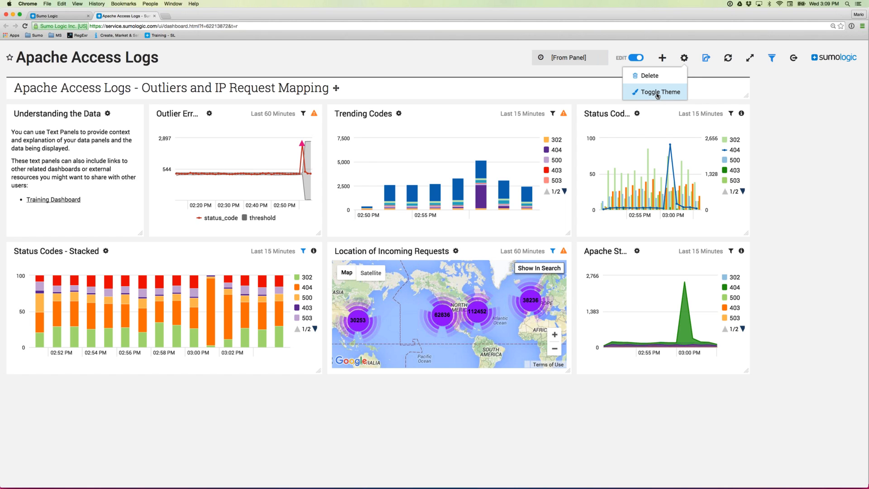
left_click(658, 94)
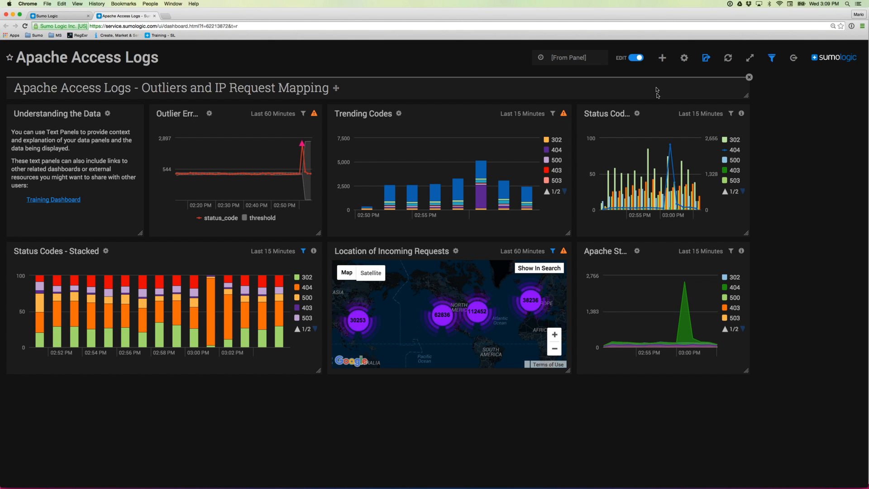
left_click(684, 57)
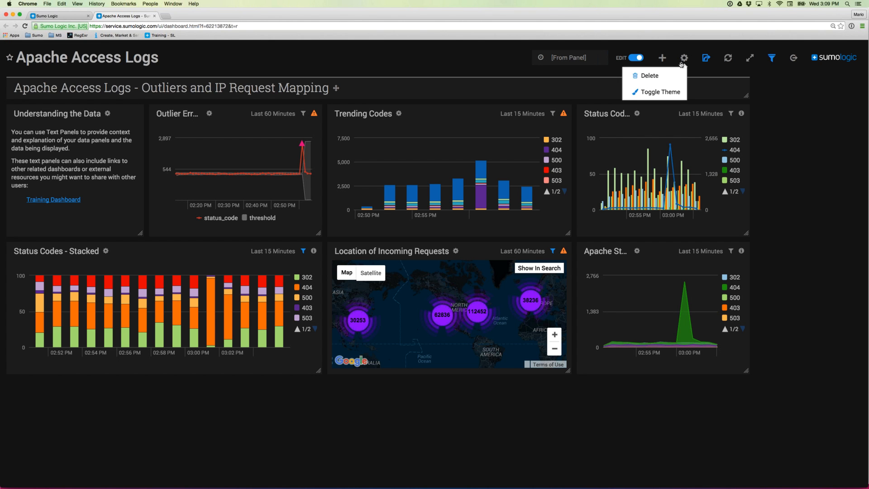
left_click(664, 92)
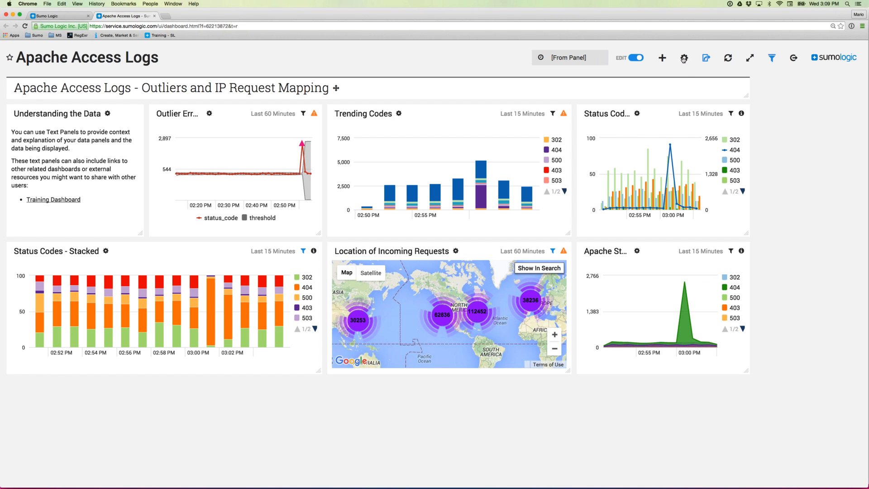
left_click(684, 59)
left_click(667, 93)
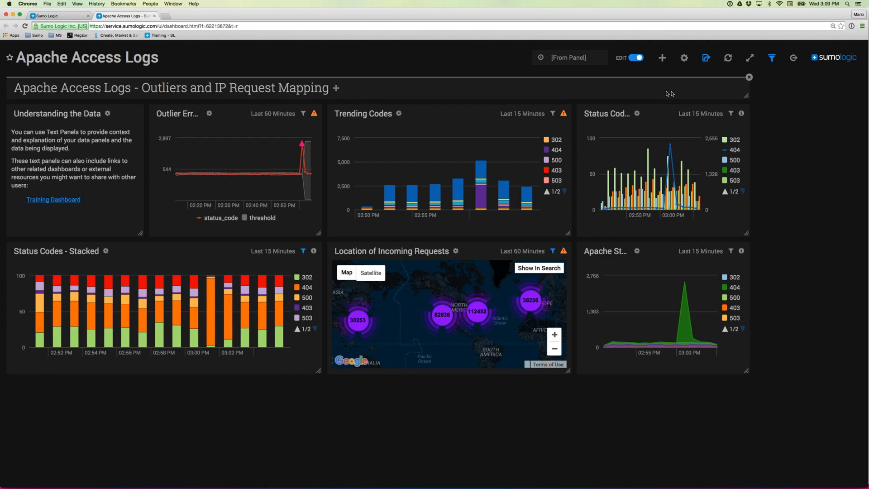
left_click(705, 60)
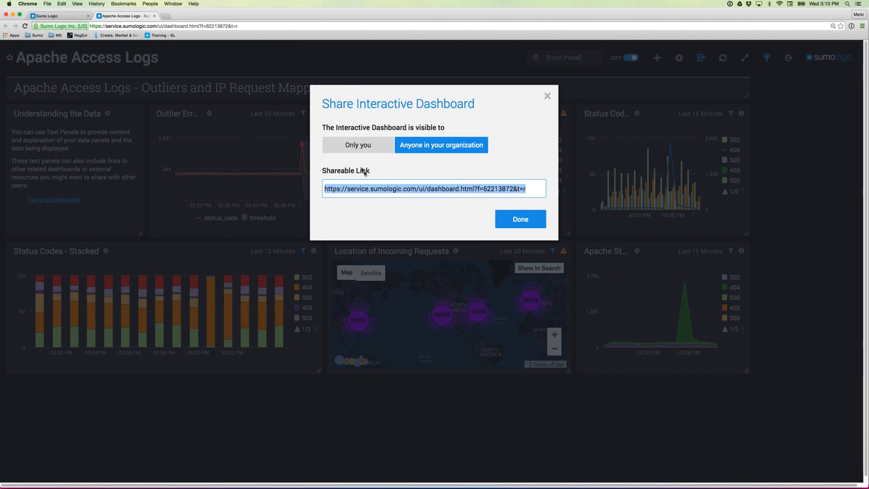
left_click(370, 146)
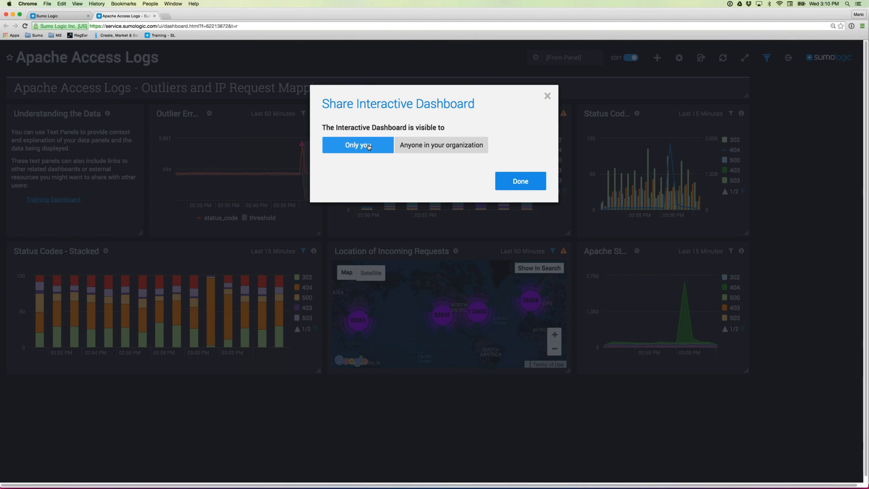
left_click(433, 148)
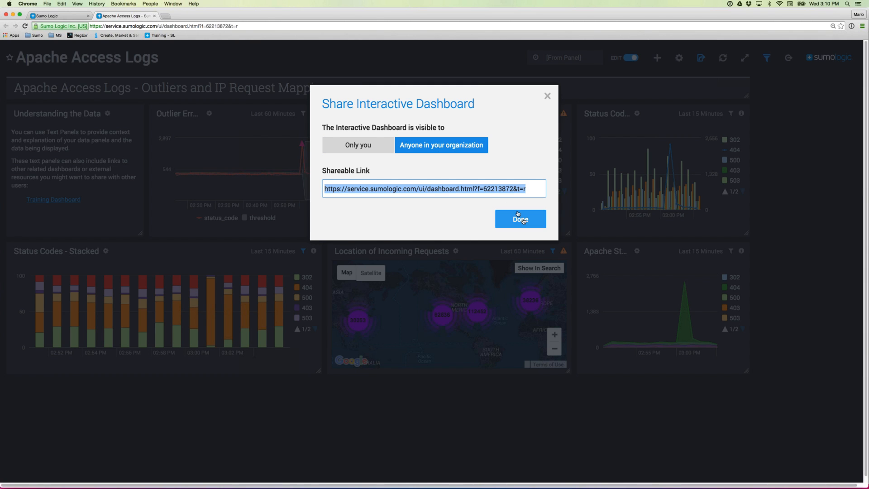
left_click(518, 215)
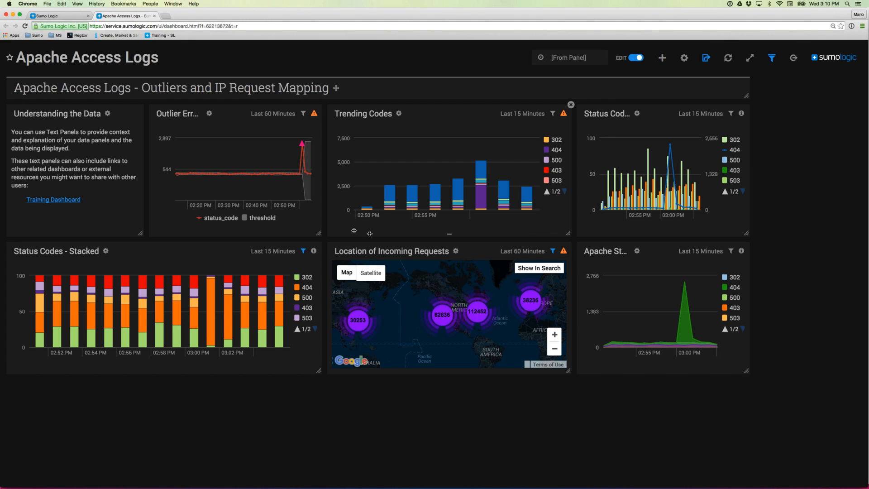
- Open the Library from the search page and look through its Recent, Favorites and Personal views
left_click(55, 16)
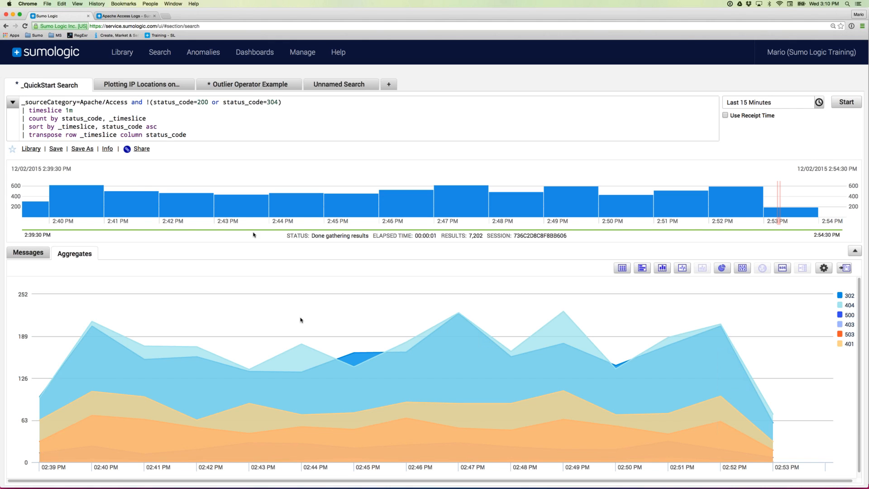
left_click(127, 57)
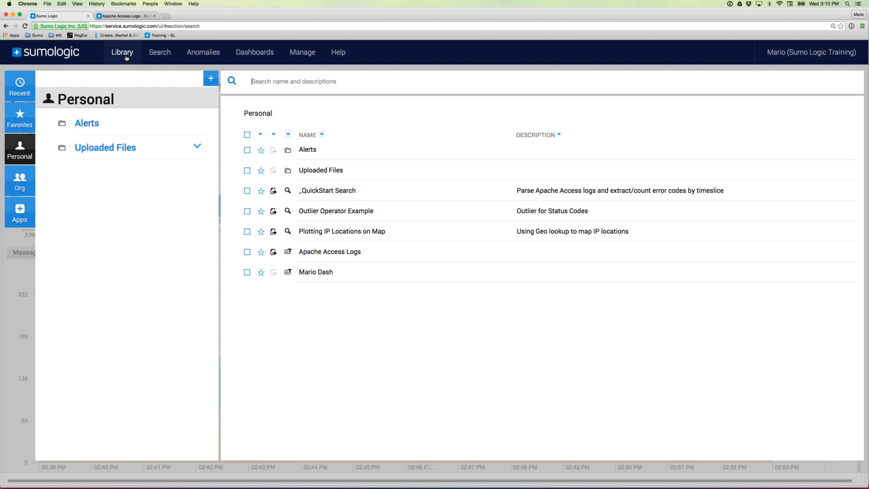
left_click(19, 91)
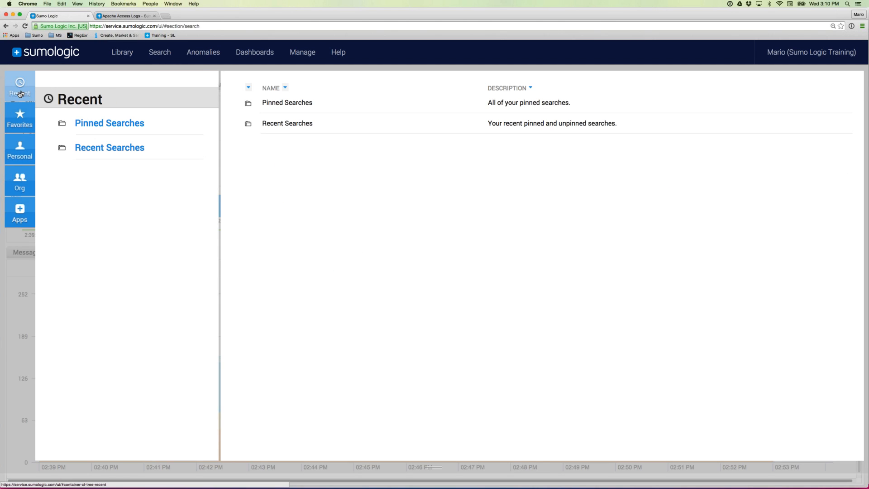
left_click(20, 120)
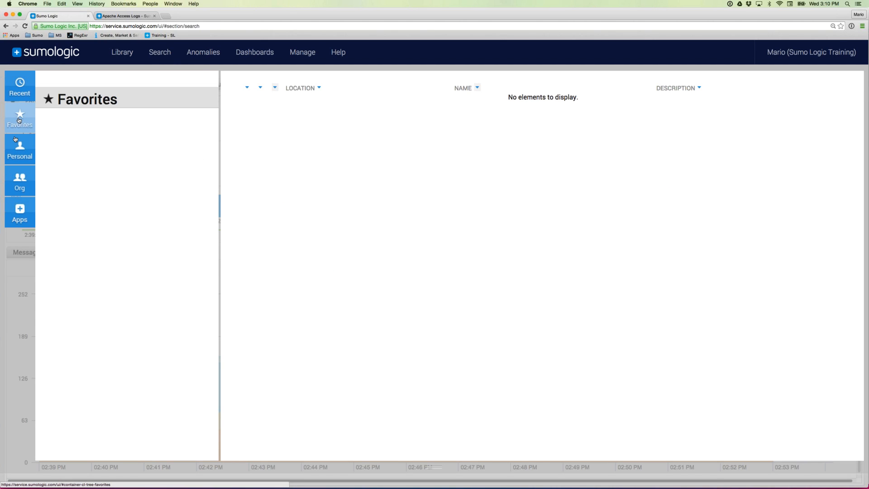
left_click(23, 156)
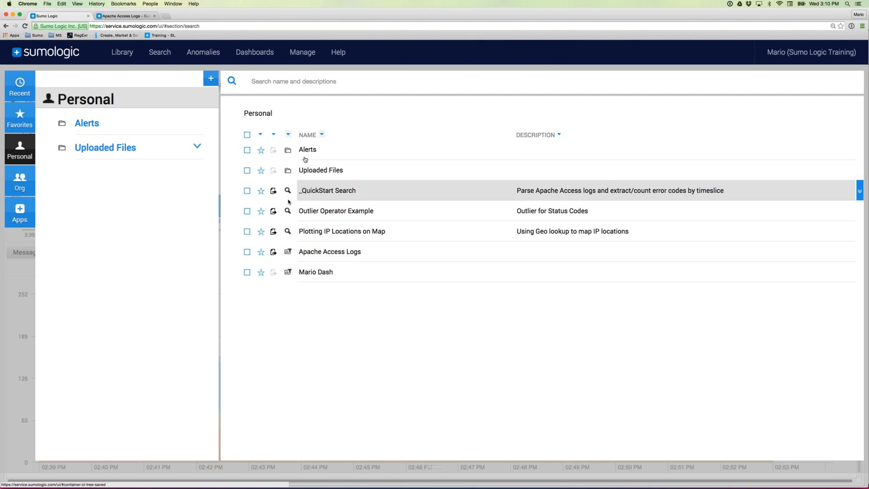
- Browse the Org user folders to the one holding the Apache Access Logs dashboard
left_click(24, 186)
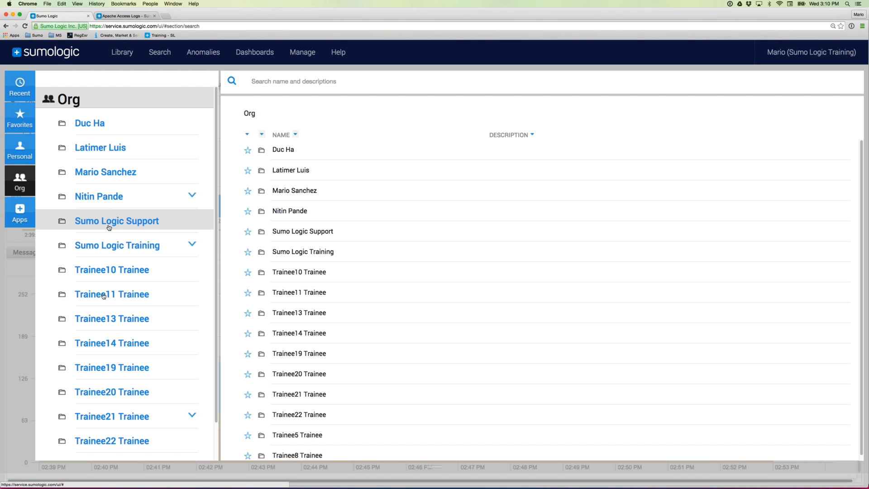
left_click(113, 152)
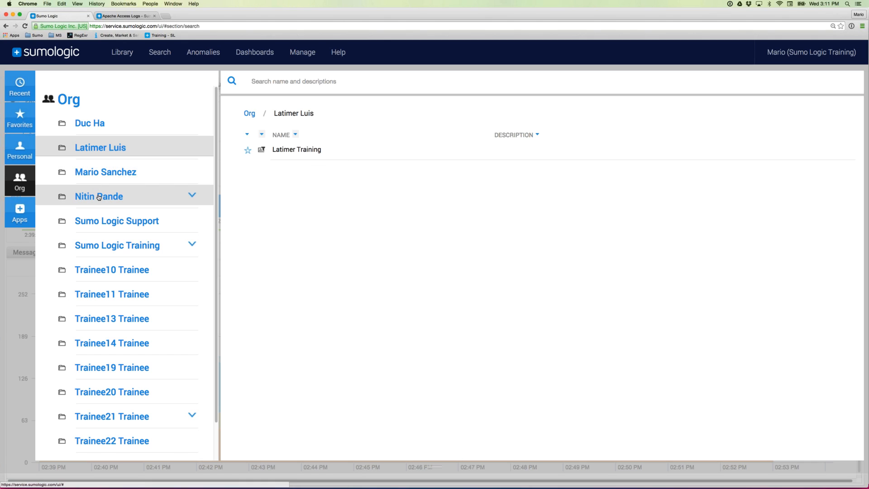
left_click(158, 202)
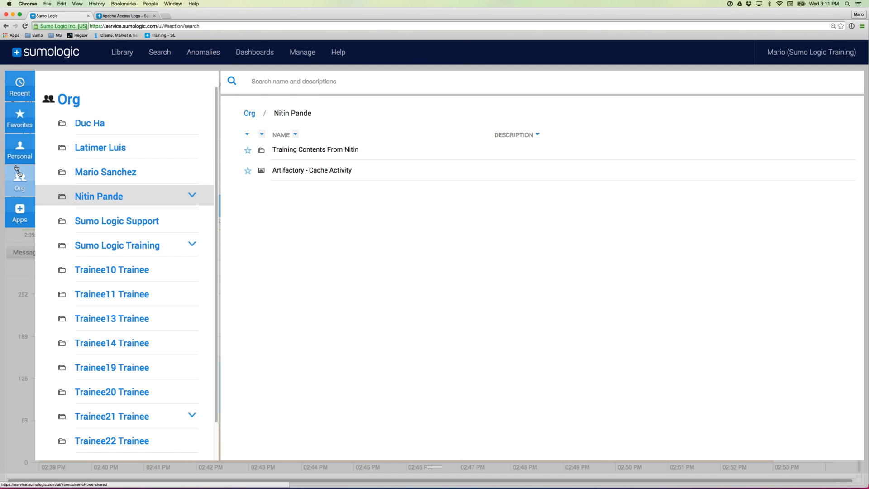
left_click(120, 176)
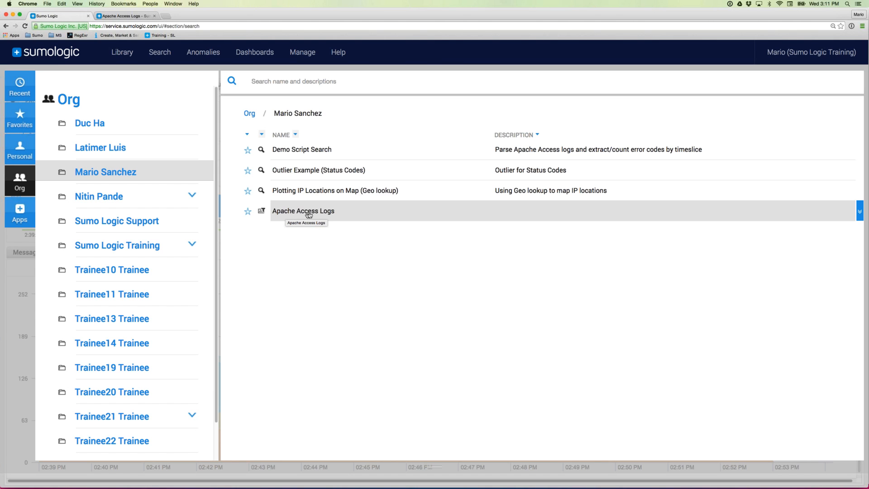
left_click(128, 16)
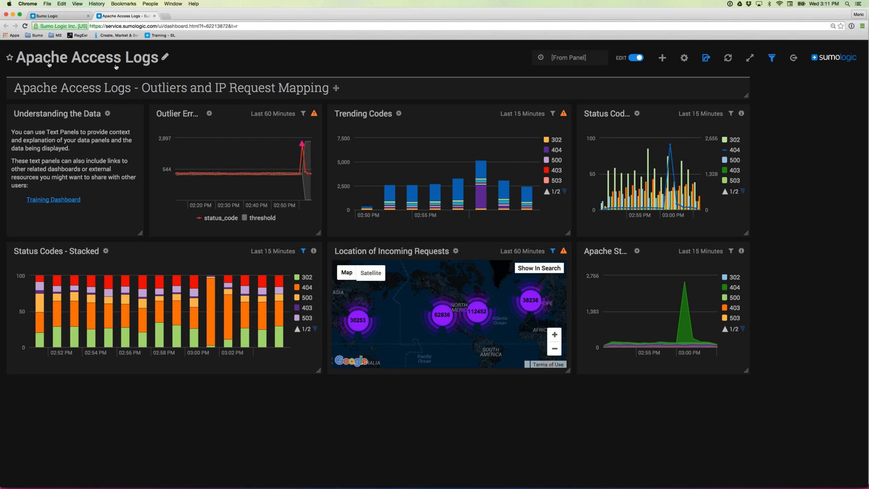
left_click(63, 18)
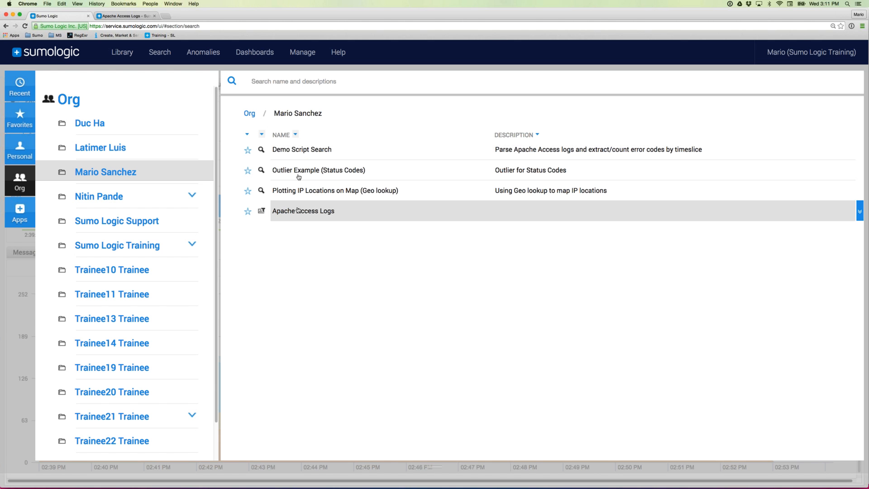
mouse_move(288, 144)
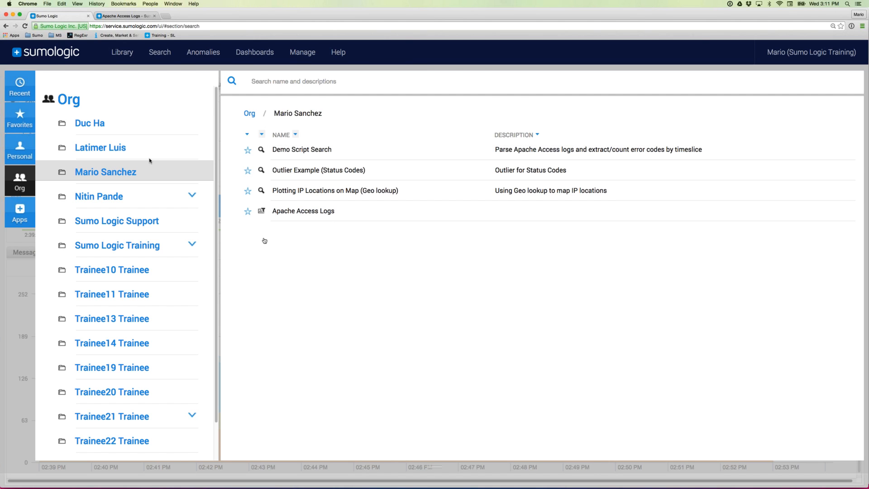
left_click(122, 53)
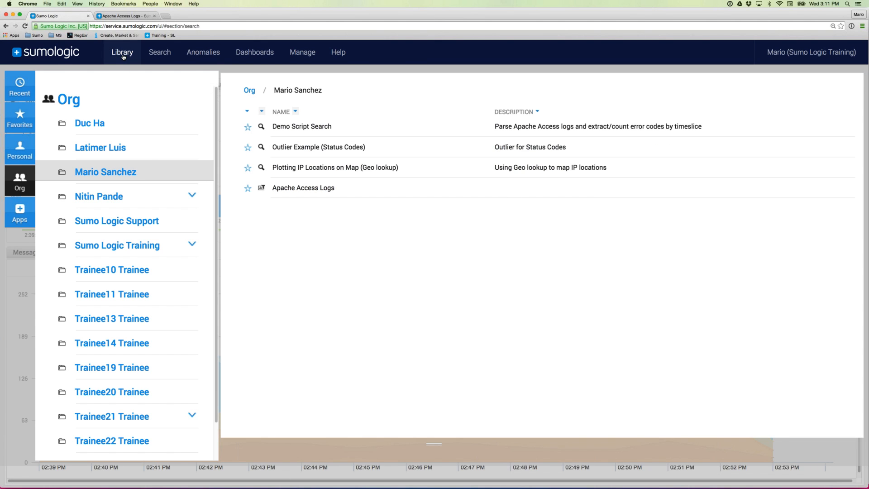
- Close the Library, return to the Apache Access Logs dashboard, and refresh all its panels
left_click(122, 53)
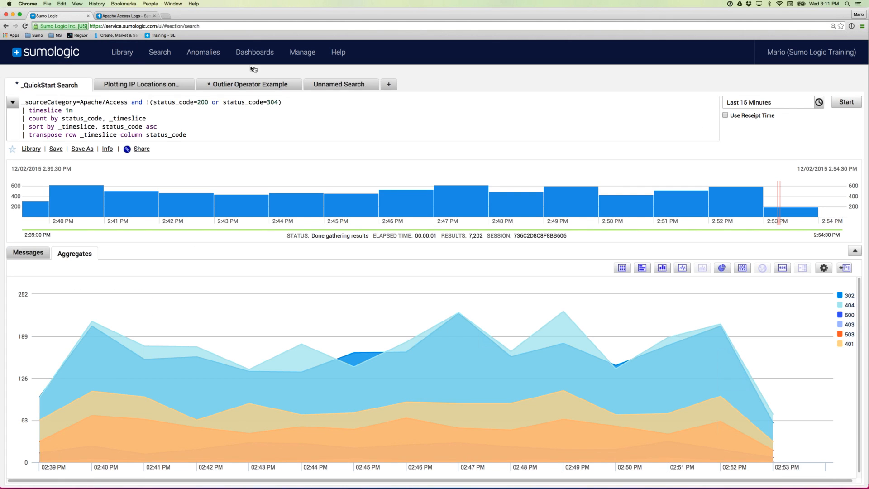
left_click(130, 16)
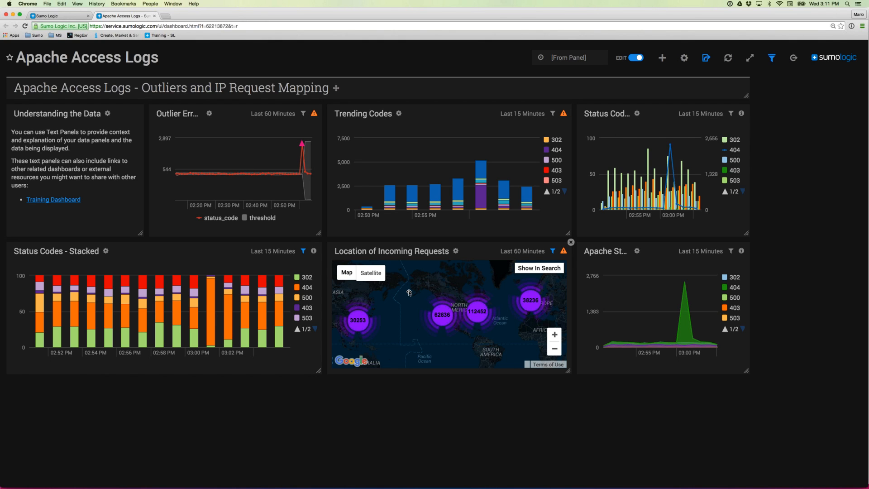
left_click(729, 61)
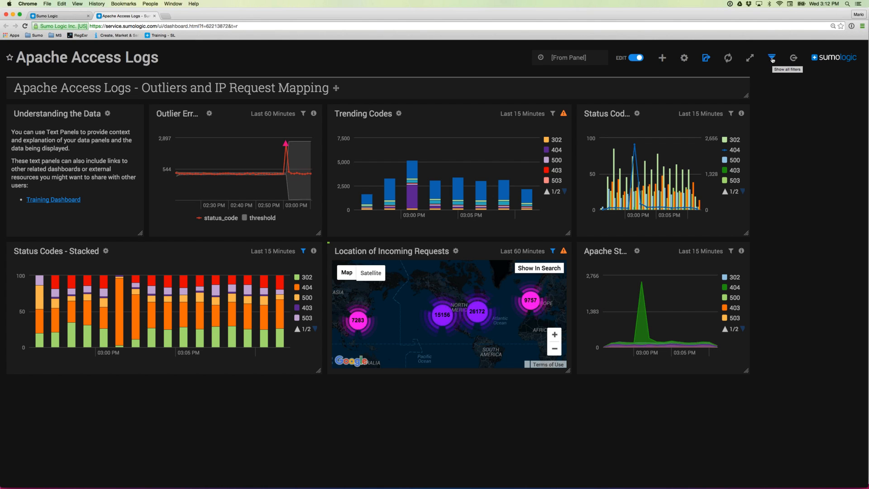
- Add the user field from the Other section as a dashboard filter beside client_ip and status_code
left_click(772, 58)
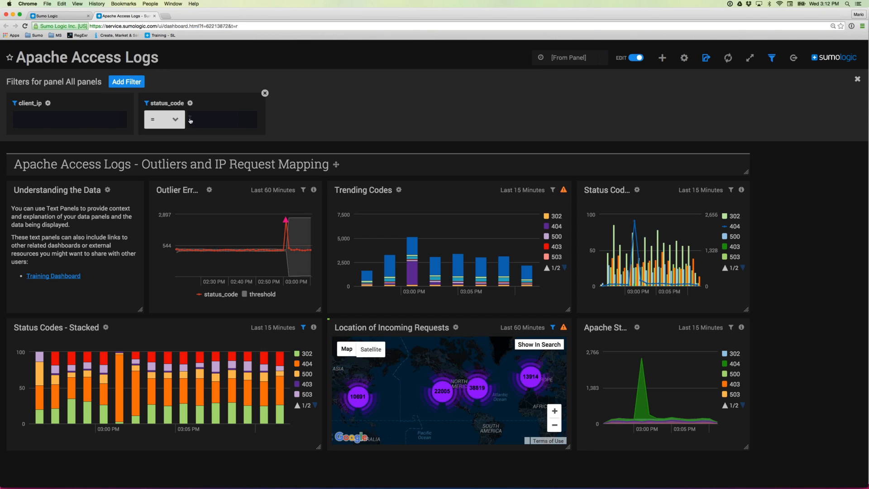
left_click(132, 83)
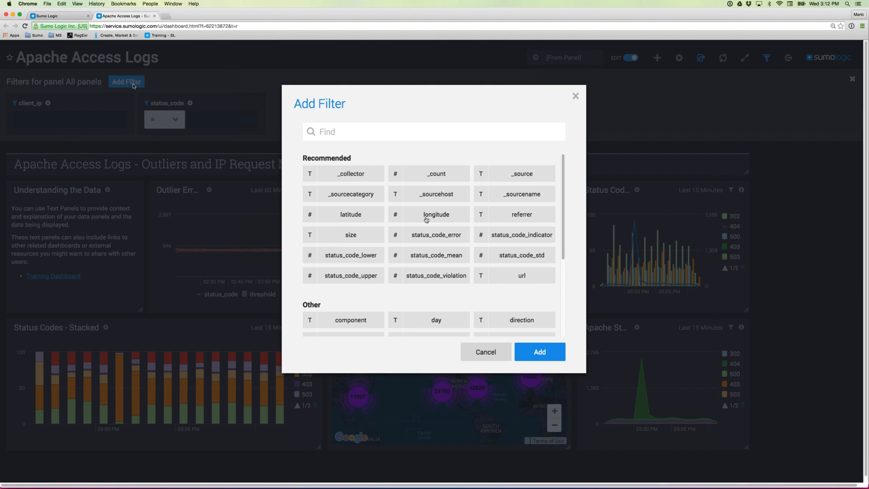
scroll(426, 220, "down", 5)
scroll(425, 220, "up", 5)
scroll(402, 238, "down", 5)
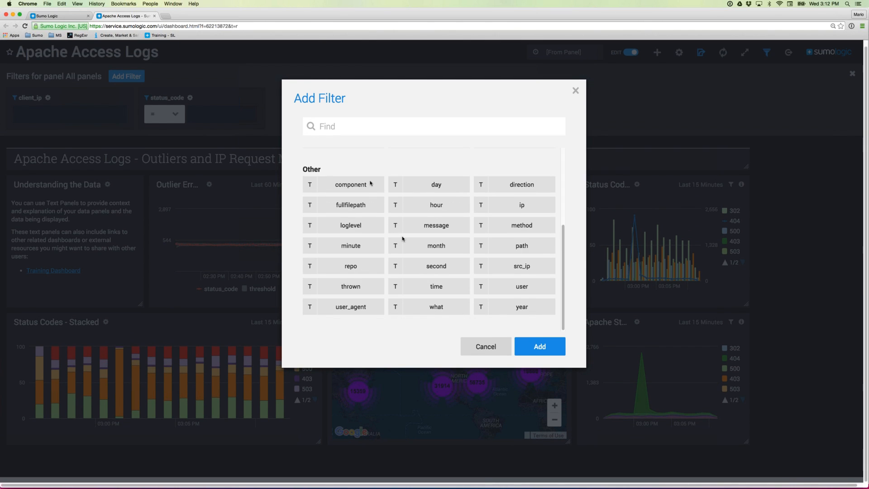
scroll(402, 238, "up", 2)
scroll(402, 238, "up", 1)
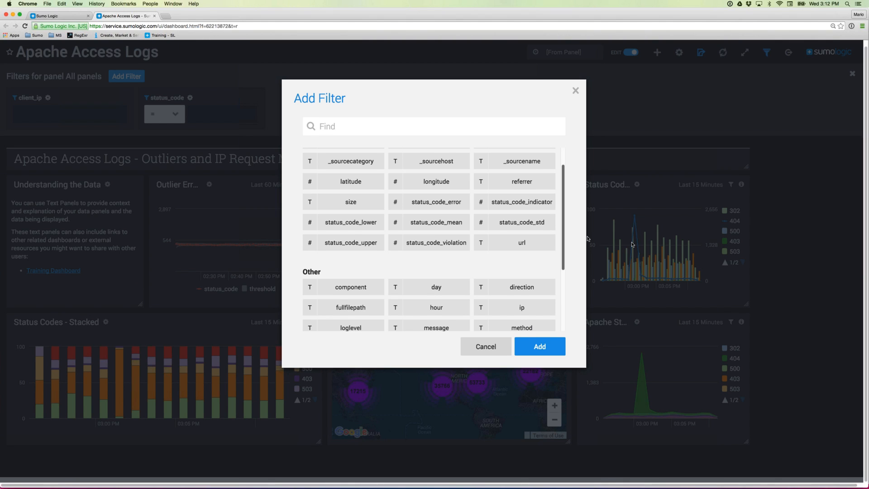
scroll(632, 245, "up", 1)
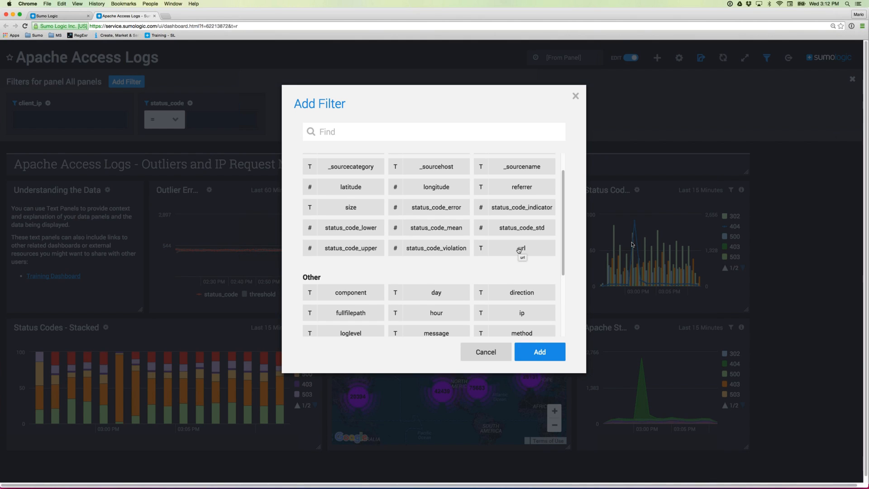
scroll(513, 274, "down", 5)
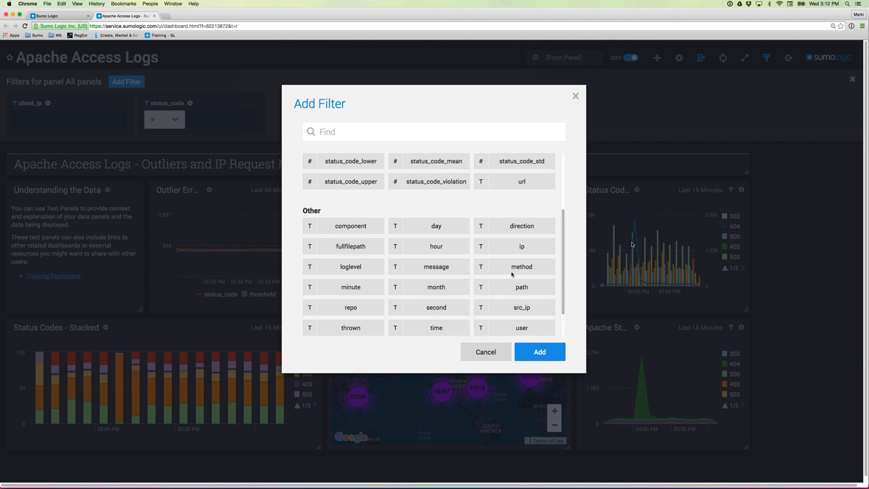
left_click(517, 313)
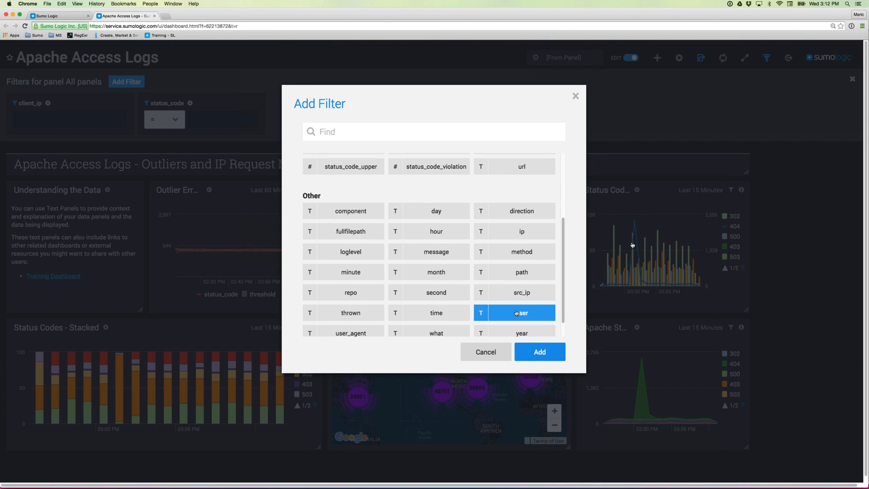
left_click(542, 350)
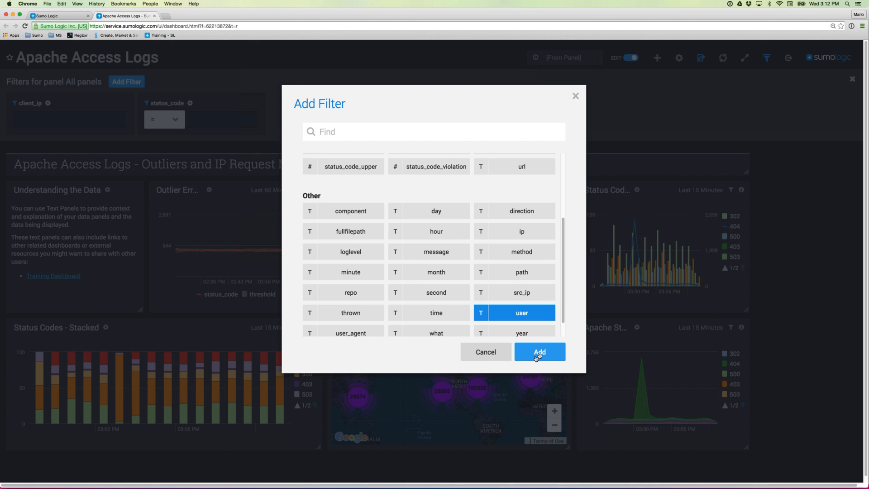
left_click(553, 359)
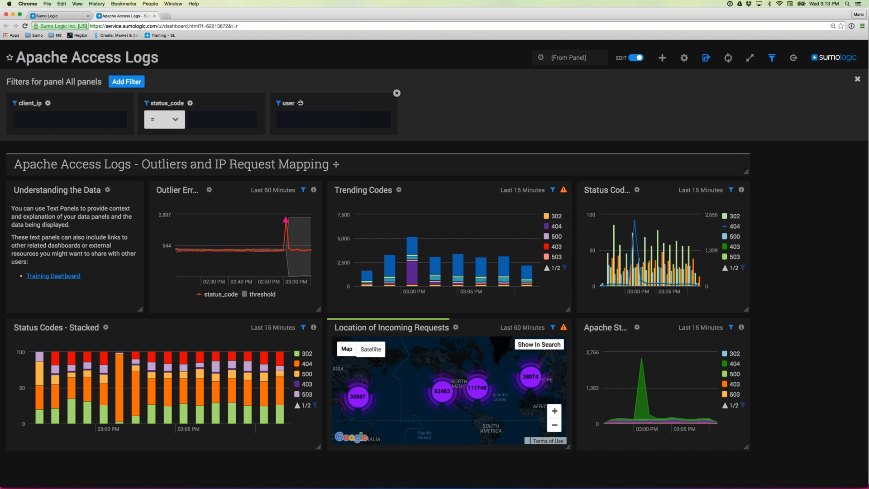
- Rename the new user filter's label to 'Email ID'
left_click(300, 104)
double_click(375, 139)
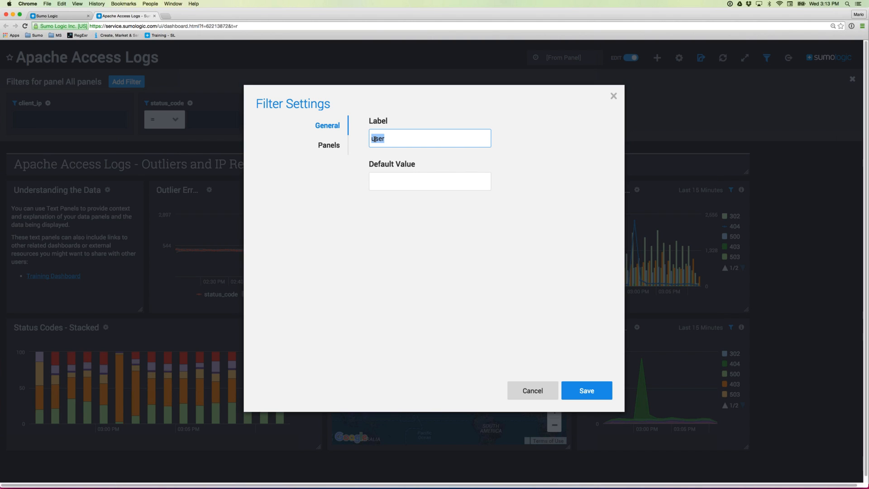
type("EmailID")
left_click(386, 138)
left_click(386, 183)
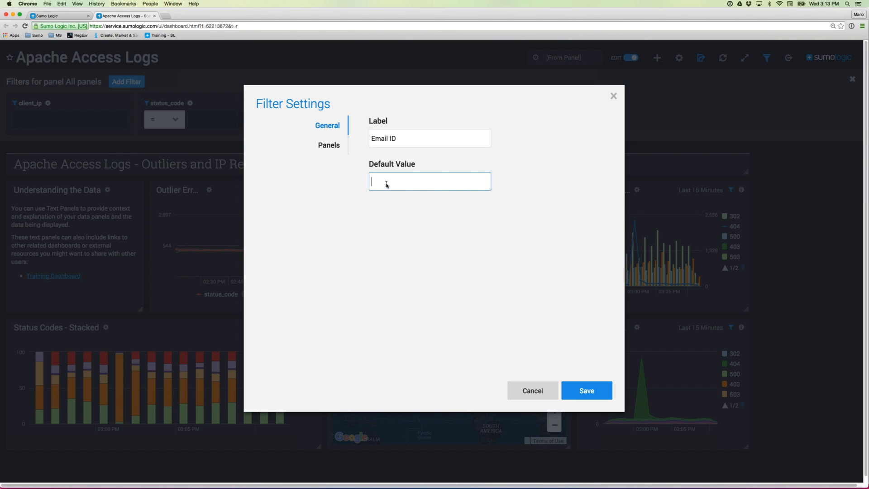
- Link the filter only to the Trending Codes and Status Codes panels, then save it
left_click(327, 145)
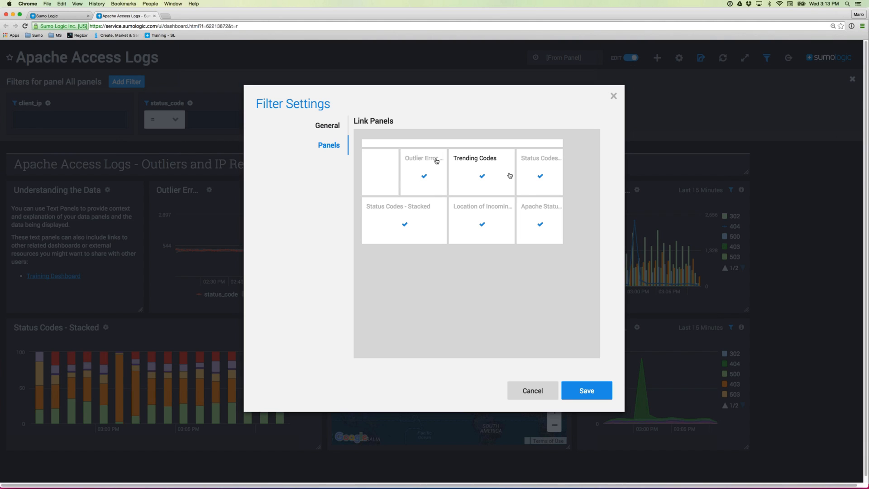
left_click(539, 224)
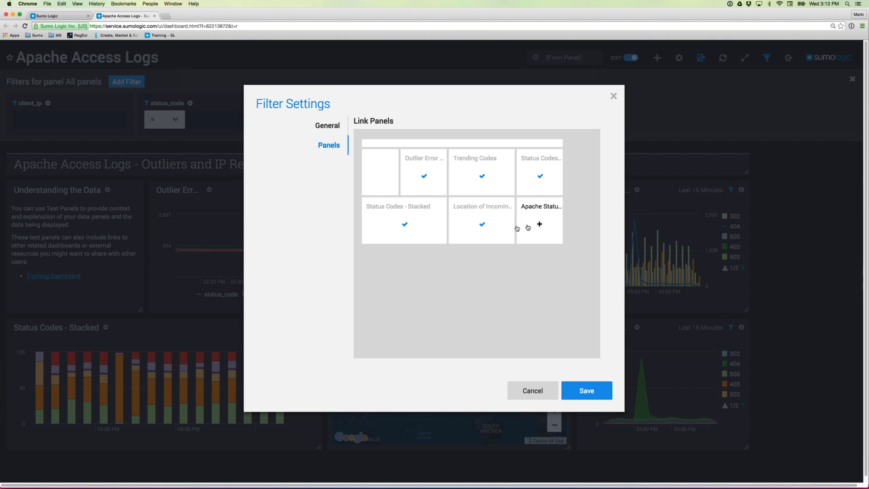
left_click(481, 224)
left_click(404, 225)
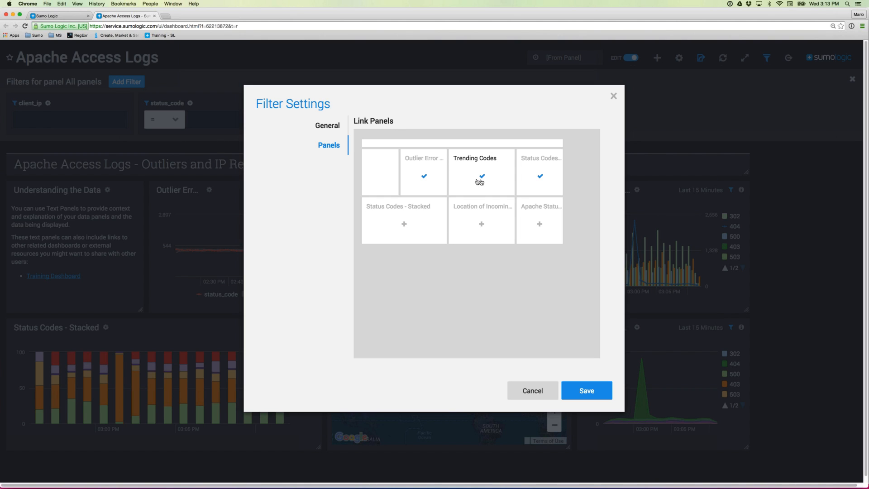
left_click(424, 178)
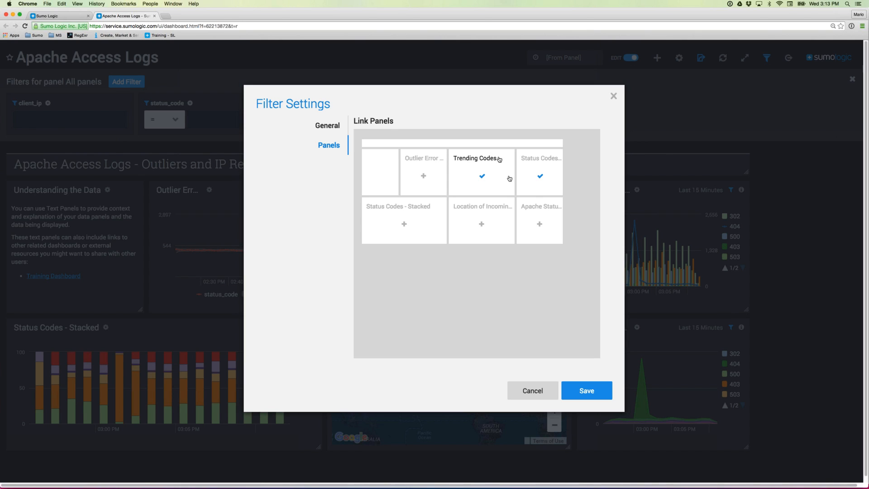
left_click(585, 393)
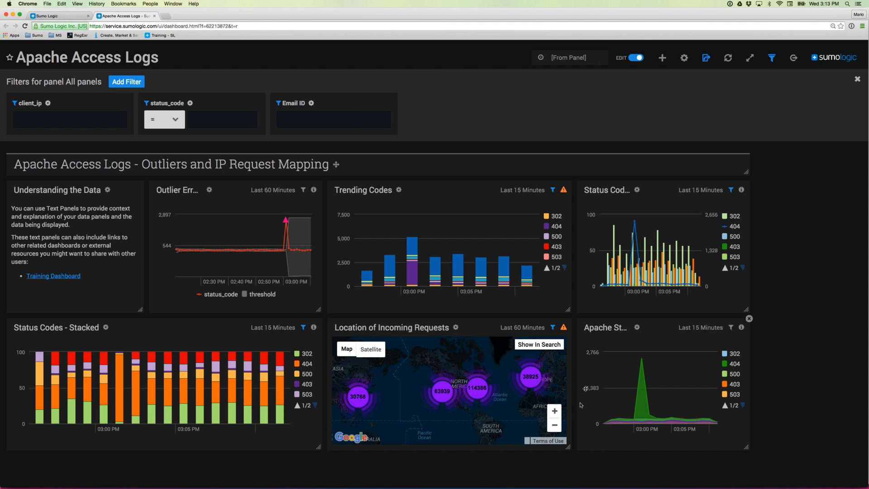
left_click(297, 122)
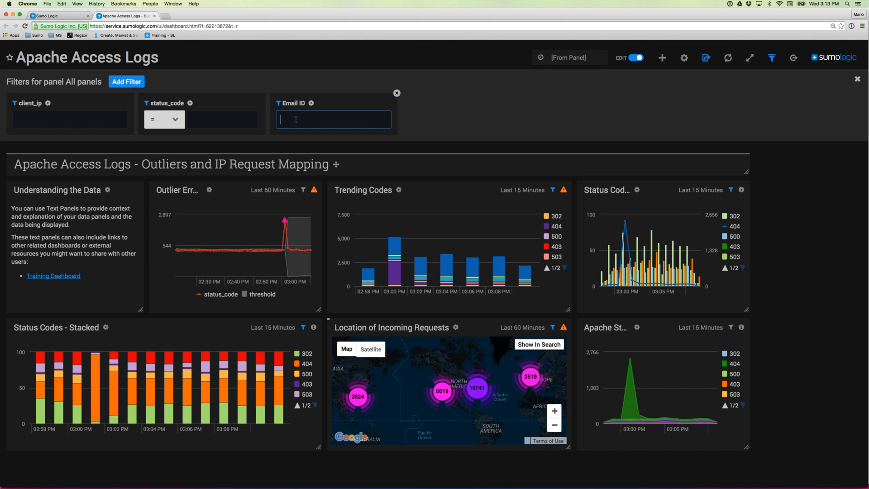
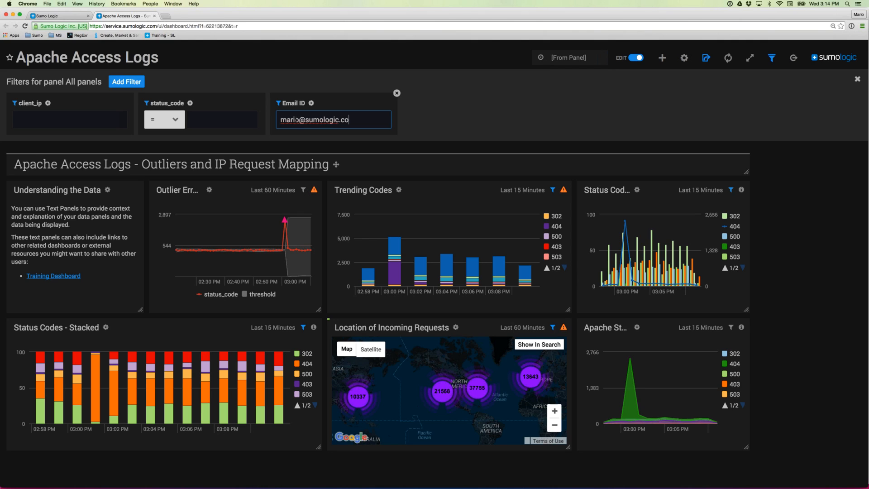
key("Return")
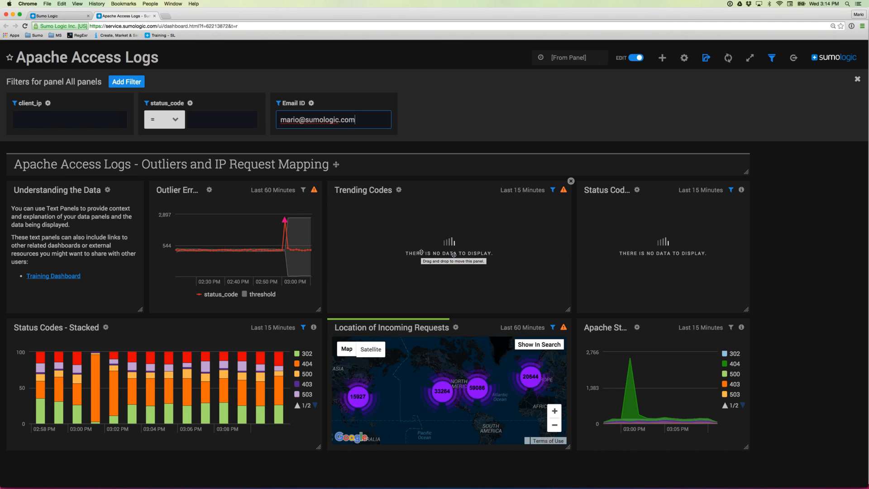
triple_click(333, 120)
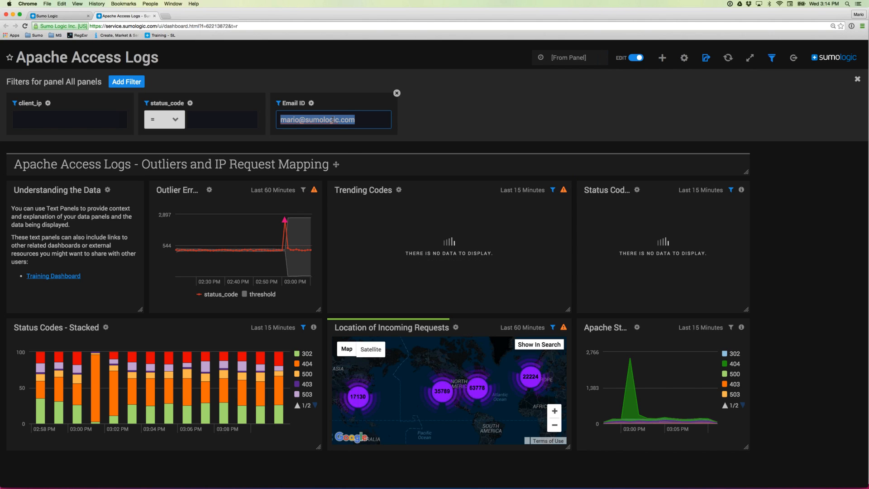
key("BackSpace")
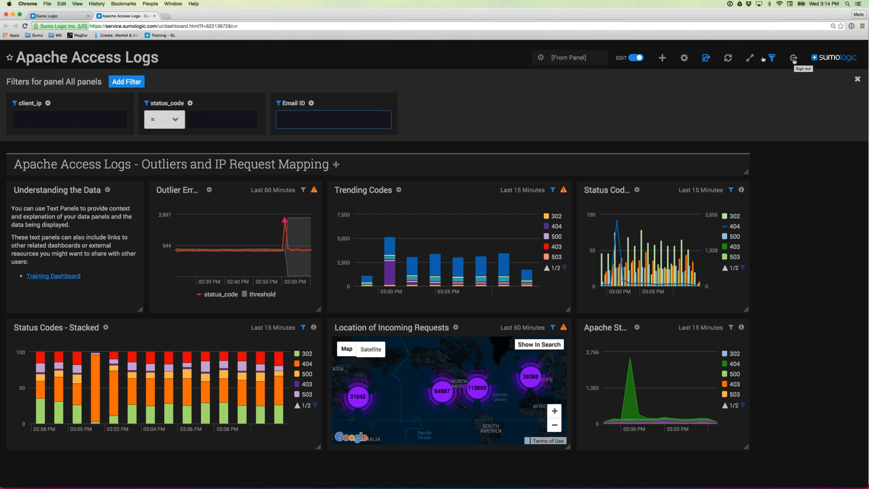
- Exit dashboard editing, then hide and reshow the filter bar
left_click(638, 59)
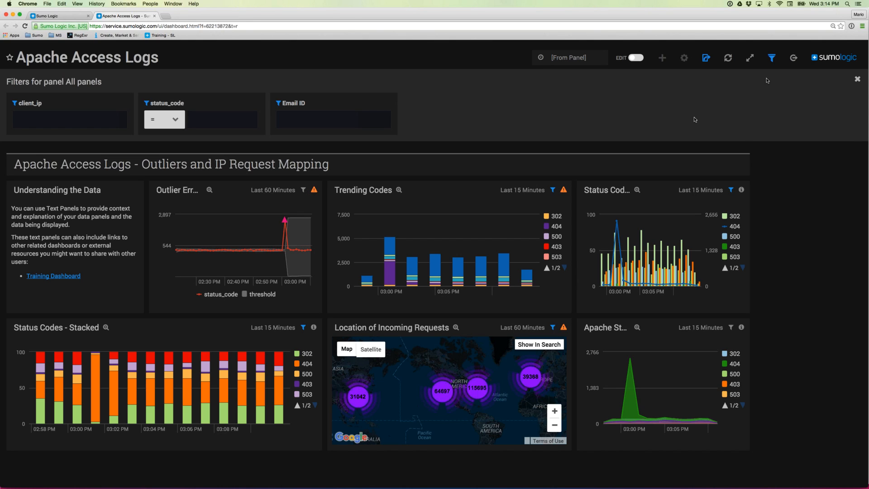
left_click(857, 80)
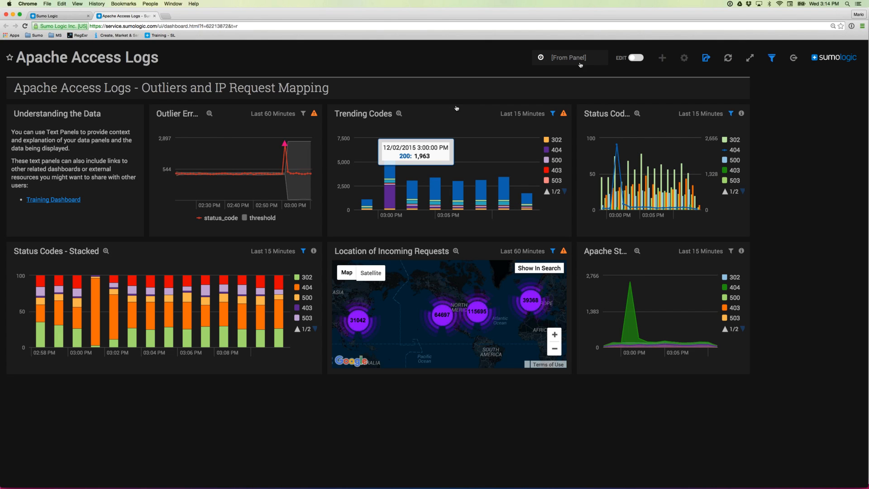
left_click(772, 58)
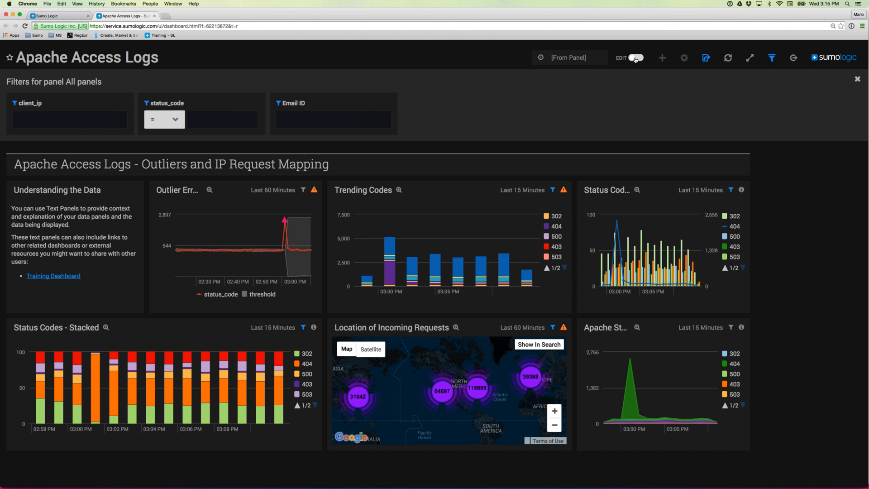
- Re-enter editing, hide the filter bar, and exit edit mode again
left_click(635, 58)
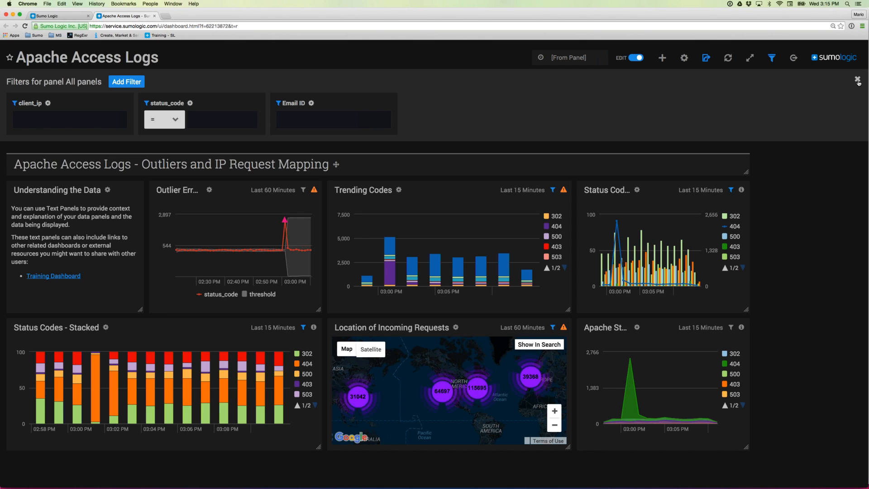
left_click(857, 80)
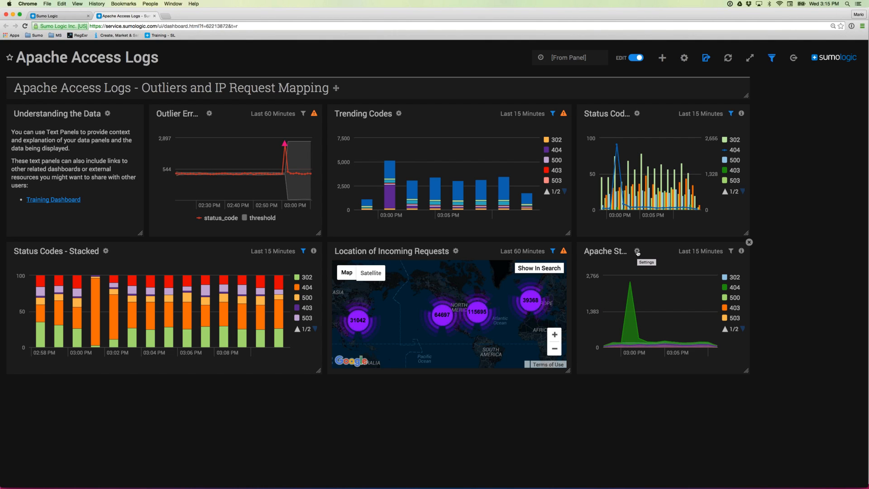
left_click(636, 58)
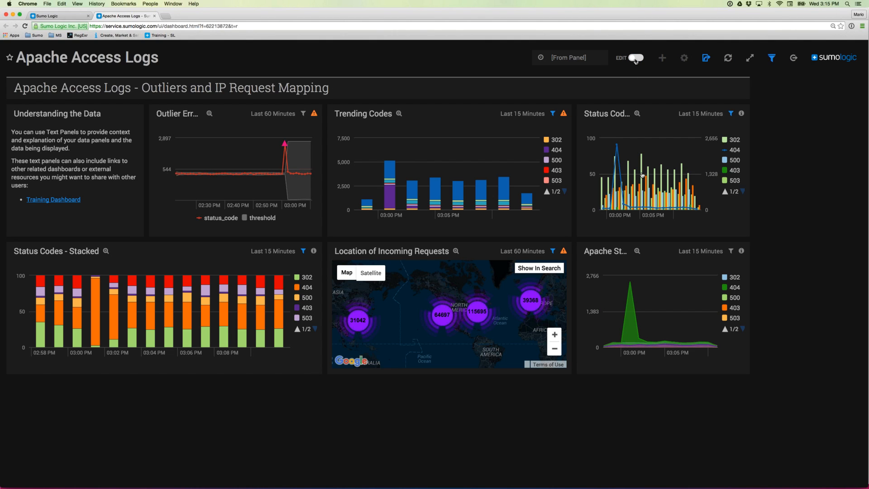
- Enlarge the Apache Status Codes chart briefly, then turn dashboard editing on
left_click(637, 251)
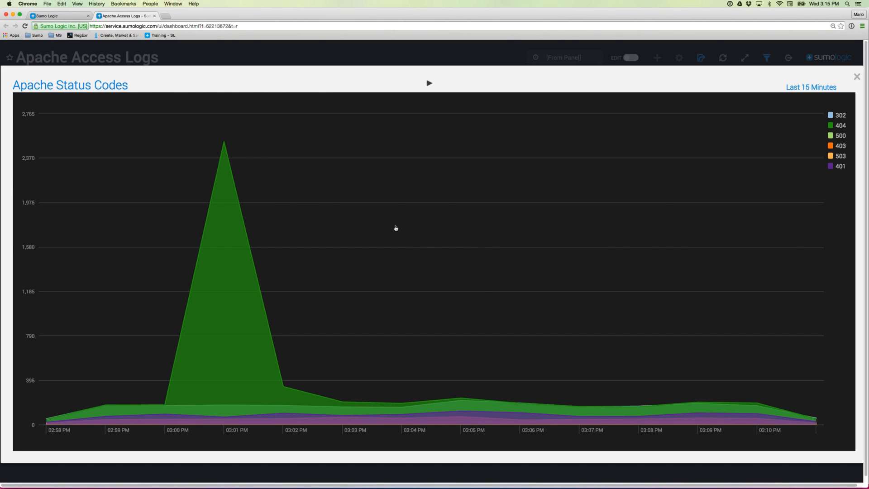
key("Escape")
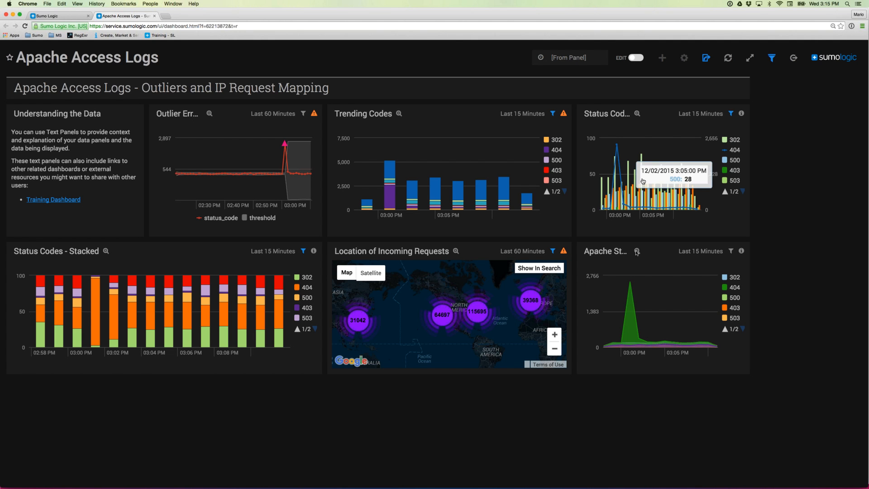
left_click(636, 58)
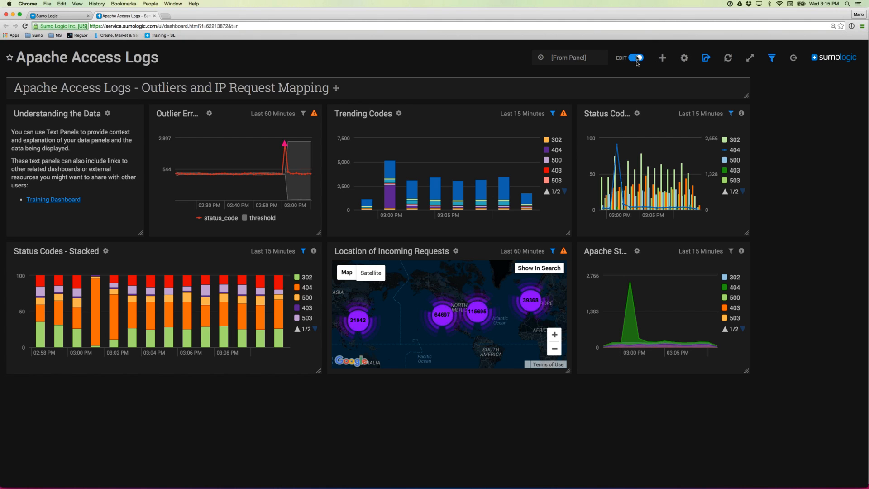
- Preview the panel as Bar, Column and Pie, revert to Area, review General, then cancel
left_click(637, 251)
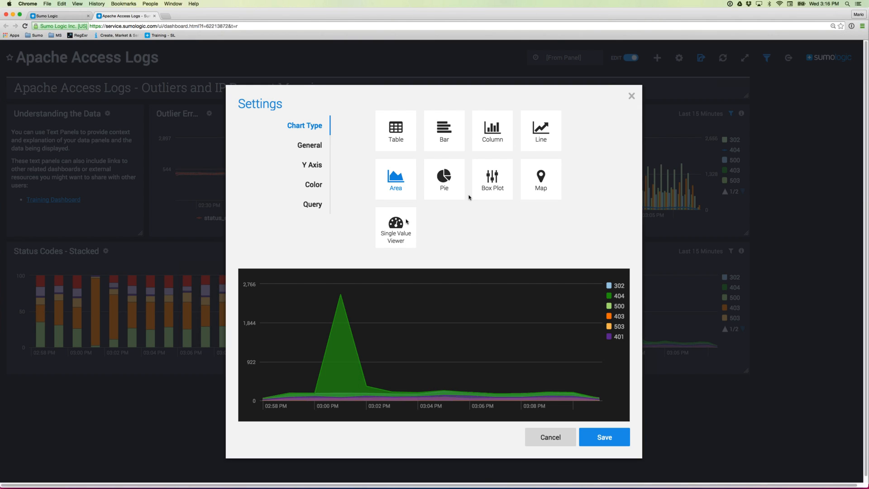
left_click(445, 139)
left_click(494, 135)
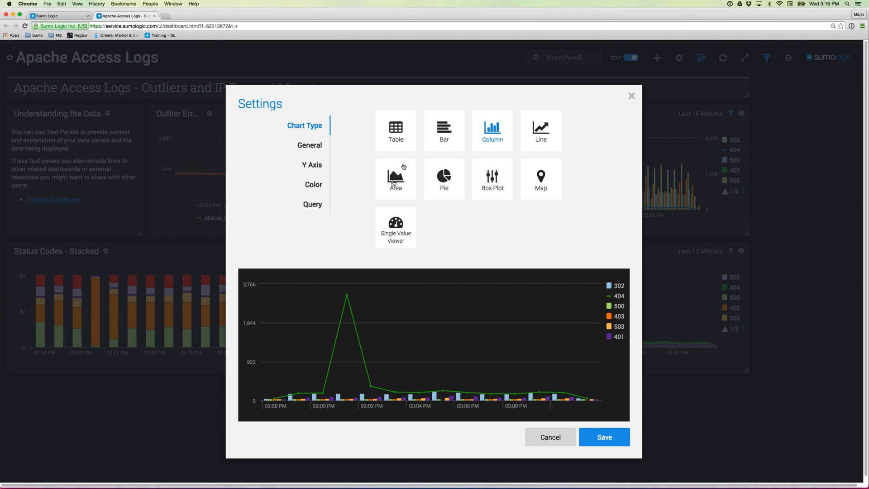
left_click(444, 181)
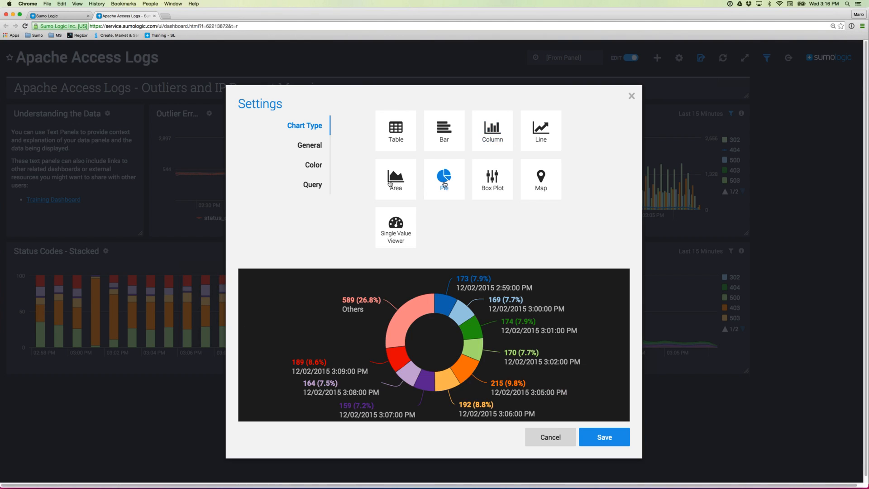
left_click(390, 182)
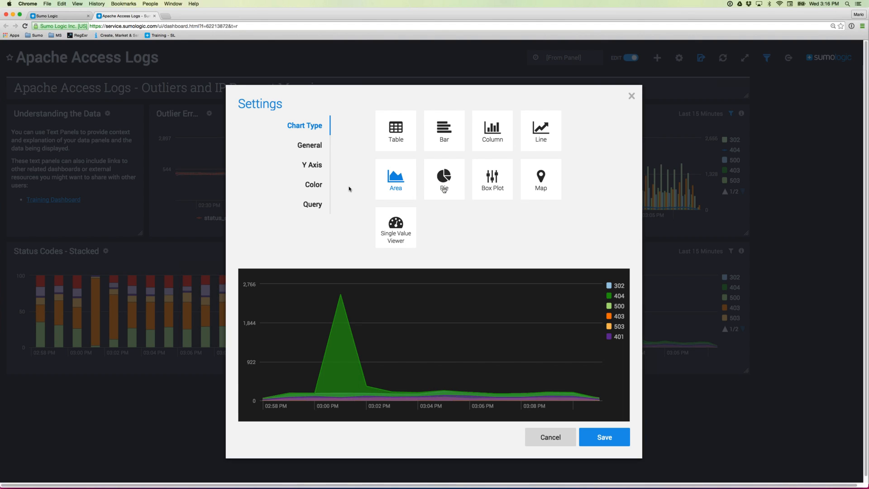
left_click(311, 147)
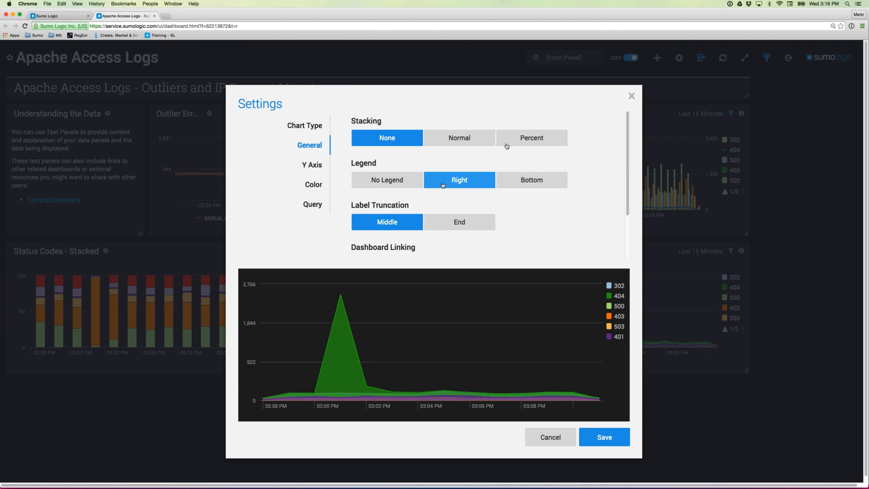
scroll(396, 199, "down", 2)
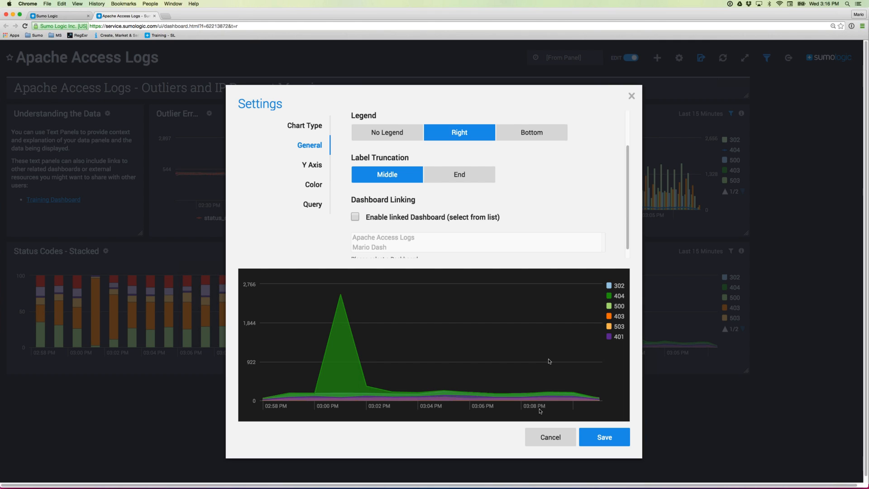
left_click(551, 438)
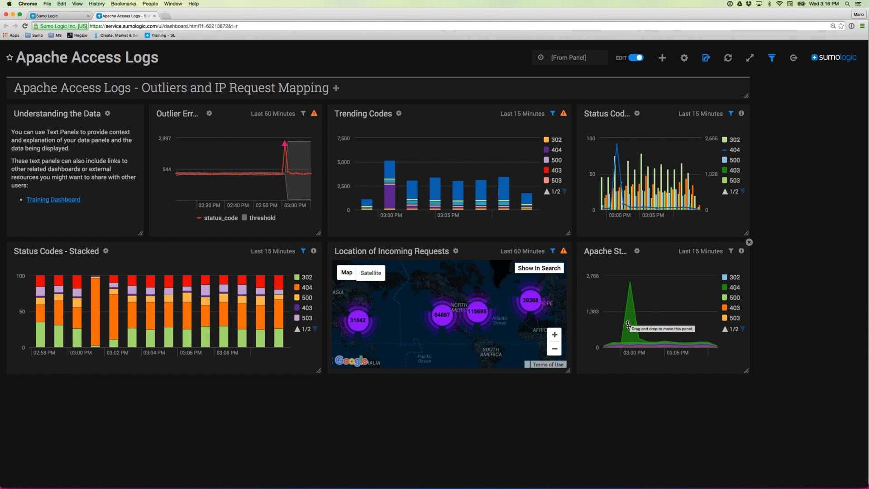
- Exit edit mode and open the Apache Status Codes panel's query in Search
left_click(635, 58)
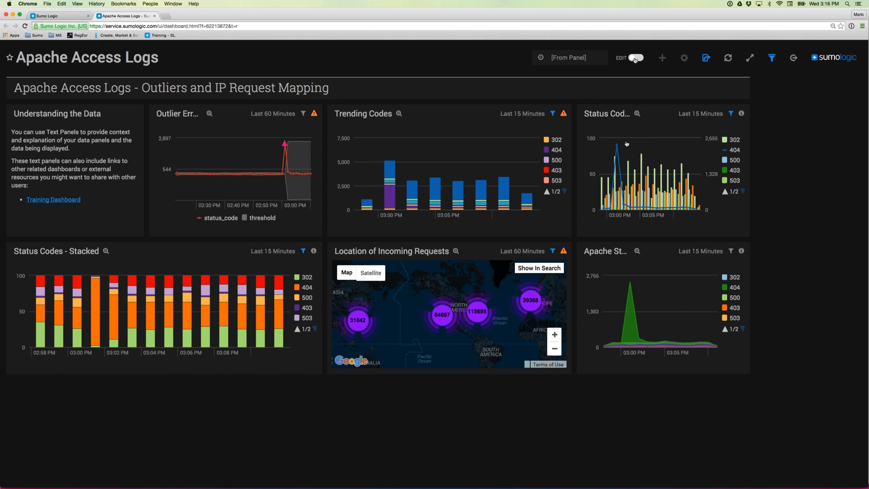
left_click(635, 312)
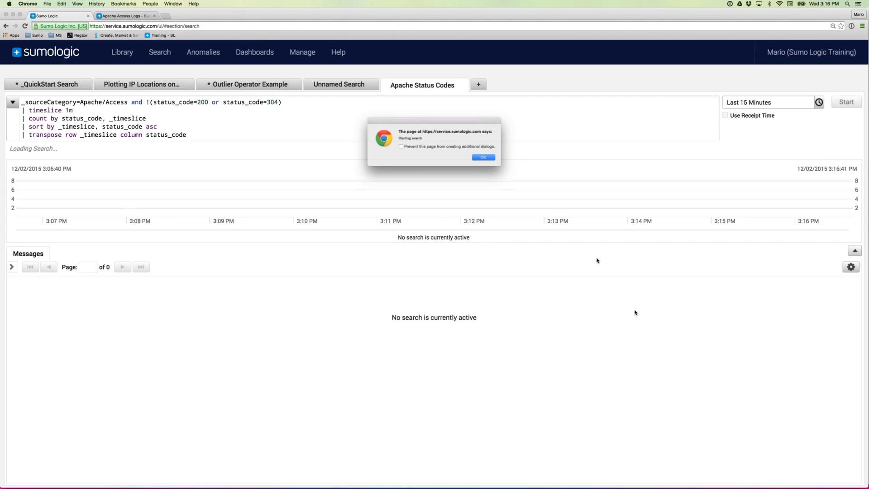
left_click(491, 160)
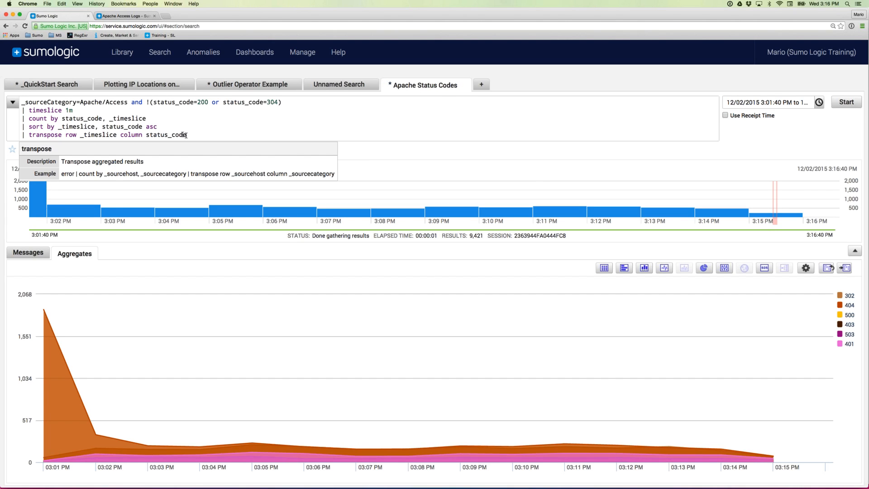
- Inspect the five-line transpose query, then return to the Apache Access Logs dashboard
left_click_drag(186, 135, 21, 102)
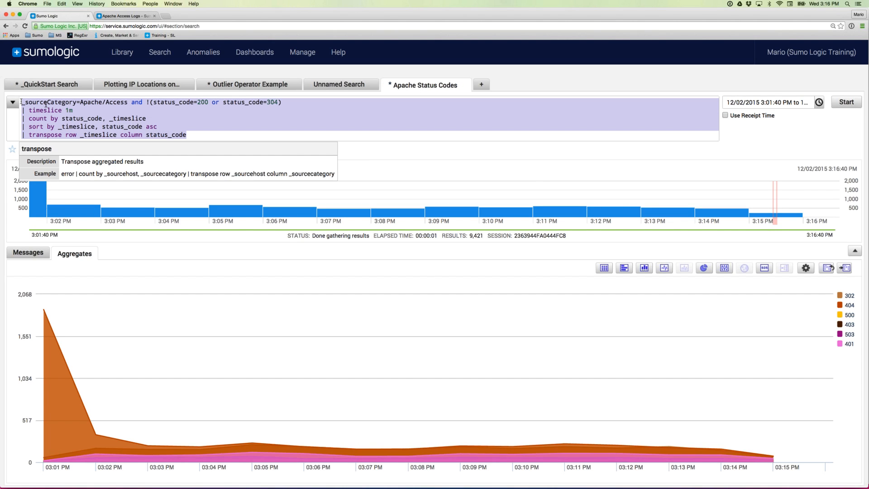
left_click(185, 127)
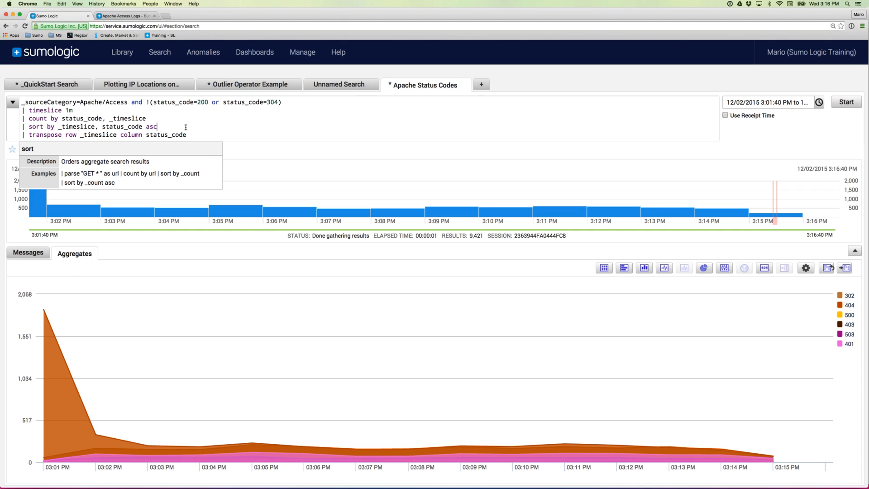
left_click(133, 16)
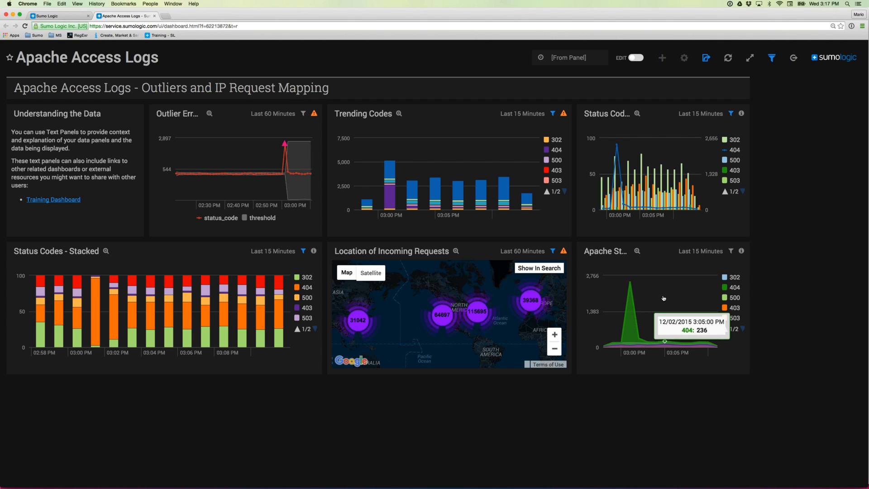
- Turn editing on and enable linking the status panel to another dashboard
left_click(636, 58)
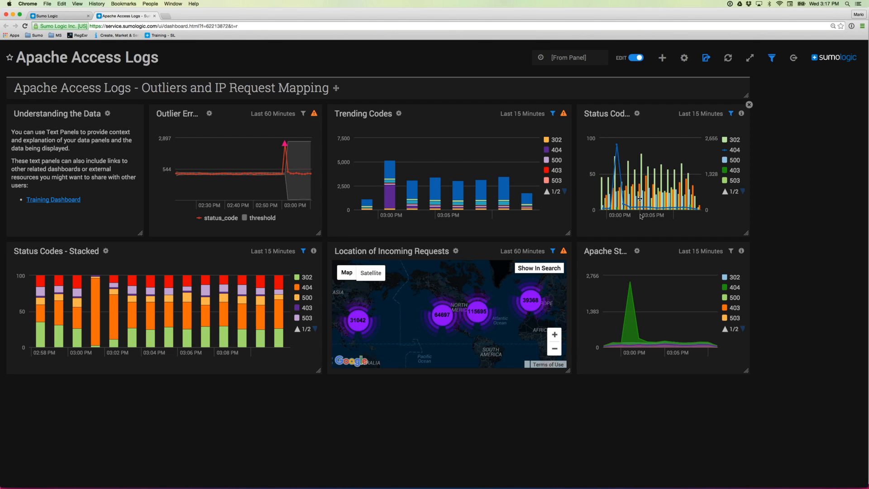
left_click(638, 251)
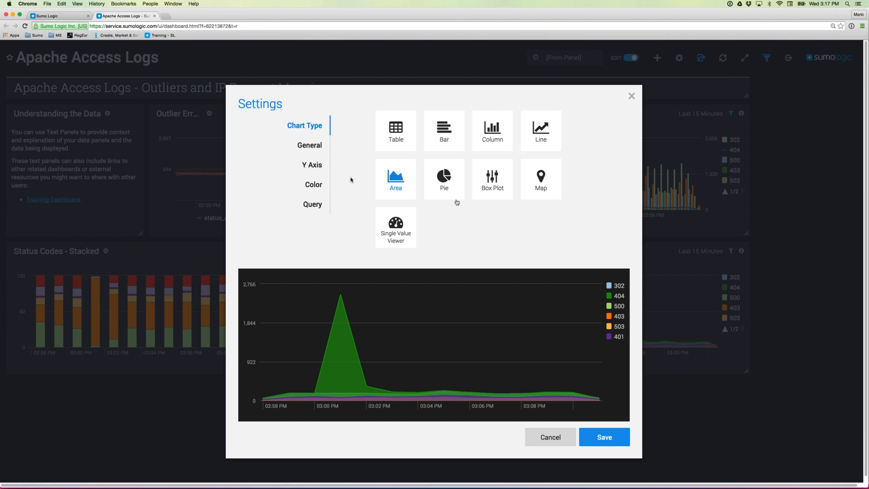
left_click(307, 146)
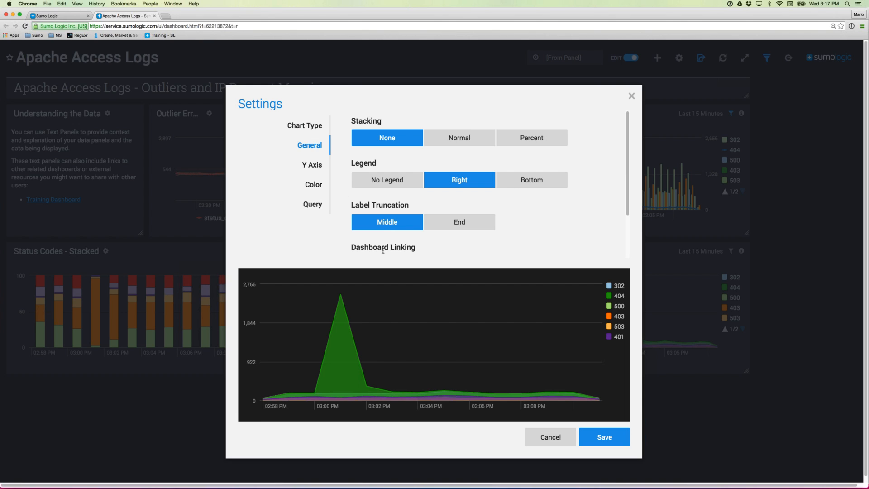
scroll(357, 206, "down", 3)
left_click(355, 199)
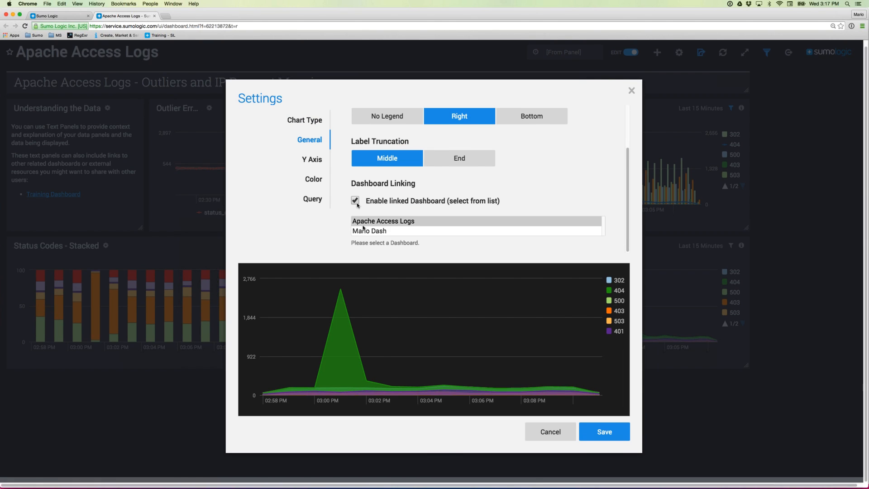
left_click(370, 231)
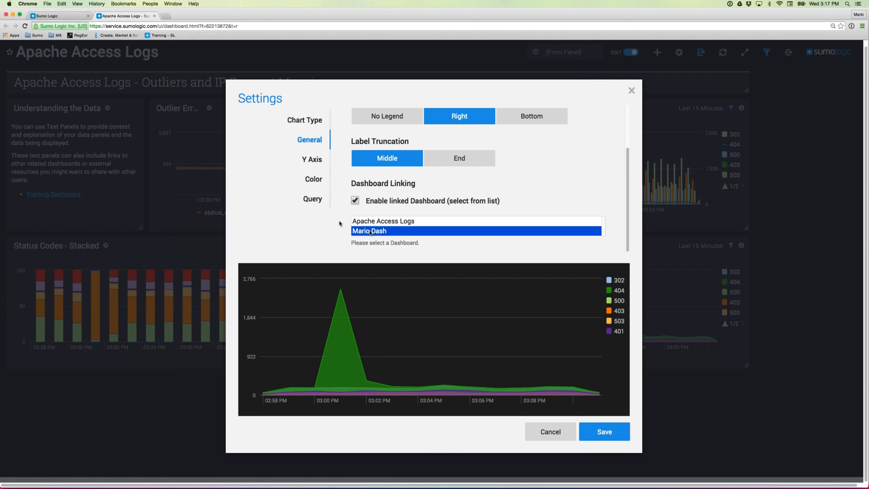
- Try several colour palettes and starting colours, ending on the pink and green palette
left_click(316, 163)
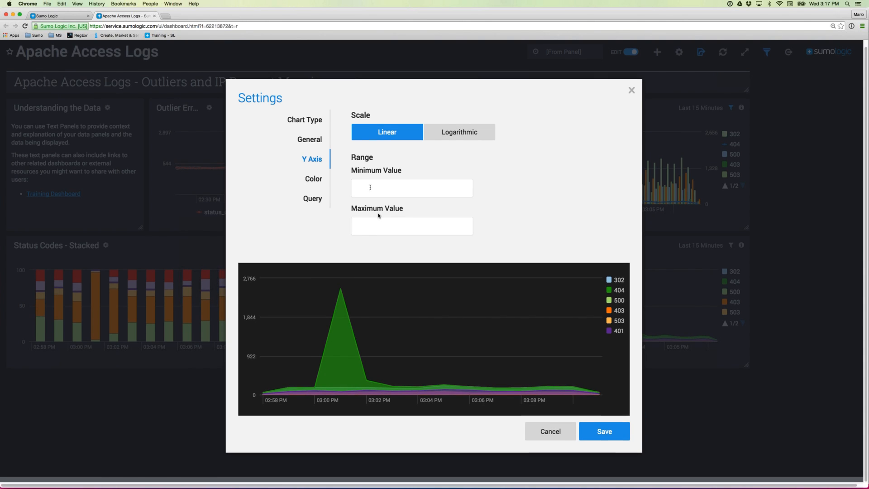
left_click(318, 180)
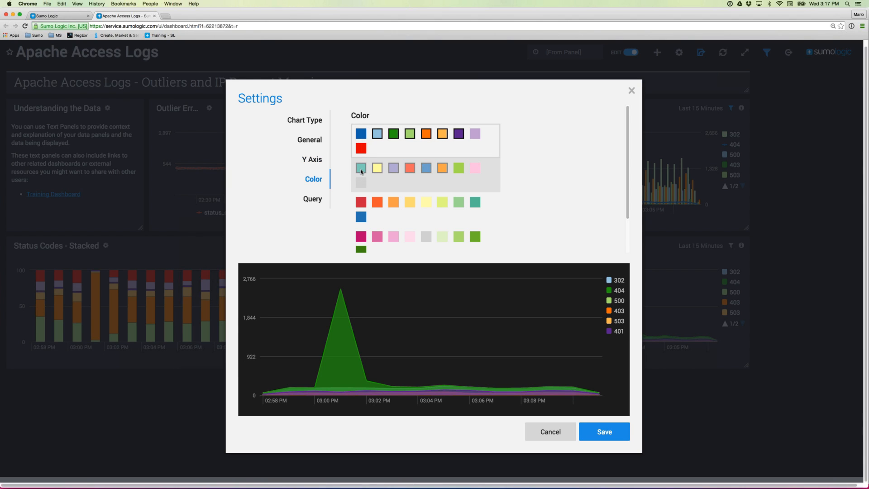
left_click(362, 171)
left_click(362, 213)
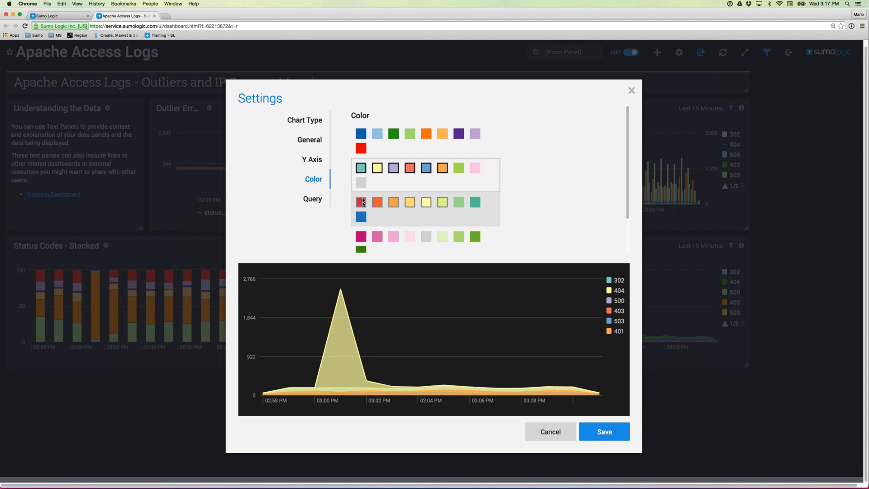
left_click(361, 236)
left_click(366, 133)
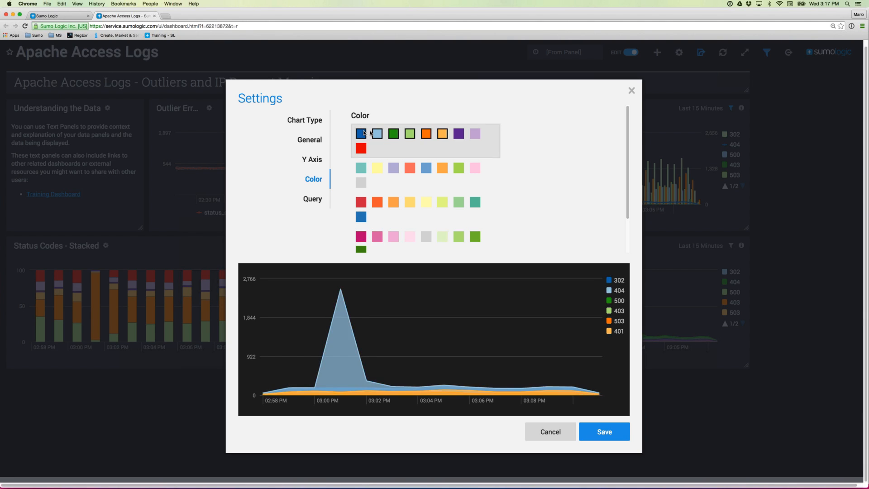
left_click(396, 134)
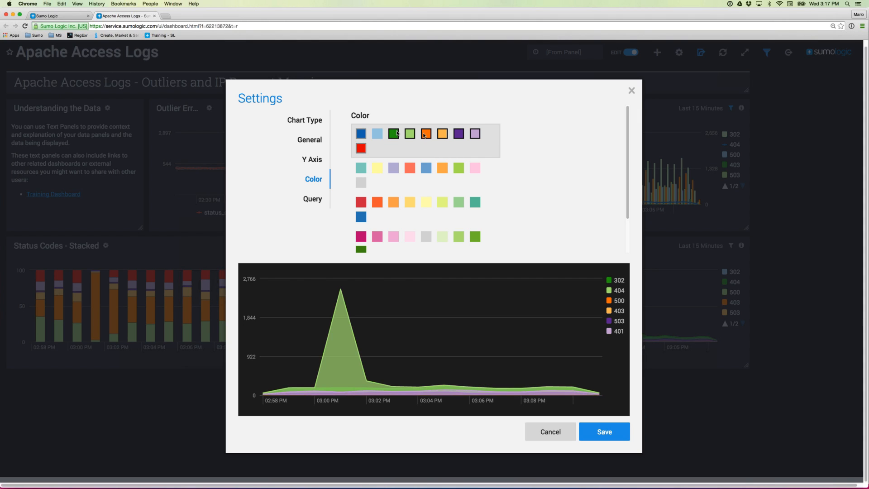
left_click(425, 134)
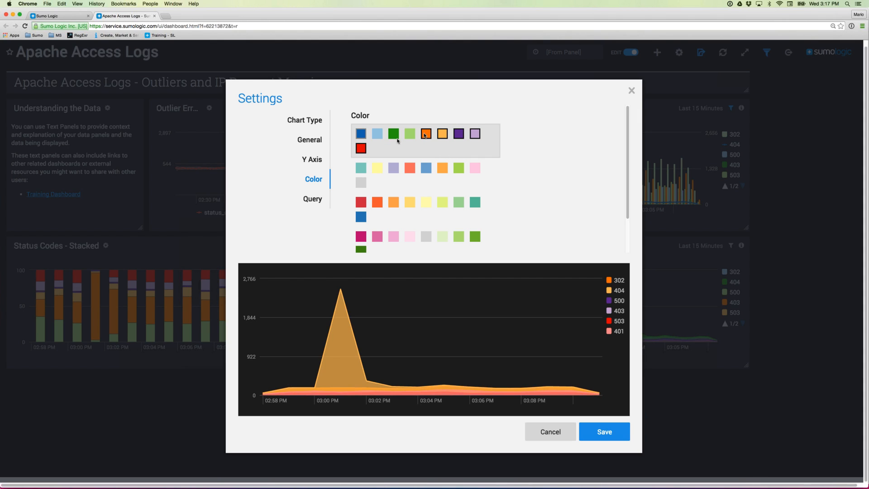
left_click(361, 151)
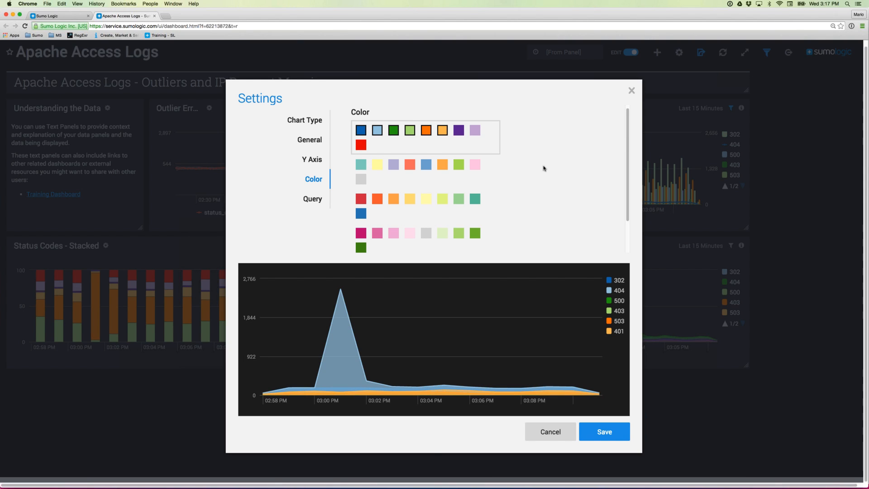
scroll(438, 188, "down", 2)
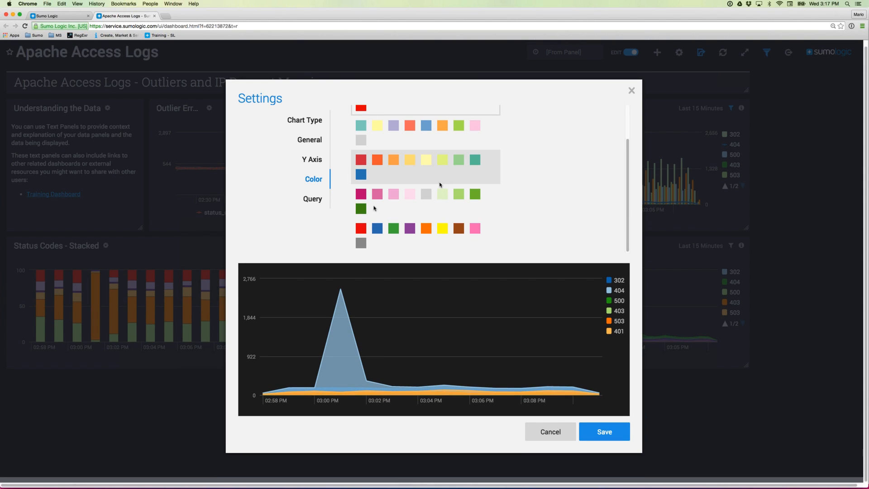
left_click(363, 208)
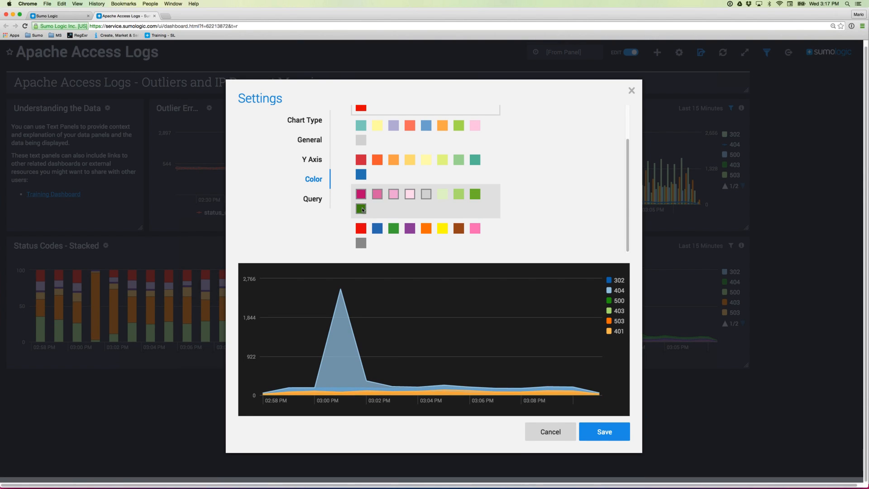
- Enlarge the panel's query box to read the query, then cancel the settings
left_click(314, 202)
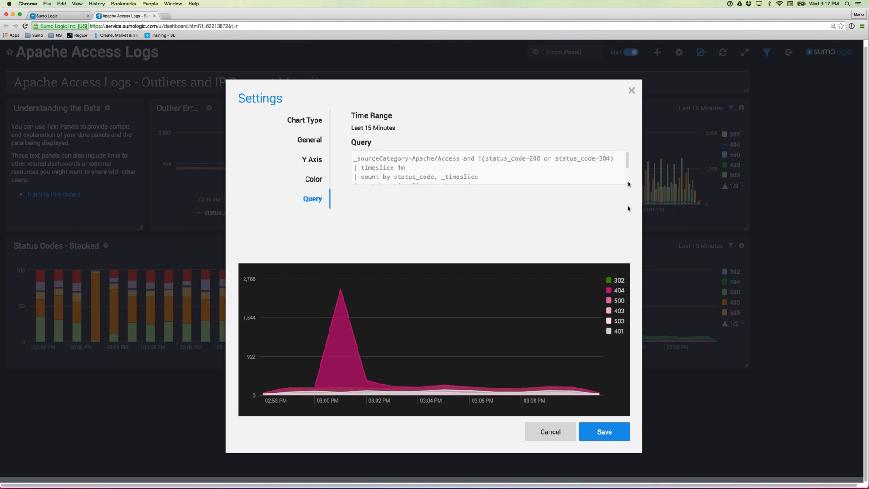
left_click_drag(629, 184, 628, 209)
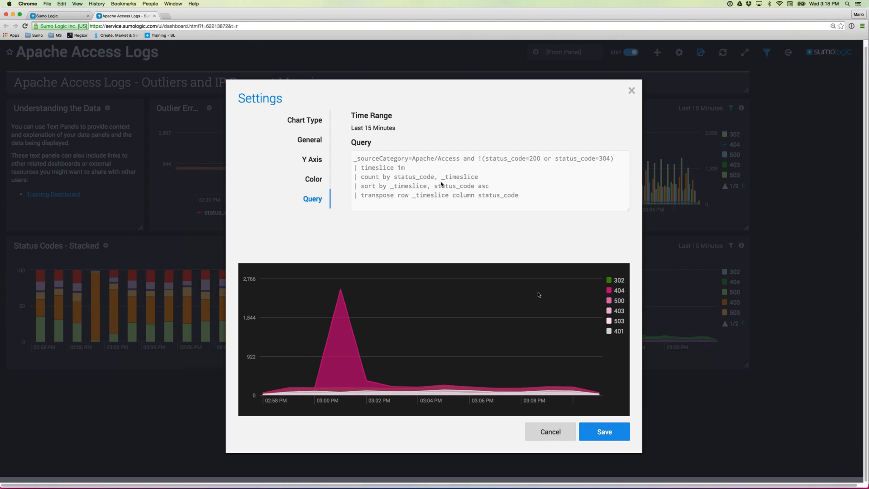
left_click(549, 432)
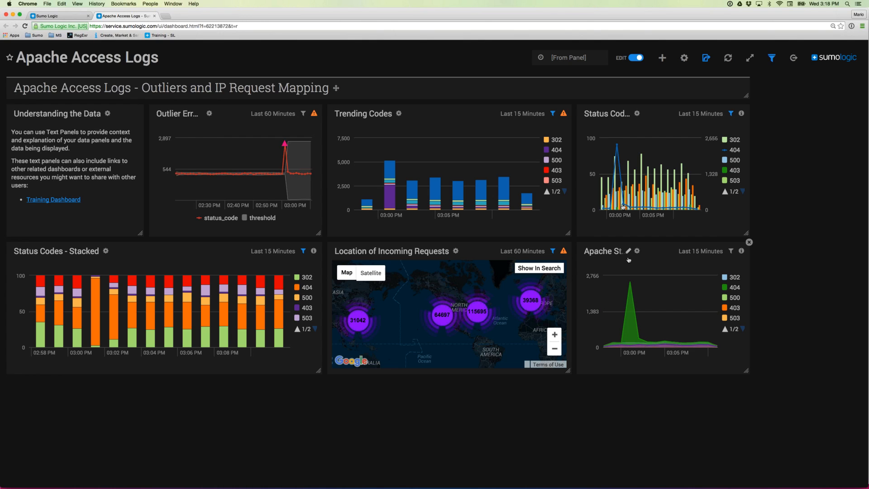
- Exit edit mode, dismiss the search alert, and close the duplicate Apache Status Codes search
left_click(635, 59)
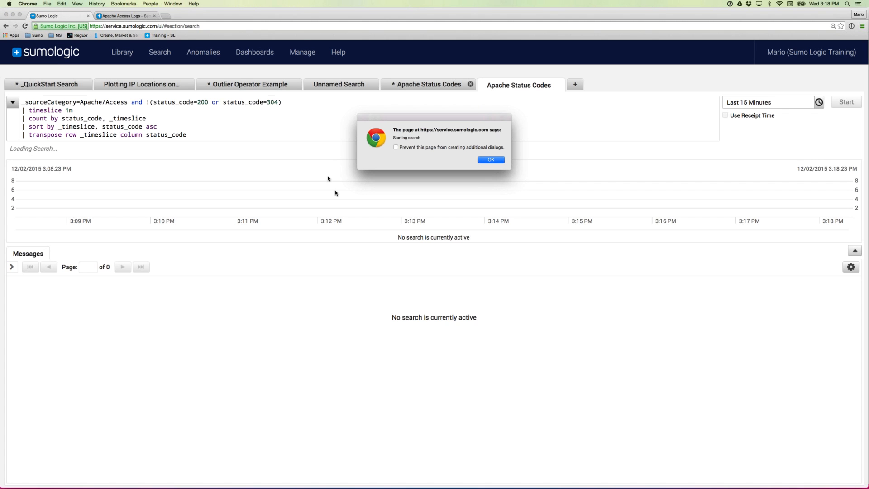
left_click(491, 159)
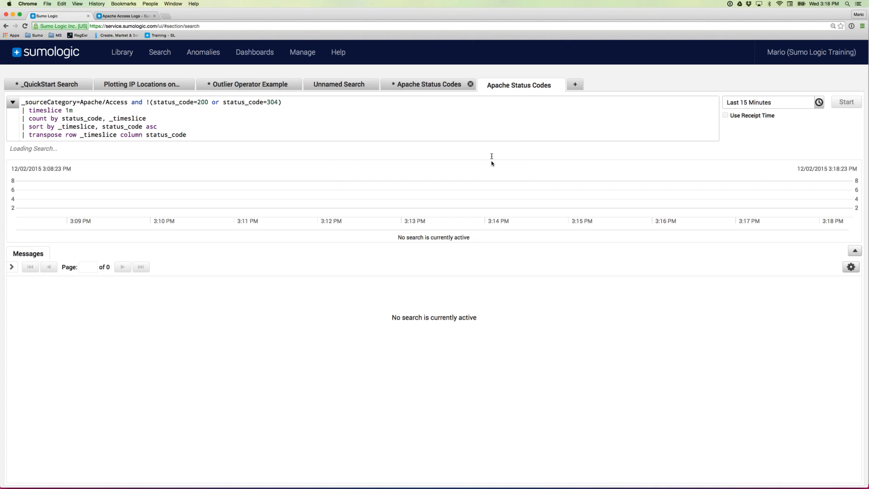
left_click(470, 85)
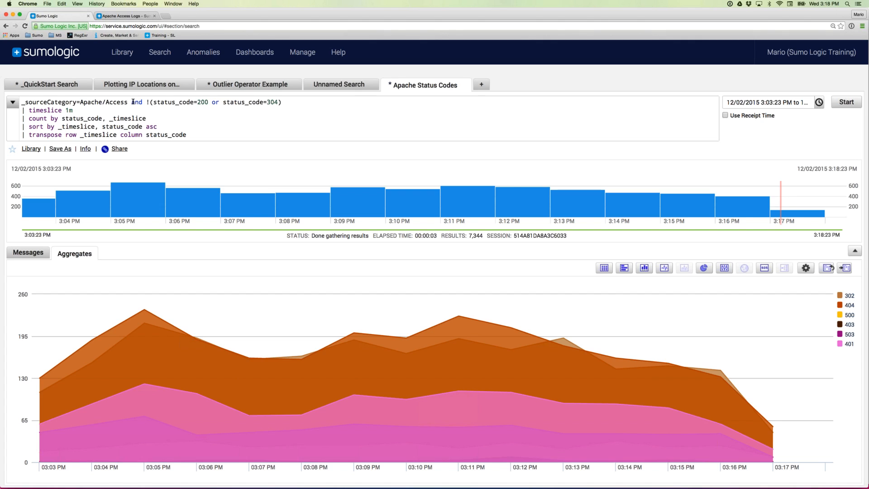
- Delete the status-code 200/304 exclusion, rerun the search, and show results as a line chart
left_click(132, 102)
left_click_drag(195, 107, 286, 105)
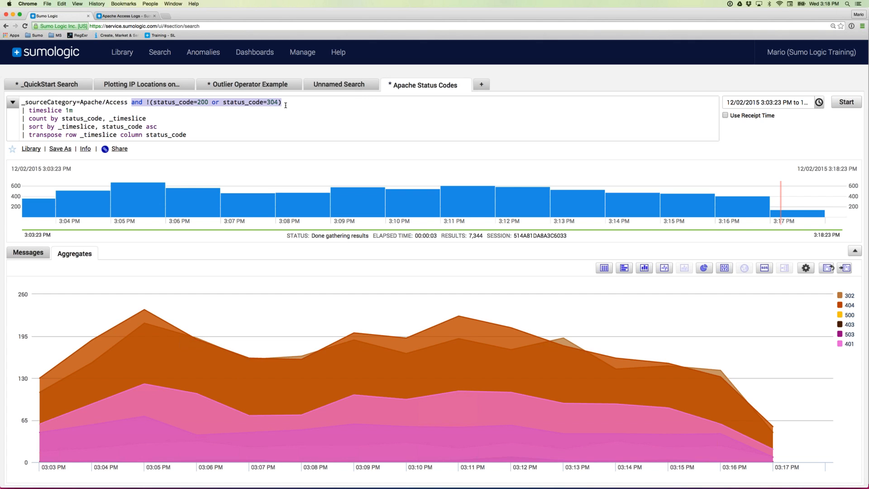
key("BackSpace")
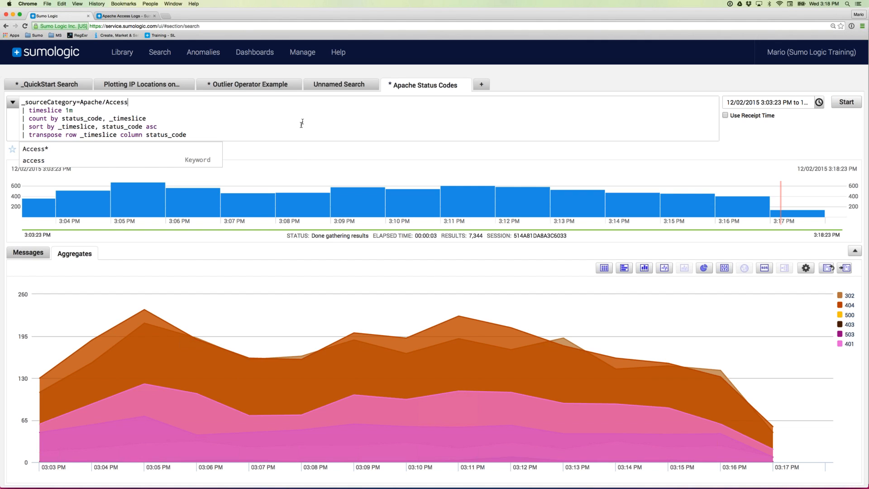
left_click(842, 108)
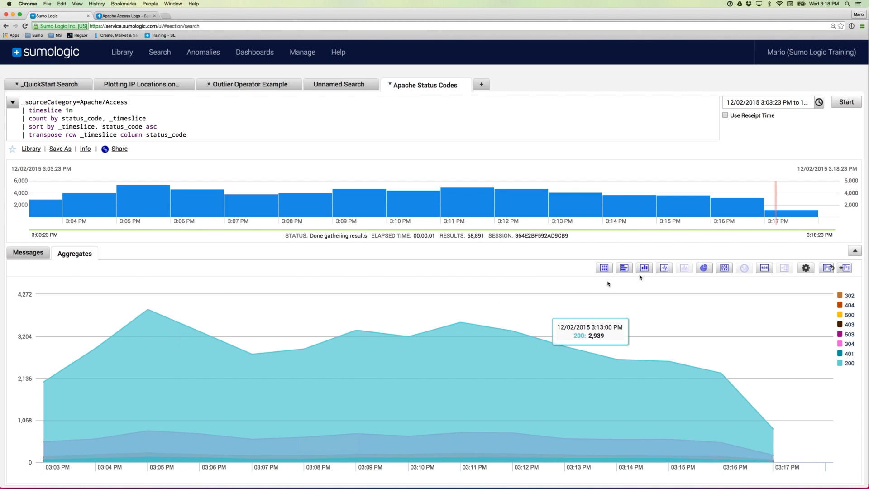
left_click(665, 270)
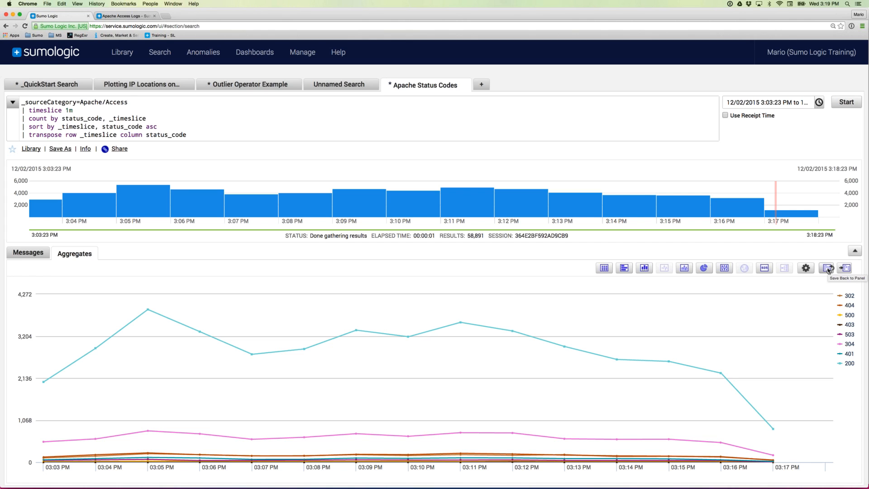
- Save the status-code line chart back to its panel using the original Last 15 Minutes range
left_click(829, 268)
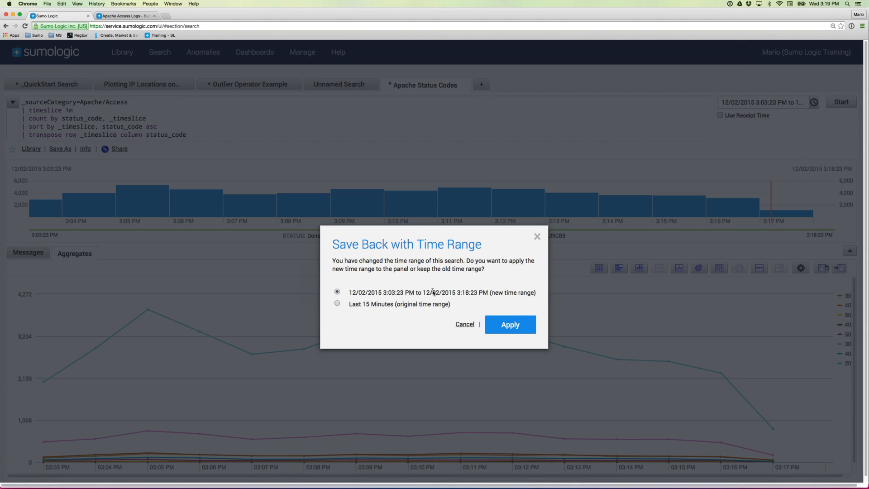
left_click(337, 305)
left_click(510, 329)
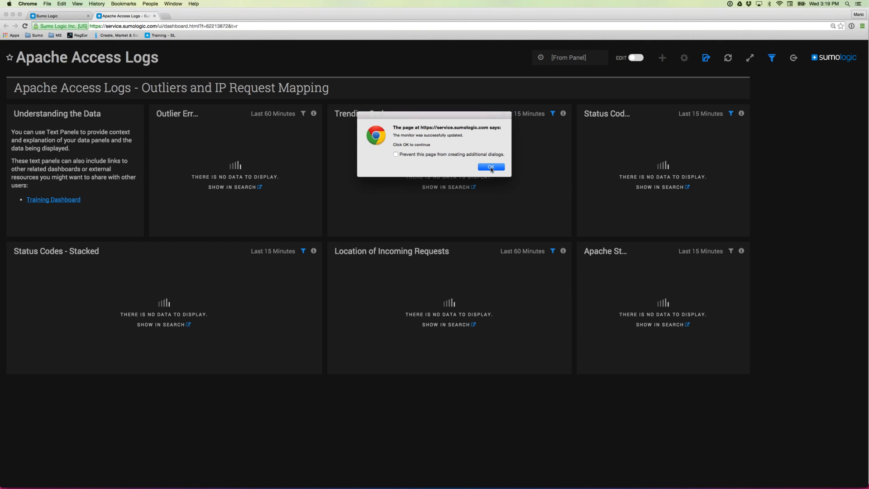
- Dismiss the monitor-updated alert and switch the Apache Access Logs dashboard to edit mode
left_click(491, 167)
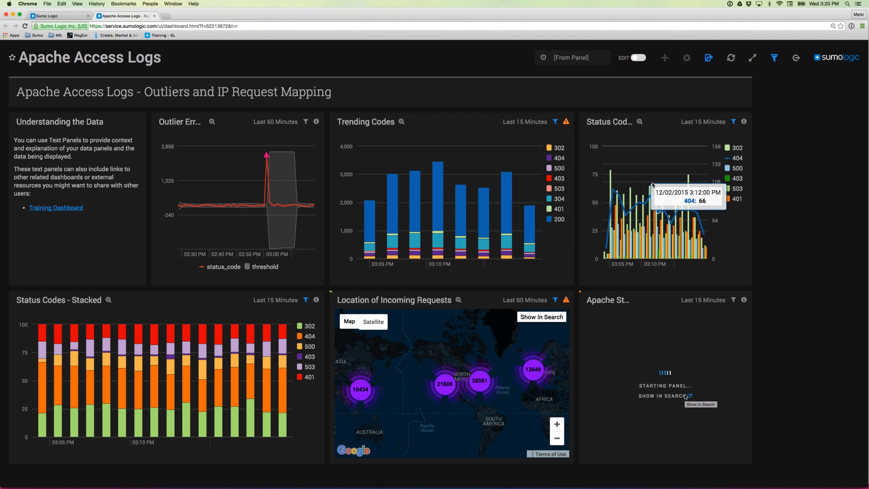
left_click(639, 58)
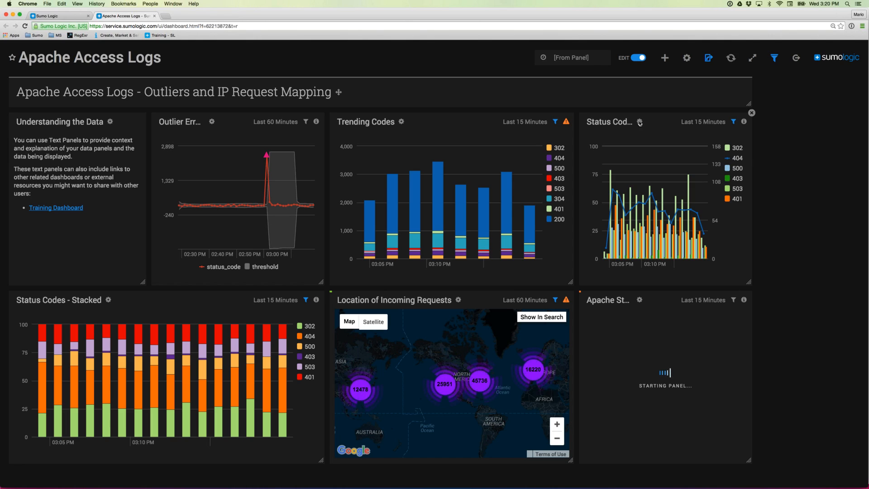
left_click(639, 123)
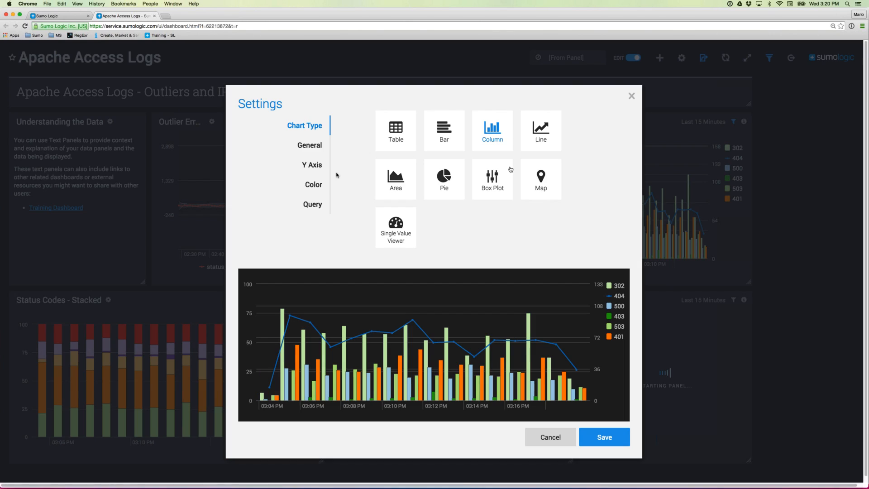
left_click(310, 151)
left_click(314, 170)
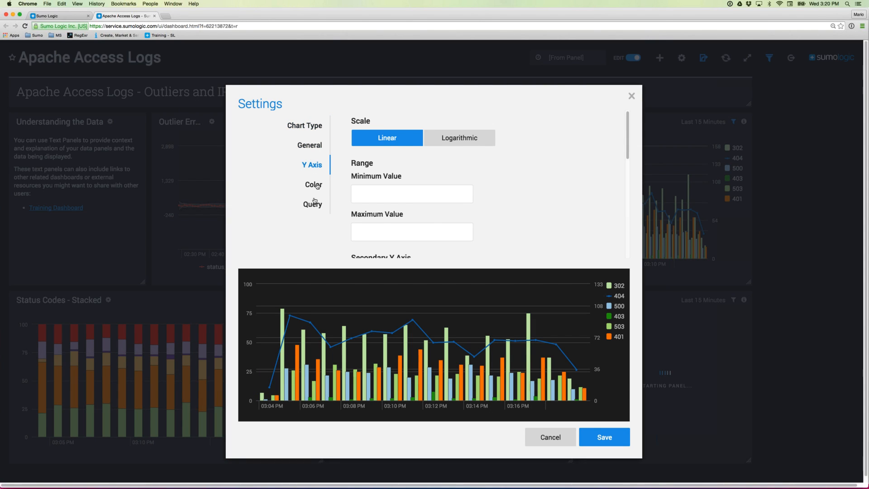
left_click(317, 185)
left_click(314, 205)
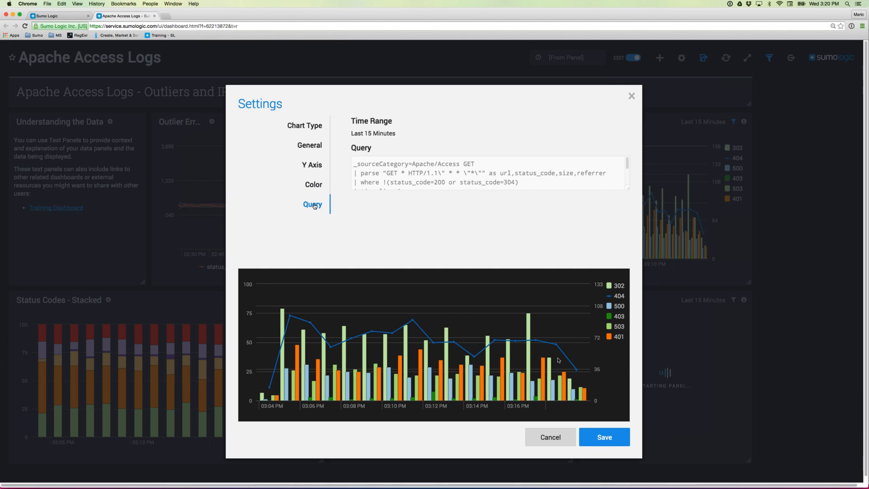
left_click(545, 440)
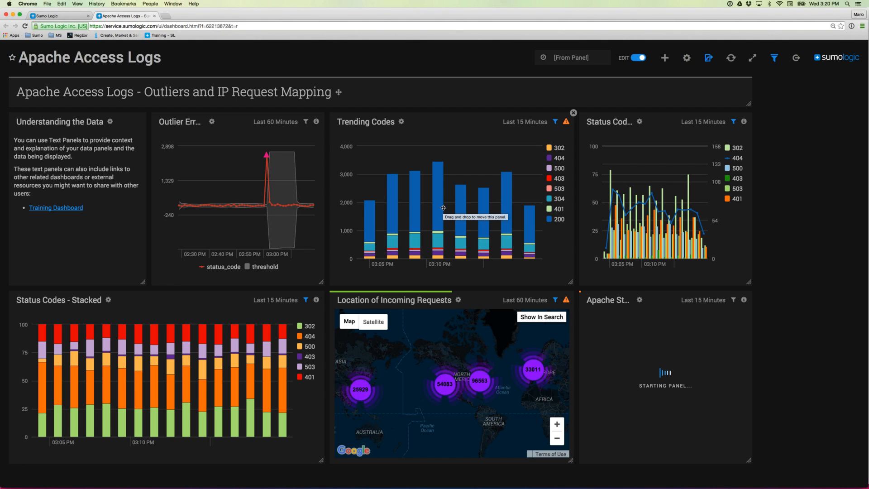
- Show the optimization slide in PowerPoint, then return to the dashboard in Chrome
key("super+Tab")
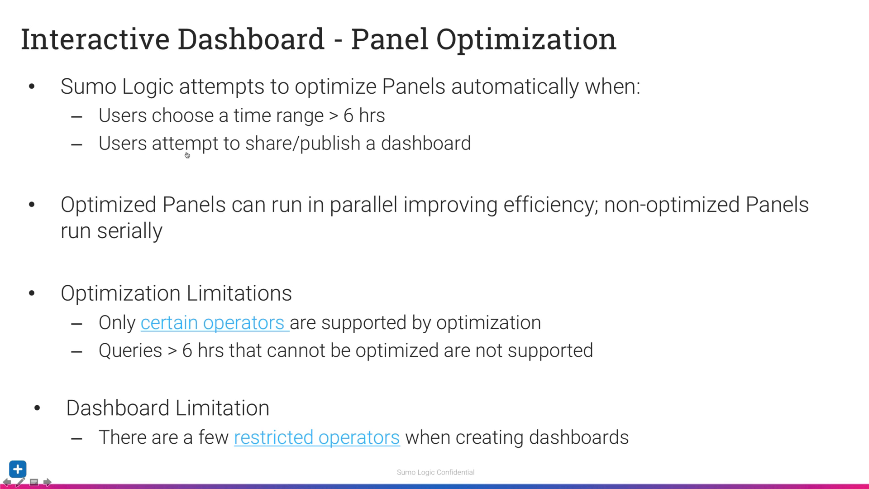
key("super+Tab")
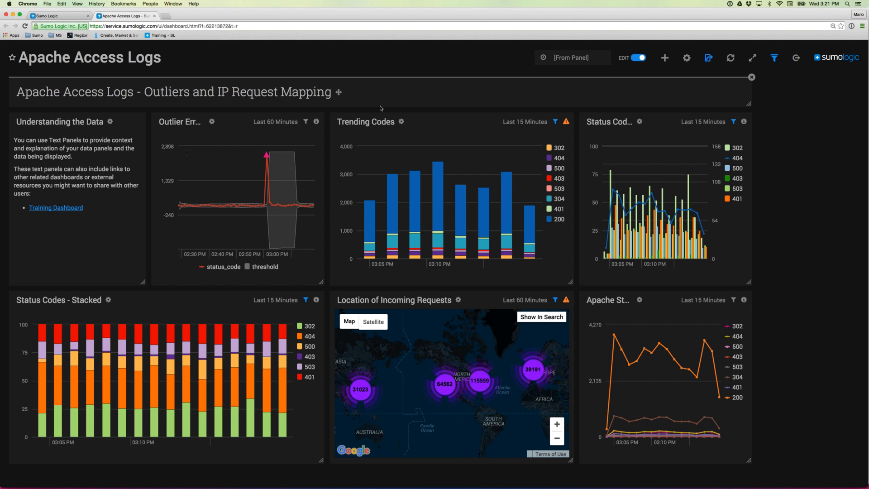
- Share the dashboard with anyone in your organization, then bring up the Panel Optimization slide
left_click(709, 58)
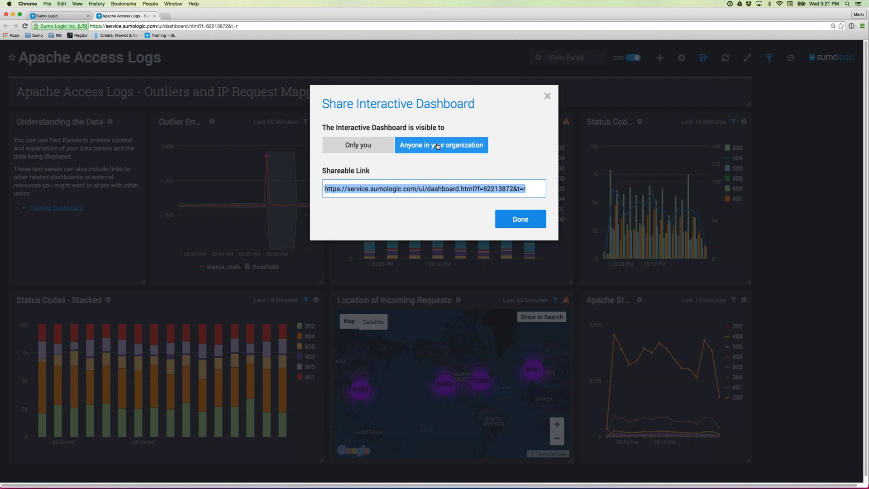
left_click(520, 219)
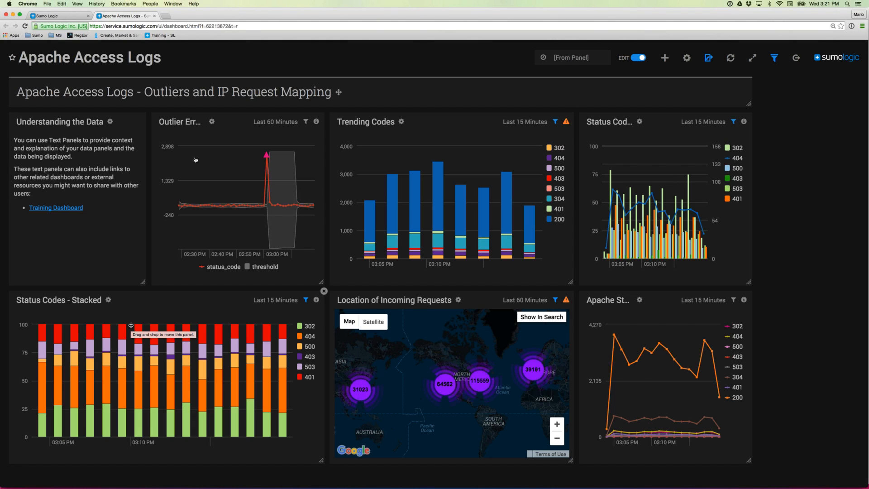
key("super+Tab")
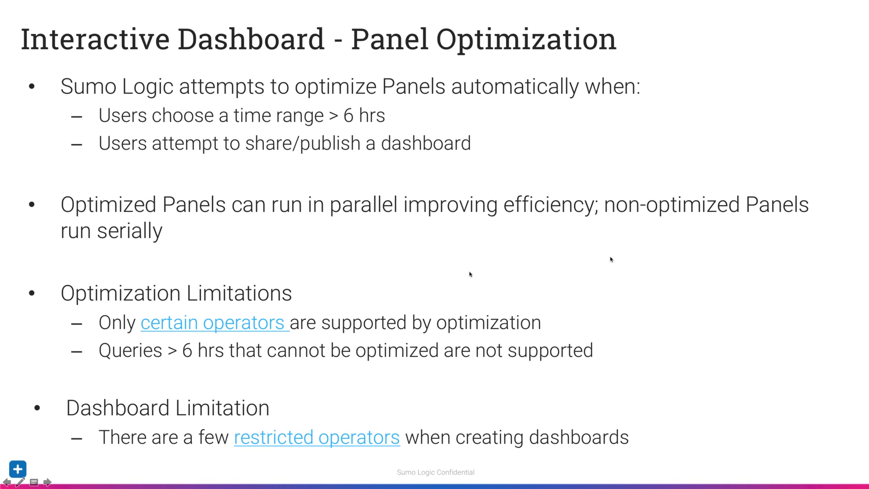
- Open the 'certain operators' help page and highlight the count–avg functions under Optimization limitations
left_click(224, 324)
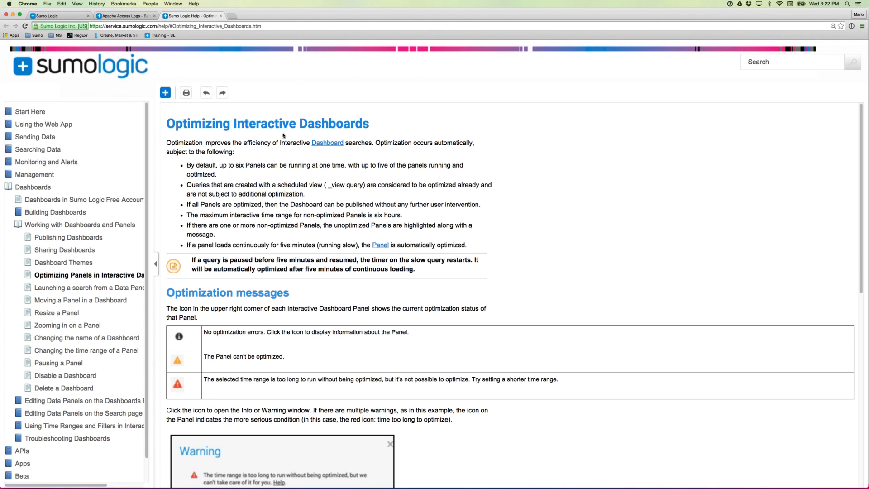
scroll(283, 135, "down", 10)
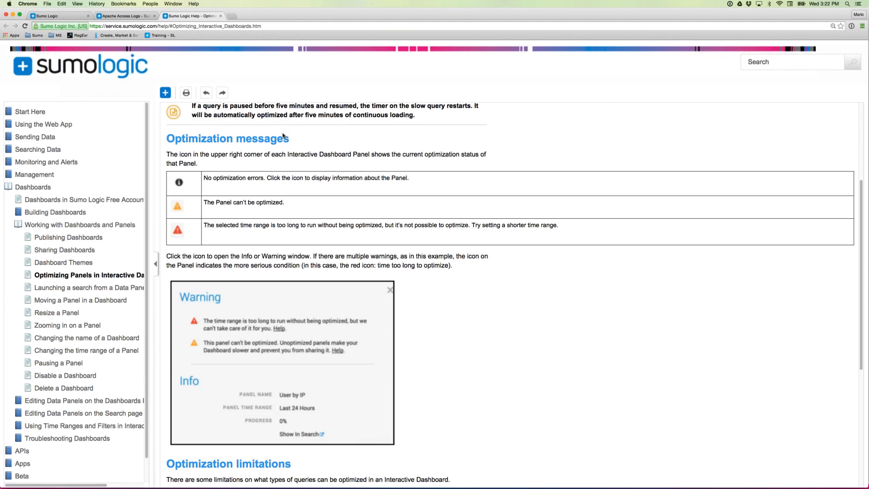
scroll(284, 135, "down", 1)
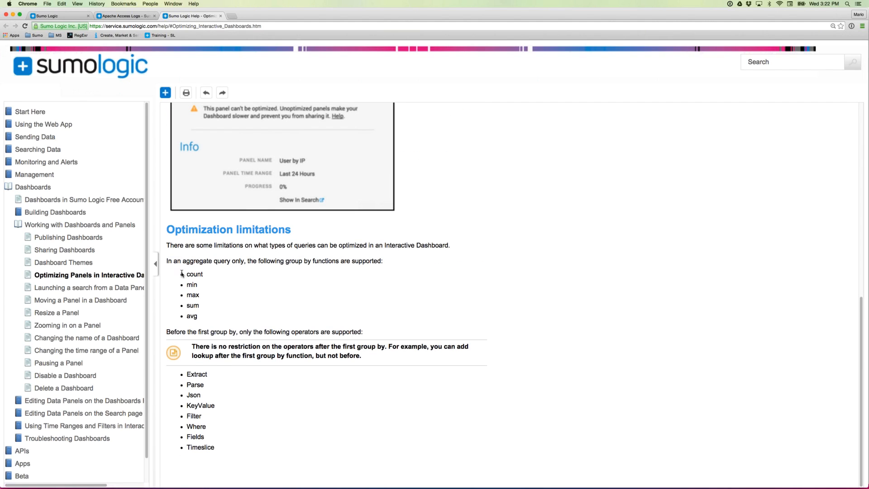
left_click_drag(182, 275, 198, 317)
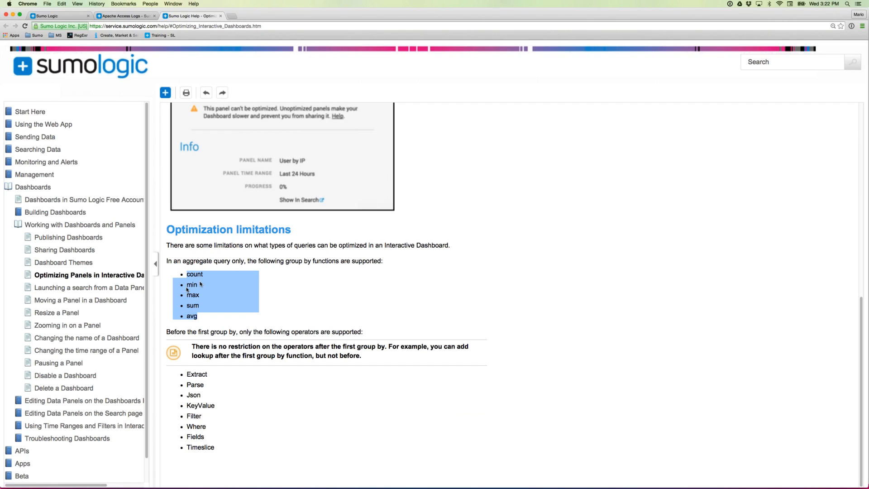
- Highlight 'group by', the Extract–Timeslice operators and 'lookup' in the note, then scroll up to Optimization messages
left_click(239, 302)
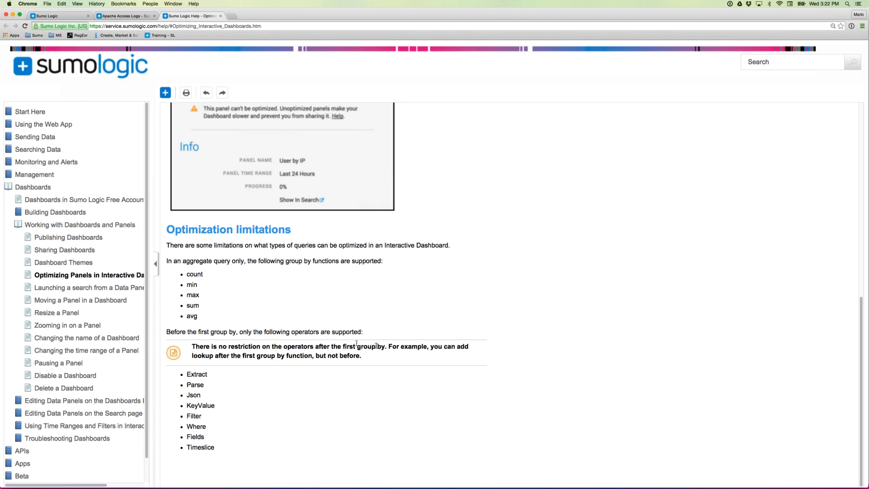
left_click_drag(357, 346, 385, 346)
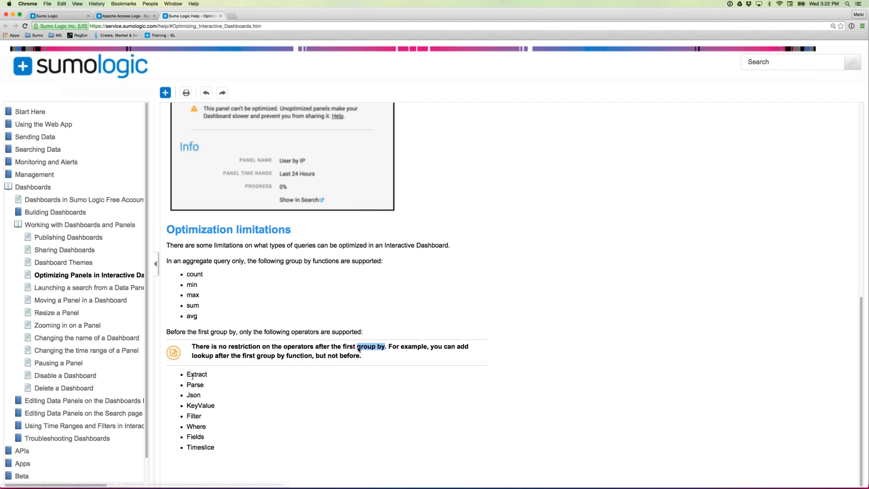
left_click_drag(186, 375, 214, 448)
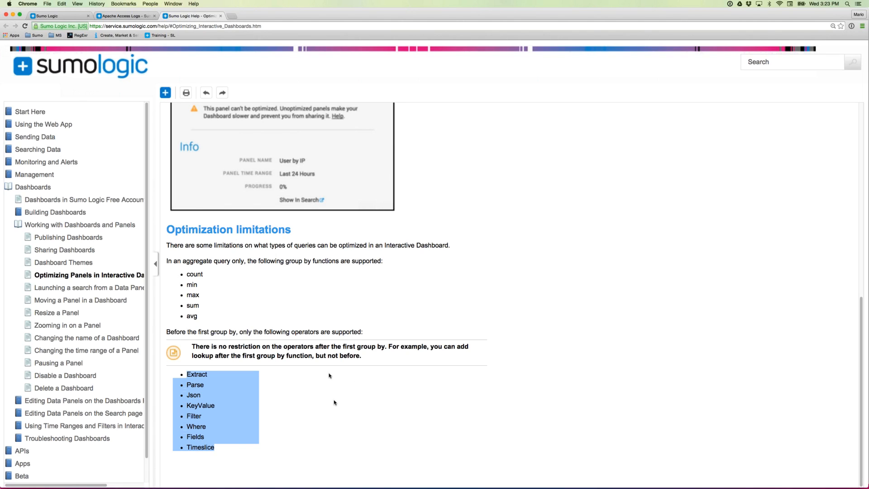
double_click(202, 356)
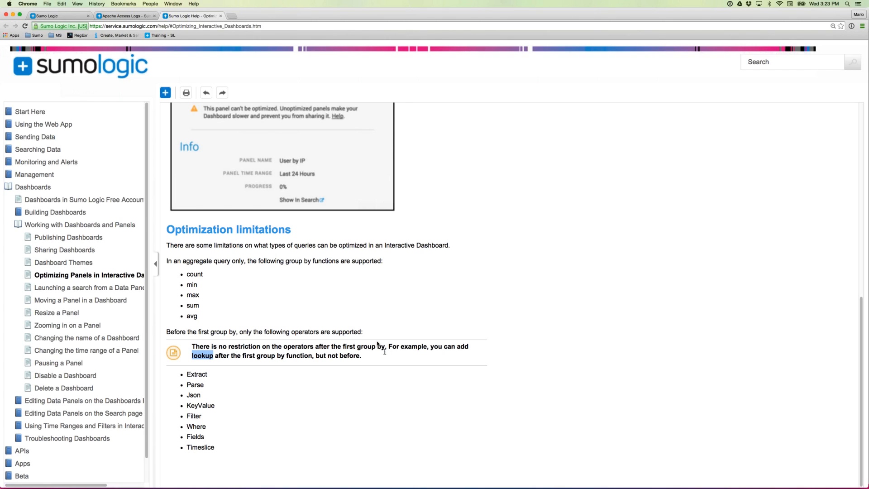
left_click_drag(386, 347, 358, 348)
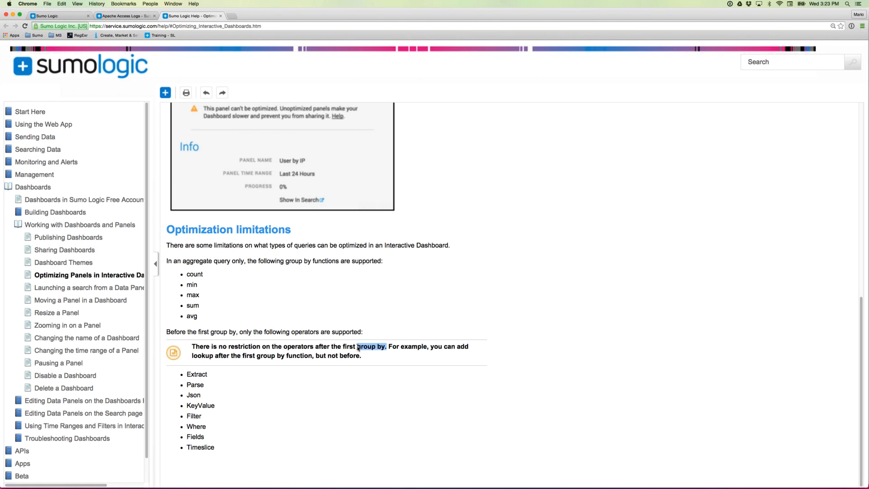
scroll(358, 347, "up", 1)
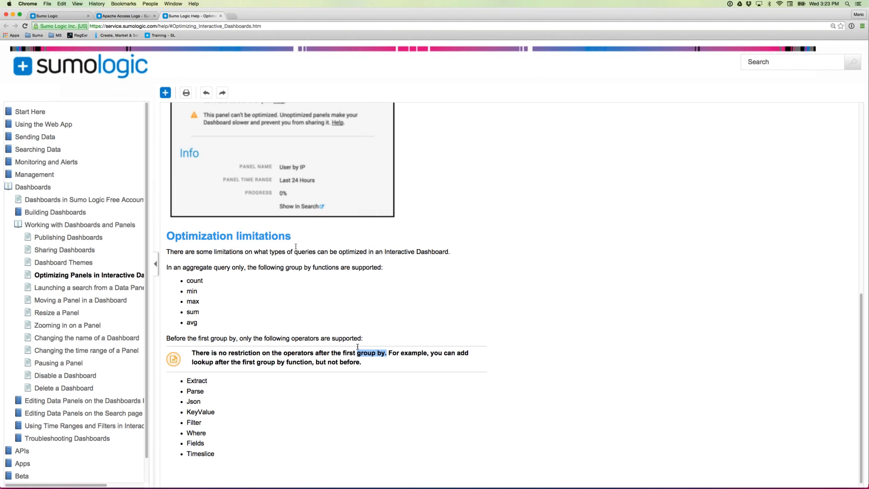
scroll(357, 347, "up", 15)
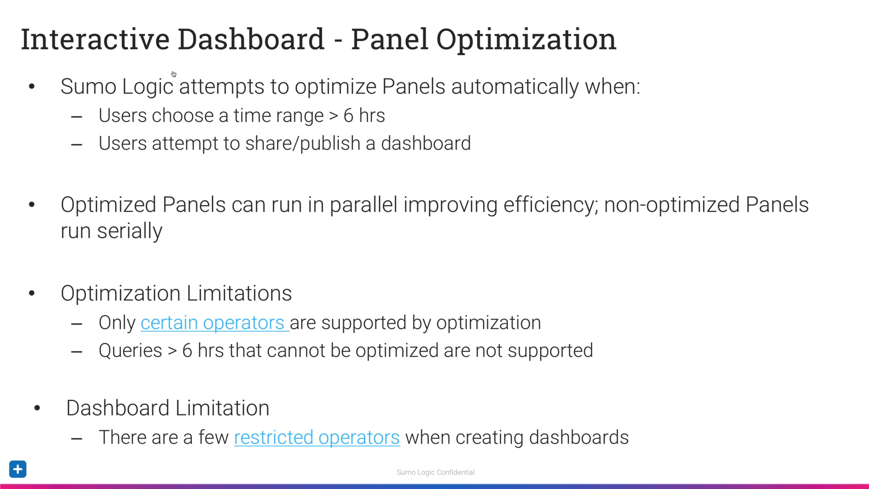
- Switch the Apache Access Logs dashboard to the light theme and show the map panel's warning
key("super+Tab")
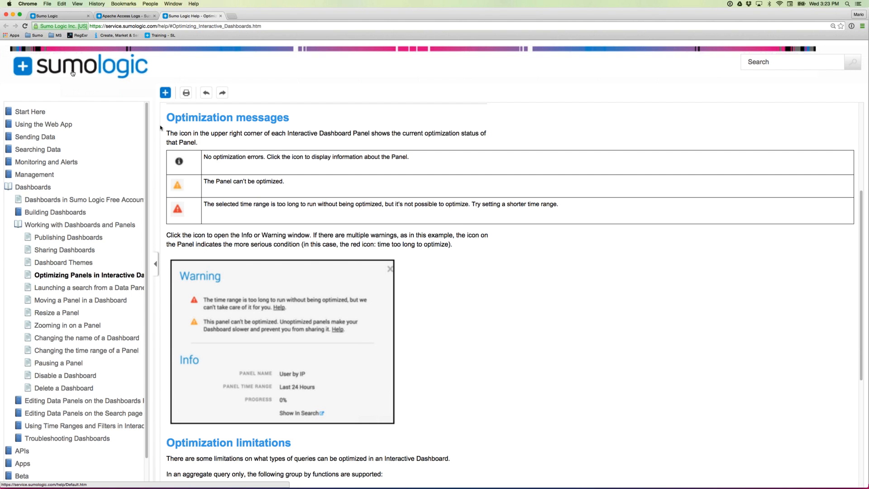
left_click(67, 16)
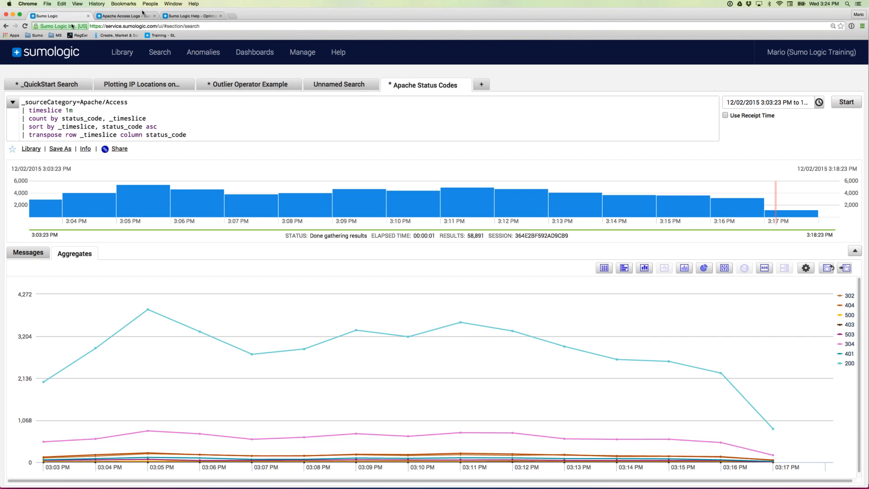
left_click(135, 16)
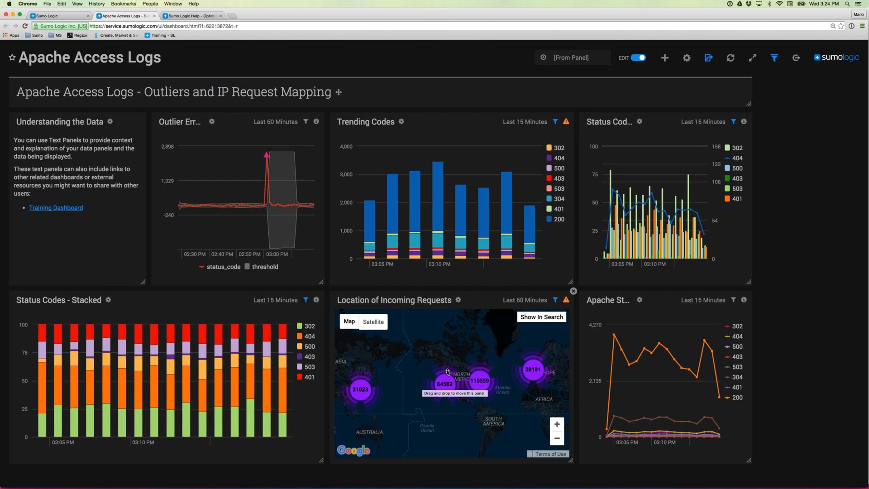
left_click(687, 58)
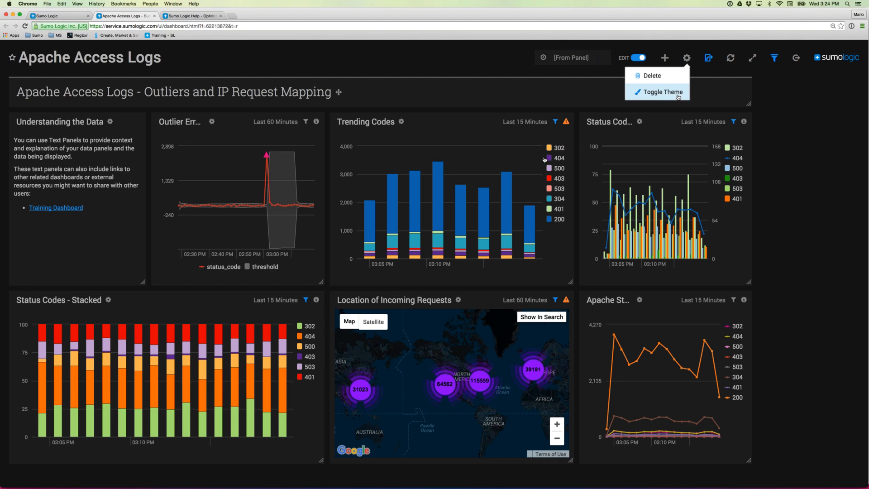
left_click(678, 97)
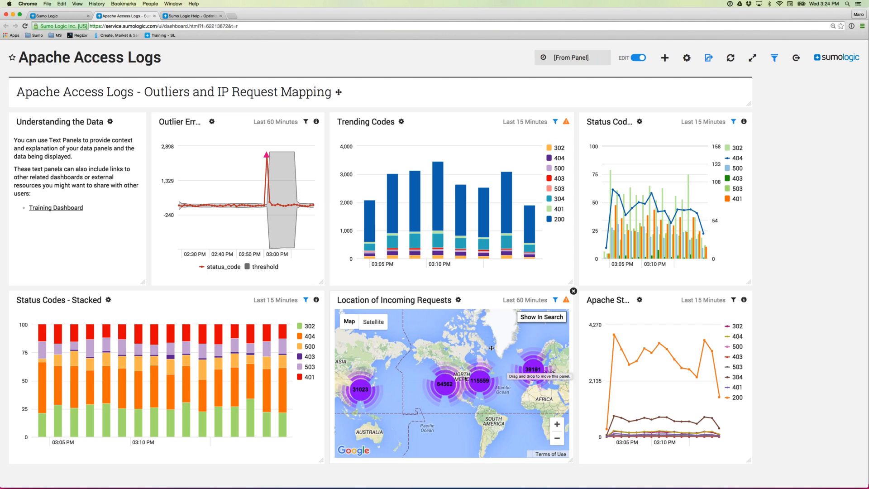
left_click(566, 301)
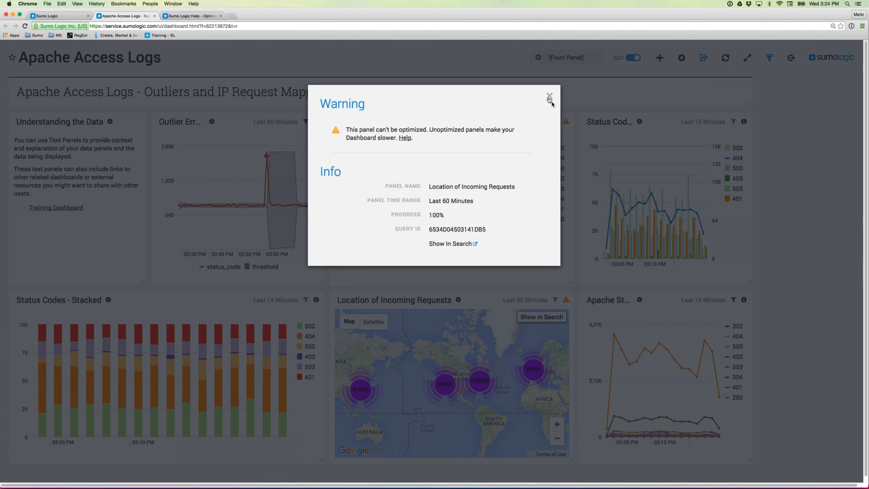
- Open the Location of Incoming Requests query in search, highlight lookup and count by, then close the warning
left_click(448, 245)
key("Return")
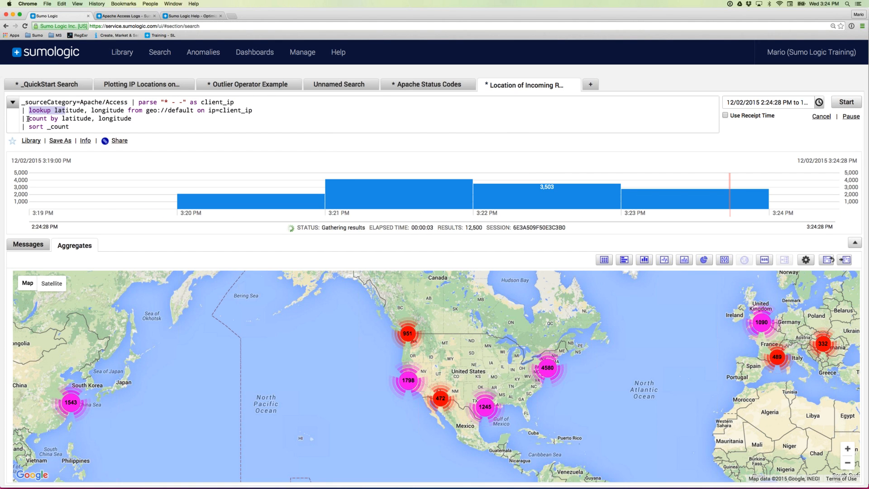
left_click_drag(28, 119, 58, 118)
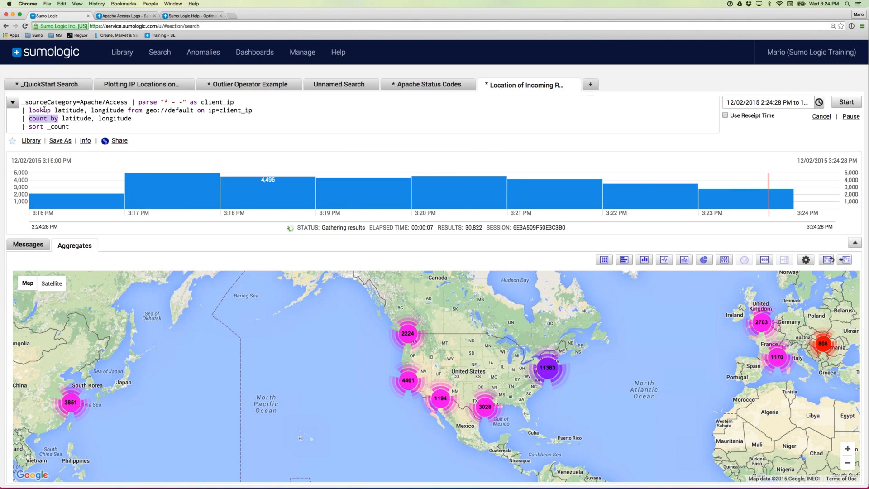
double_click(44, 110)
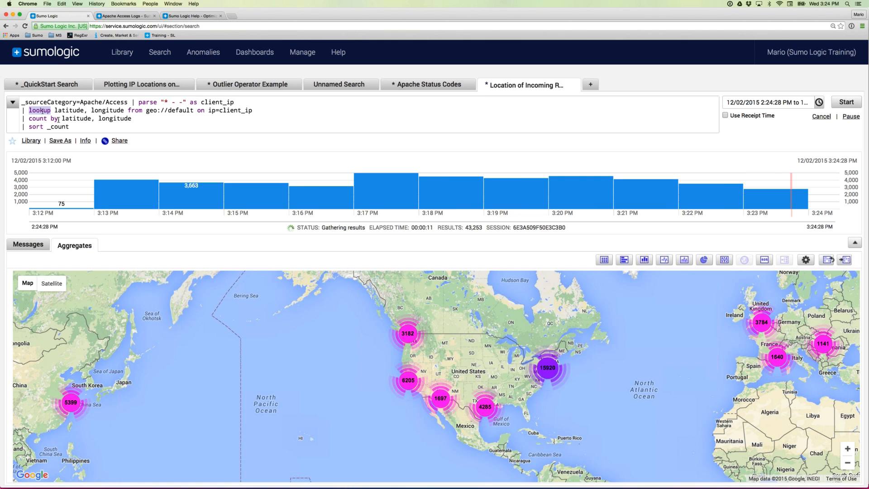
left_click_drag(58, 119, 32, 119)
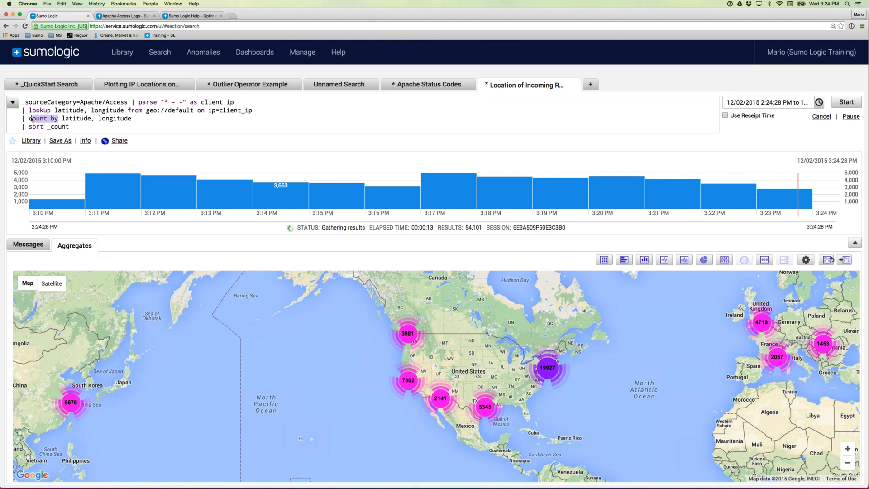
left_click(132, 16)
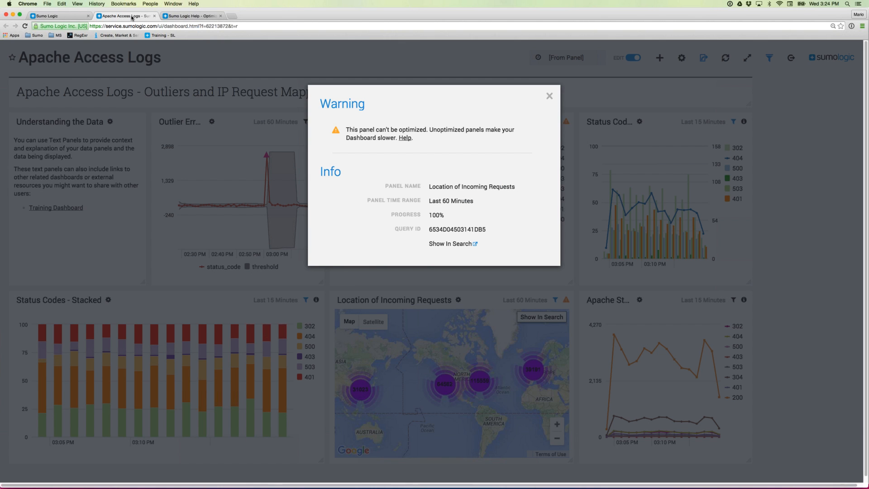
left_click(549, 97)
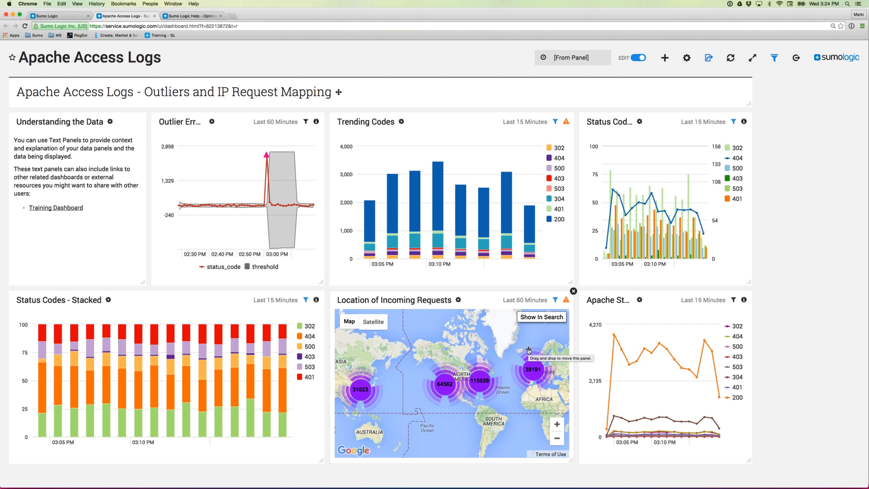
- Switch to the PowerPoint slideshow and advance to the Summary slide
key("super+Tab")
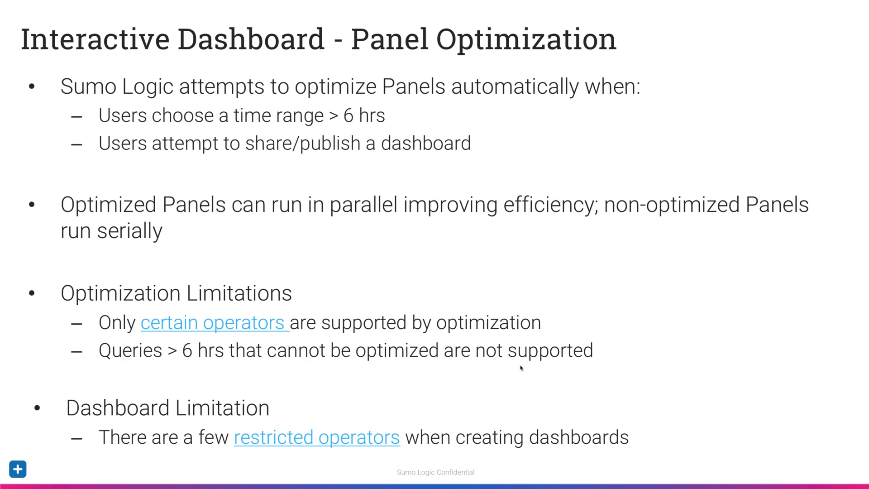
key("Right")
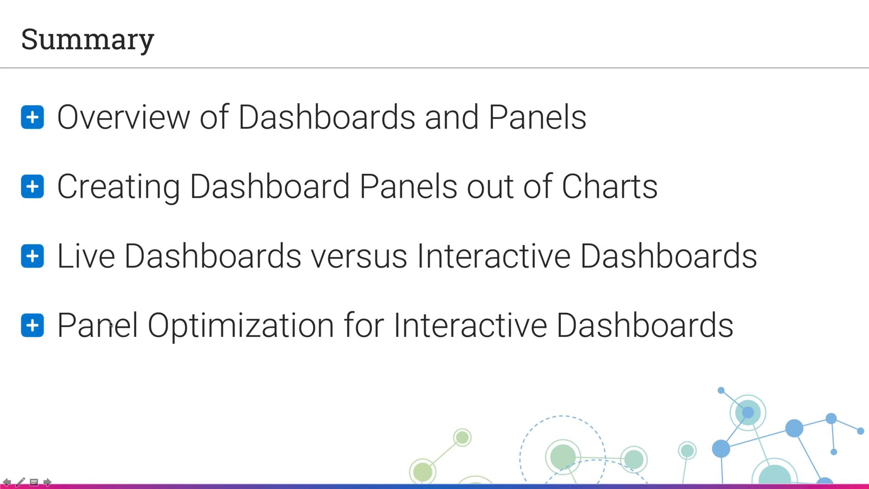